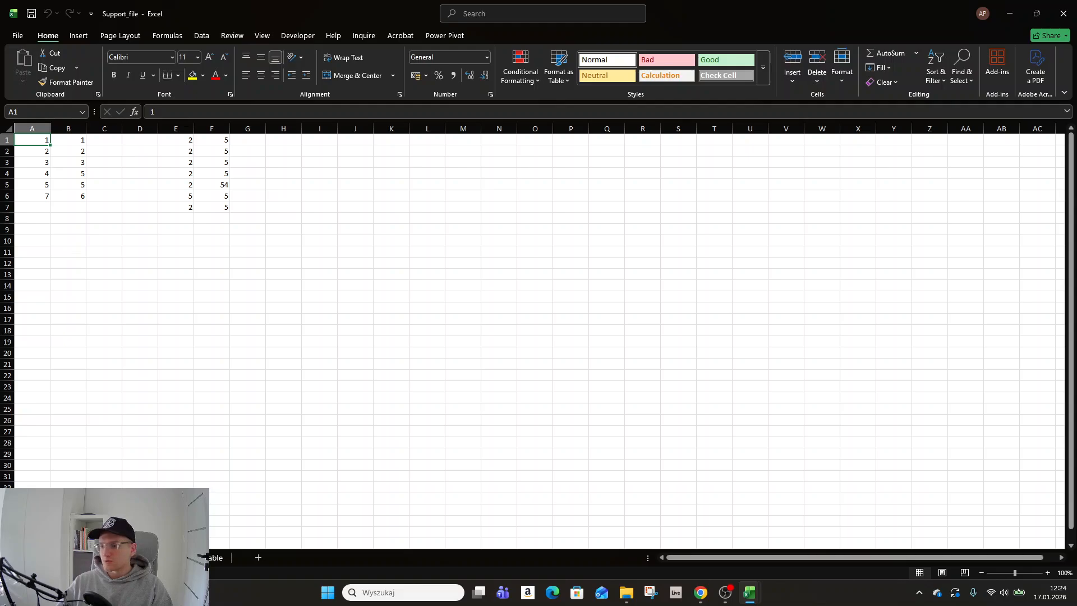
{"action": "key", "text": "super+d"}
{"action": "key", "text": "super+d"}
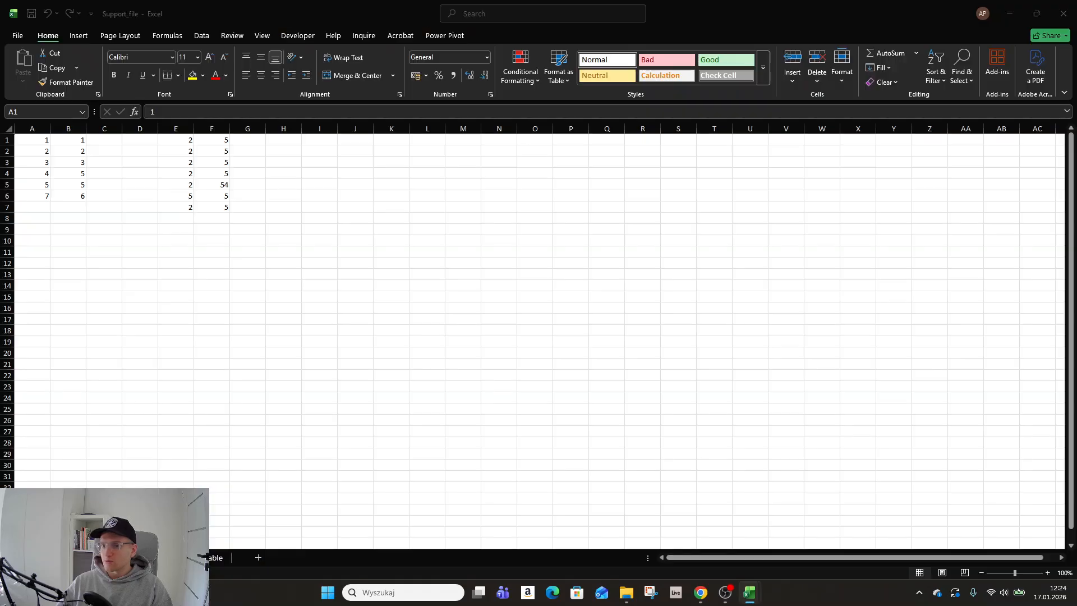
{"action": "left_click", "coordinate": [304, 246]}
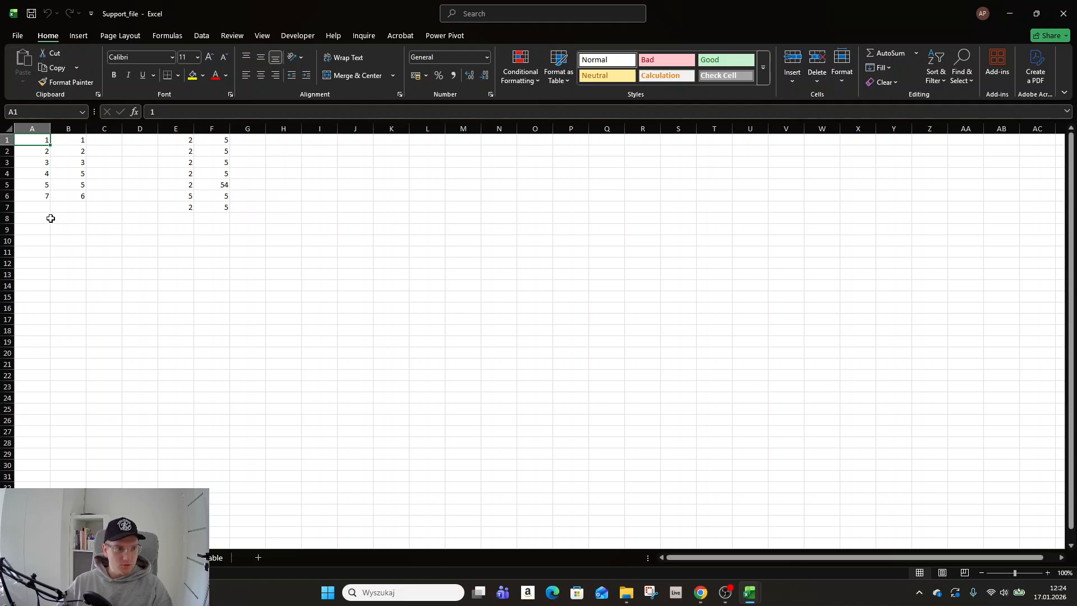
- Examine the paired numbers in columns A and B to see which ranges have to be compared
{"action": "left_click_drag", "start_coordinate": [24, 137], "coordinate": [62, 199]}
{"action": "left_click", "coordinate": [38, 123]}
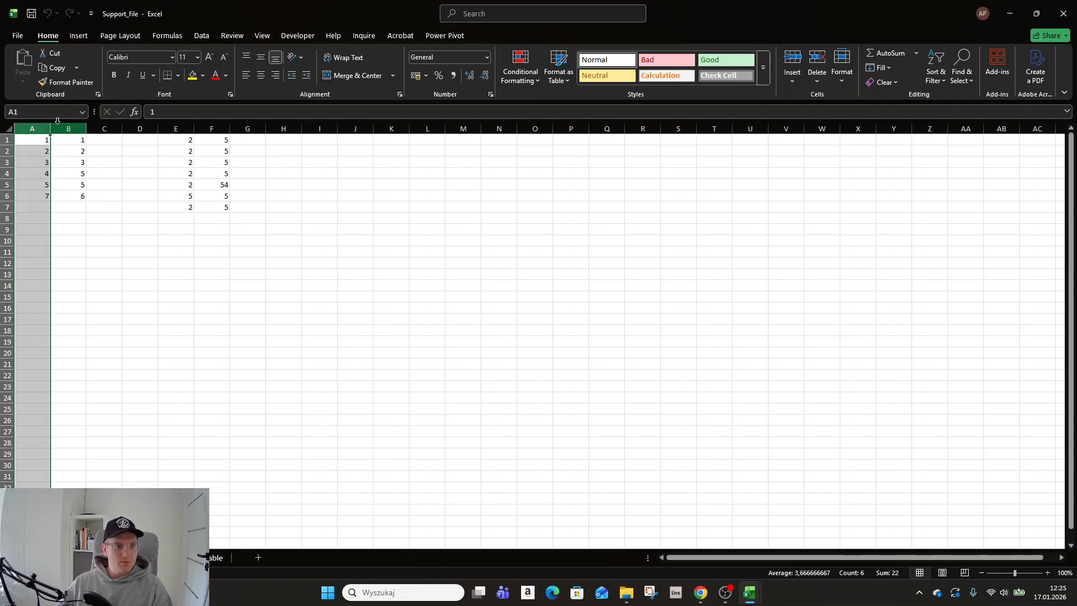
{"action": "left_click", "coordinate": [67, 129]}
{"action": "left_click_drag", "start_coordinate": [28, 174], "coordinate": [84, 177]}
{"action": "left_click_drag", "start_coordinate": [38, 148], "coordinate": [79, 197]}
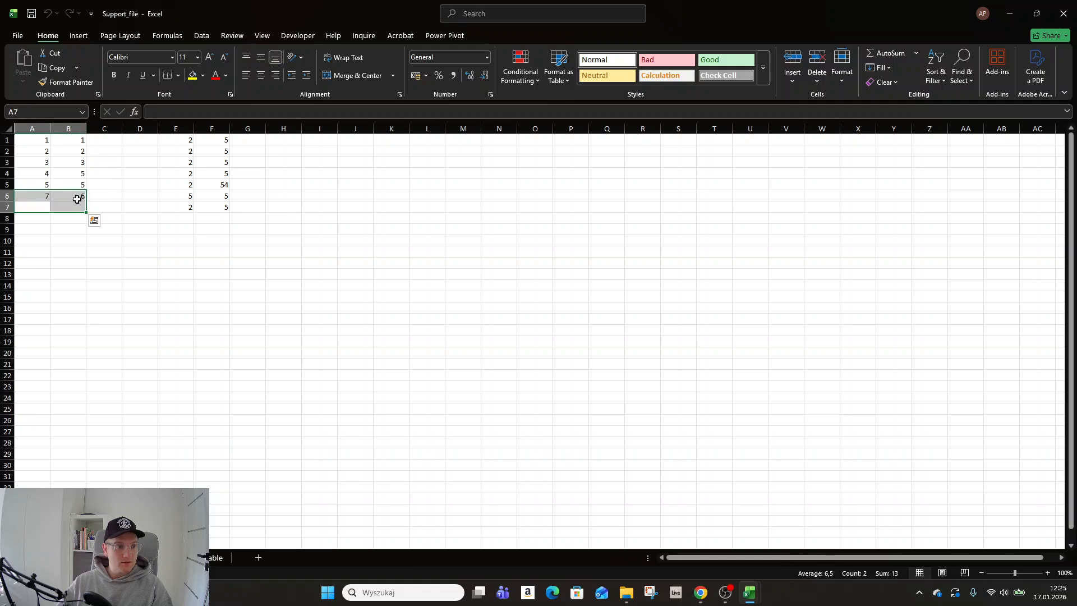
{"action": "left_click", "coordinate": [40, 196]}
{"action": "left_click_drag", "start_coordinate": [37, 141], "coordinate": [99, 479]}
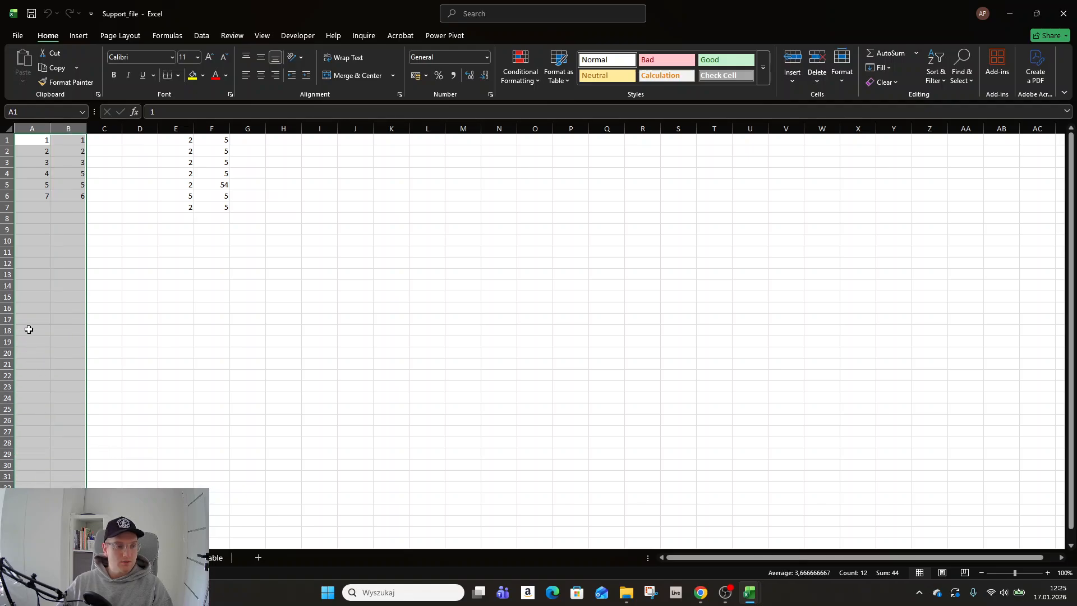
{"action": "left_click_drag", "start_coordinate": [27, 164], "coordinate": [68, 483]}
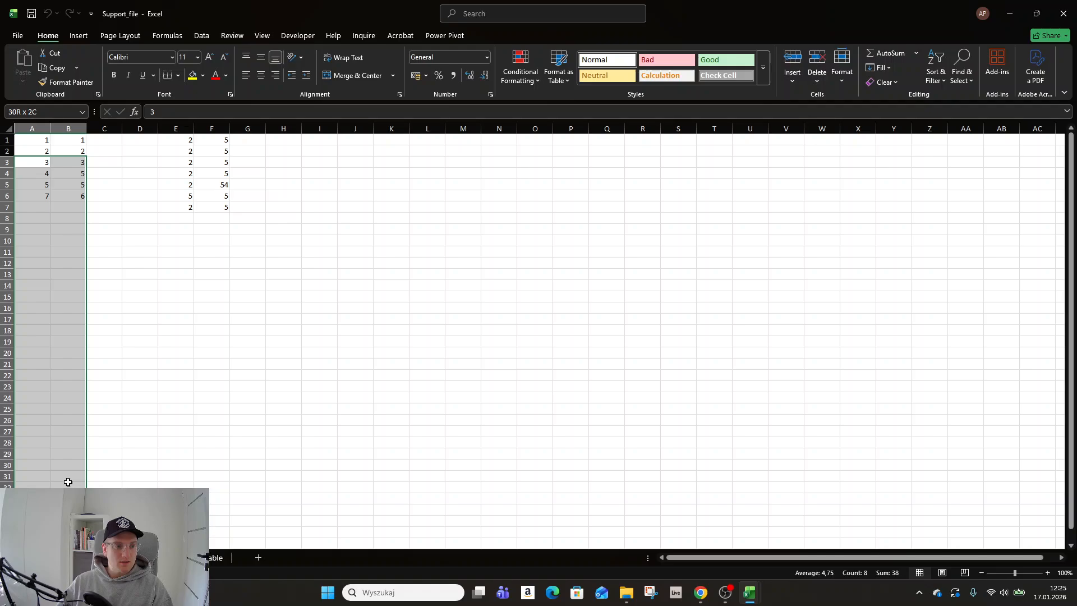
{"action": "left_click", "coordinate": [96, 294]}
{"action": "left_click", "coordinate": [104, 169]}
- Enter the comparison formula =A1=B1 in C1 and fill it down to C6
{"action": "left_click", "coordinate": [115, 137]}
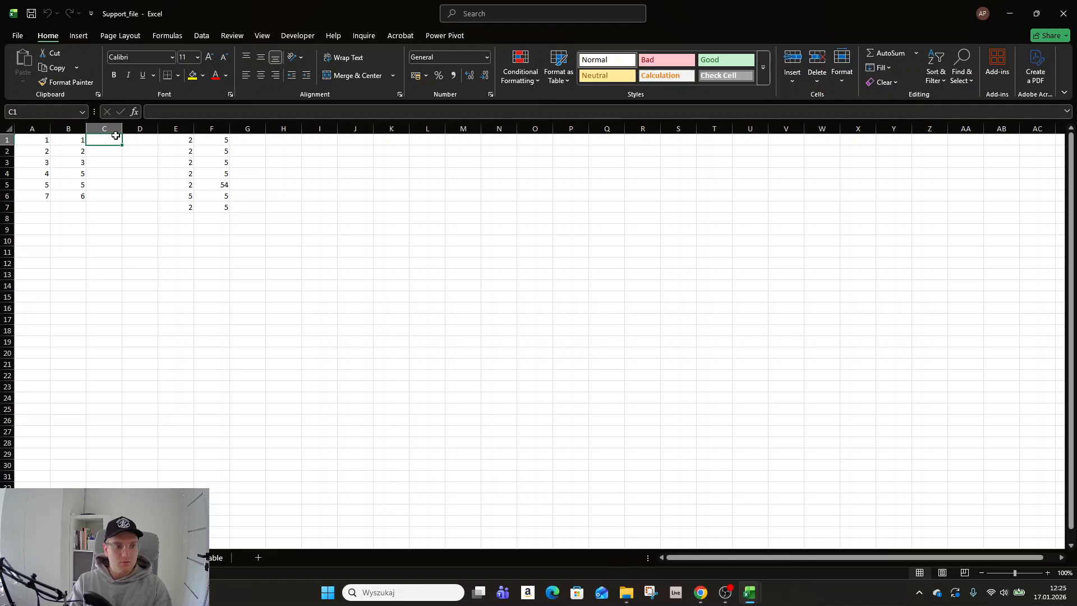
{"action": "type", "text": "="}
{"action": "key", "text": "Left"}
{"action": "key", "text": "Left"}
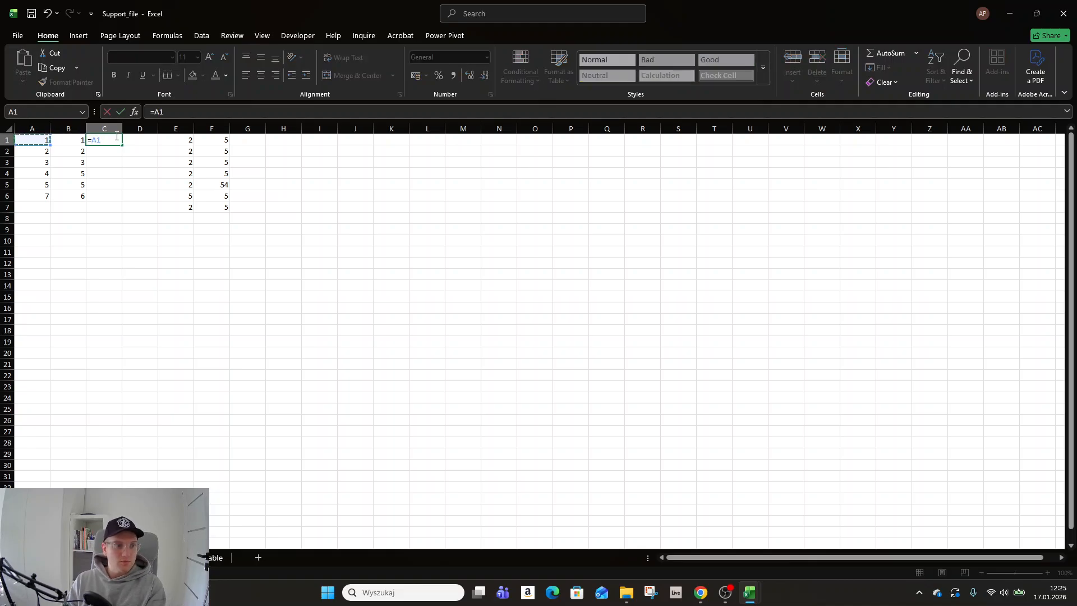
{"action": "type", "text": "="}
{"action": "key", "text": "Left"}
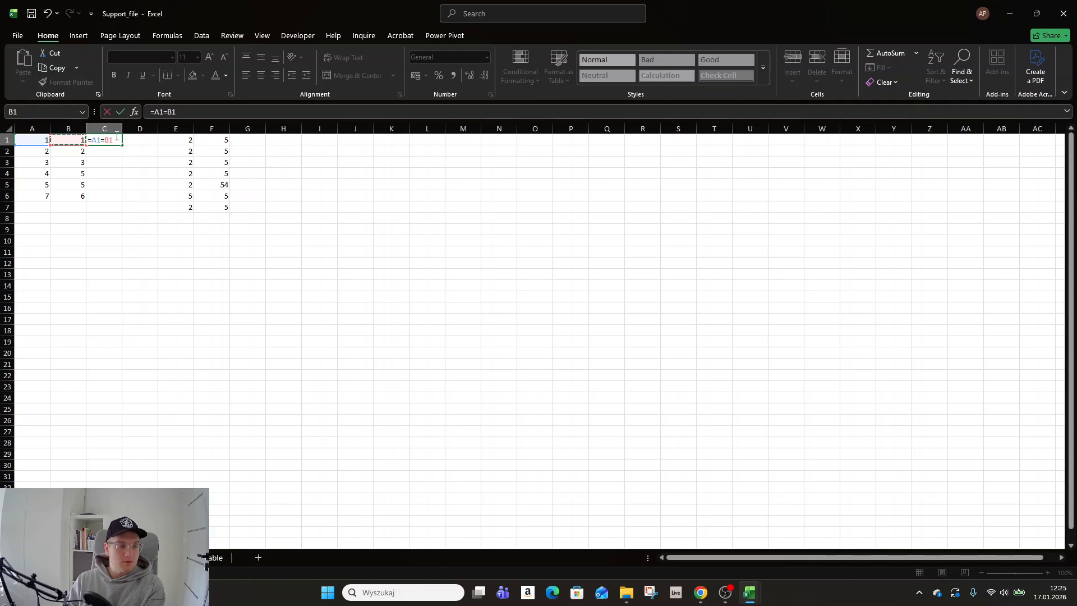
{"action": "key", "text": "Return"}
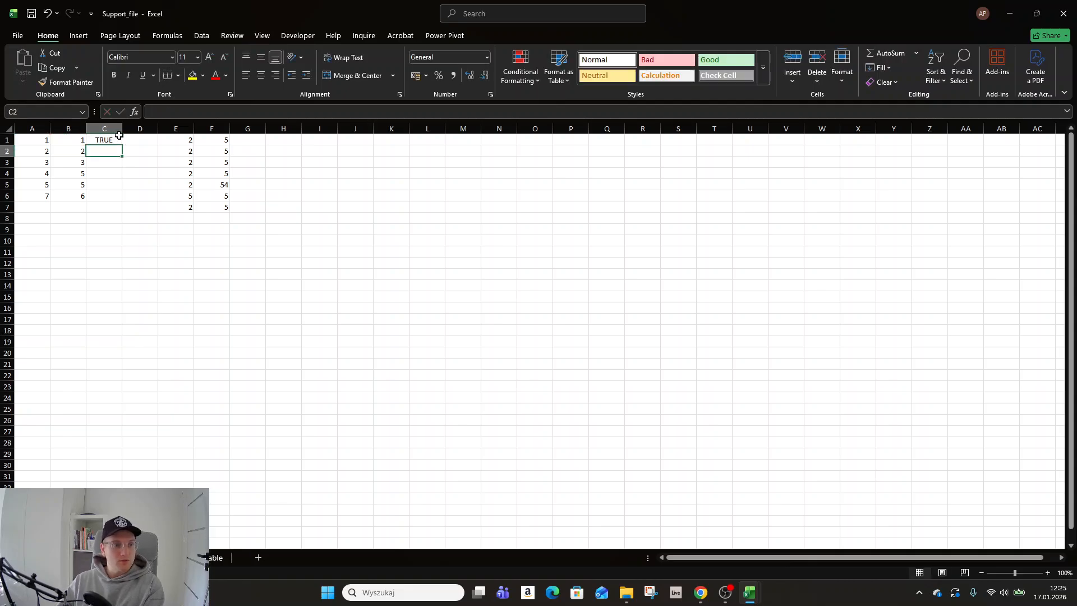
{"action": "left_click", "coordinate": [115, 139]}
{"action": "double_click", "coordinate": [121, 146]}
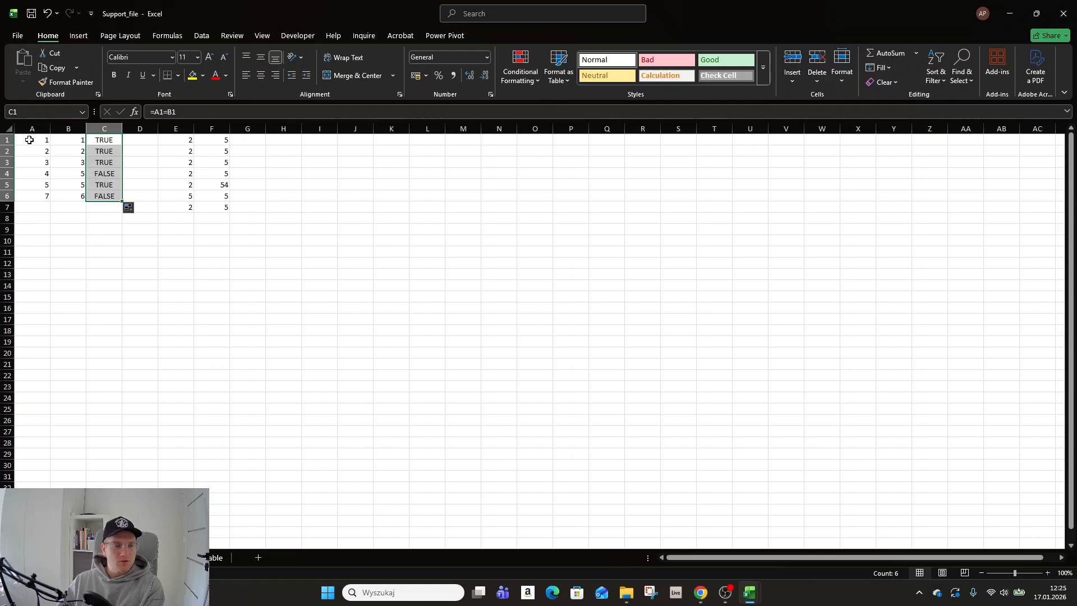
{"action": "left_click_drag", "start_coordinate": [112, 141], "coordinate": [112, 196]}
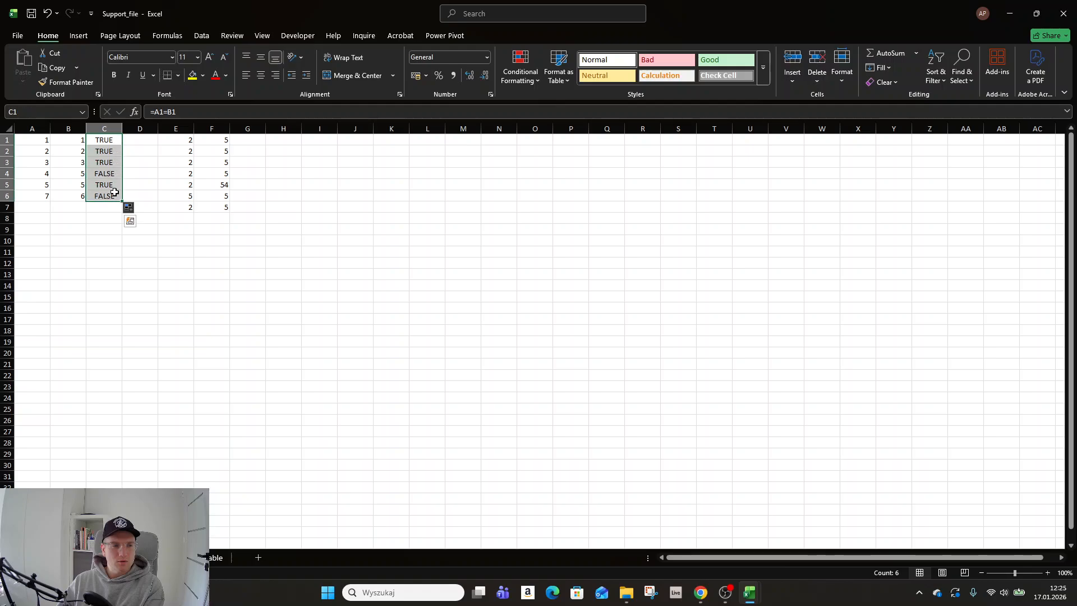
- Examine the comparison results in column C against the paired values in columns A and B
{"action": "key", "text": "alt+Tab"}
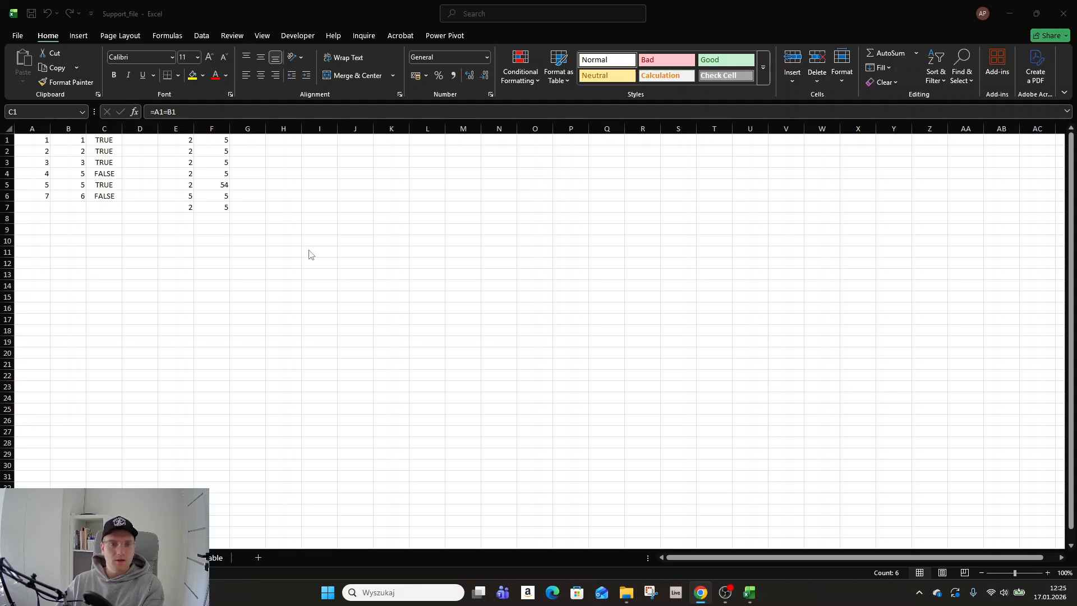
{"action": "left_click", "coordinate": [163, 204]}
{"action": "left_click", "coordinate": [106, 178]}
{"action": "left_click", "coordinate": [110, 144]}
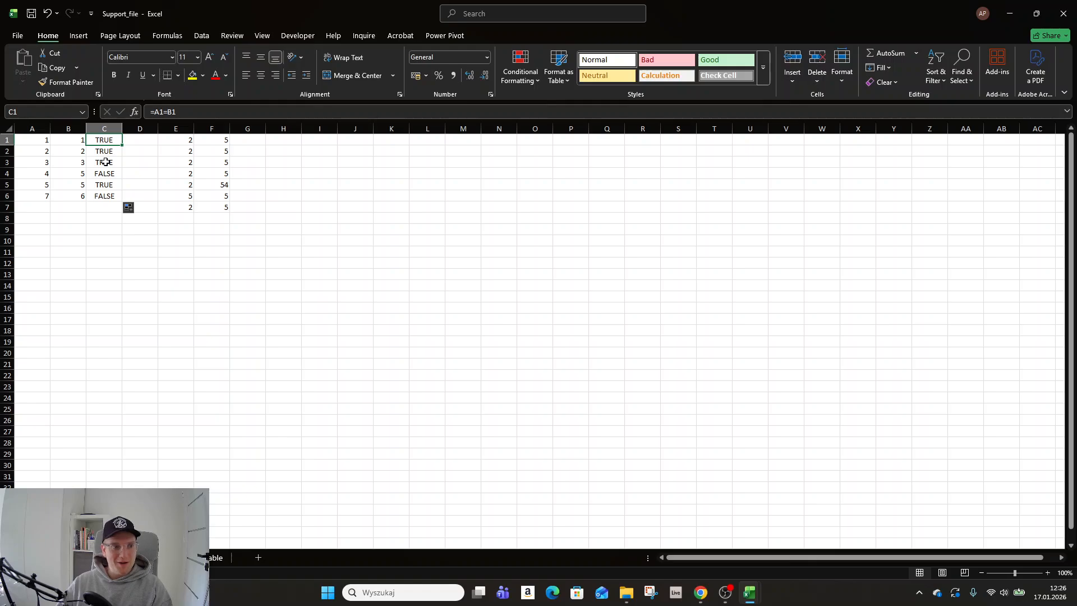
{"action": "left_click", "coordinate": [106, 181]}
{"action": "left_click", "coordinate": [113, 149]}
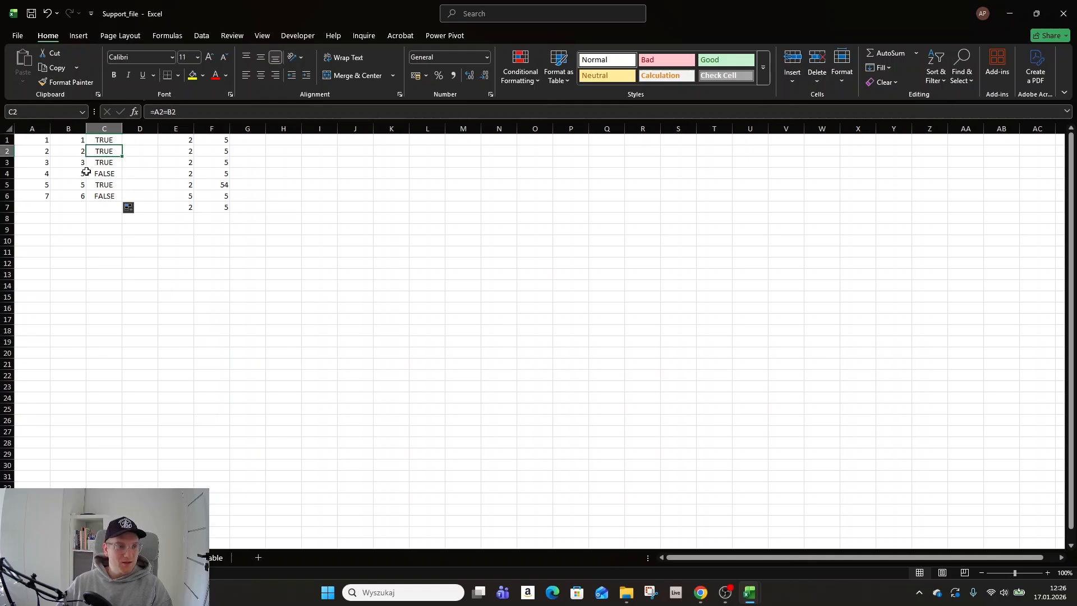
{"action": "left_click", "coordinate": [95, 194]}
{"action": "left_click", "coordinate": [104, 172]}
{"action": "left_click", "coordinate": [31, 174]}
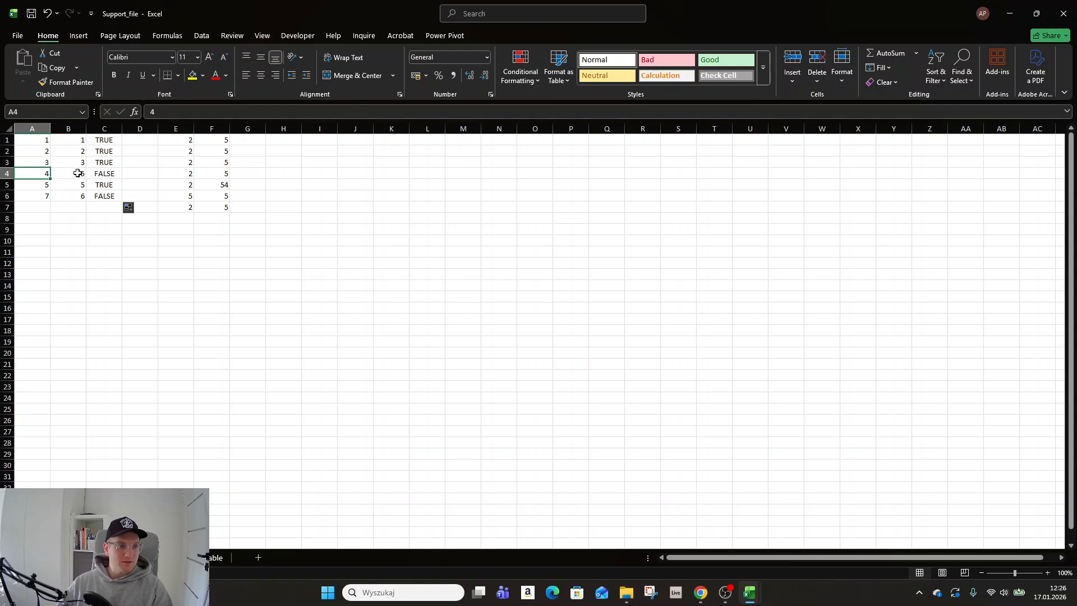
{"action": "left_click", "coordinate": [77, 173]}
{"action": "left_click", "coordinate": [106, 172]}
- Add filters to the data in columns A to C and filter column C to show only FALSE
{"action": "left_click", "coordinate": [109, 138]}
{"action": "key", "text": "ctrl+shift+l"}
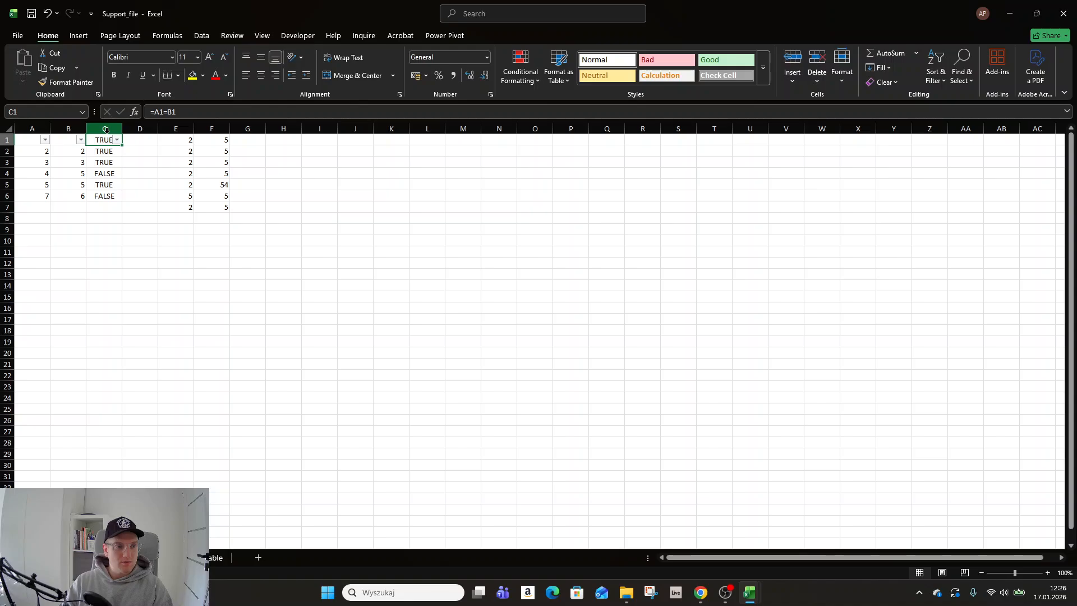
{"action": "left_click", "coordinate": [117, 139]}
{"action": "key", "text": "Down"}
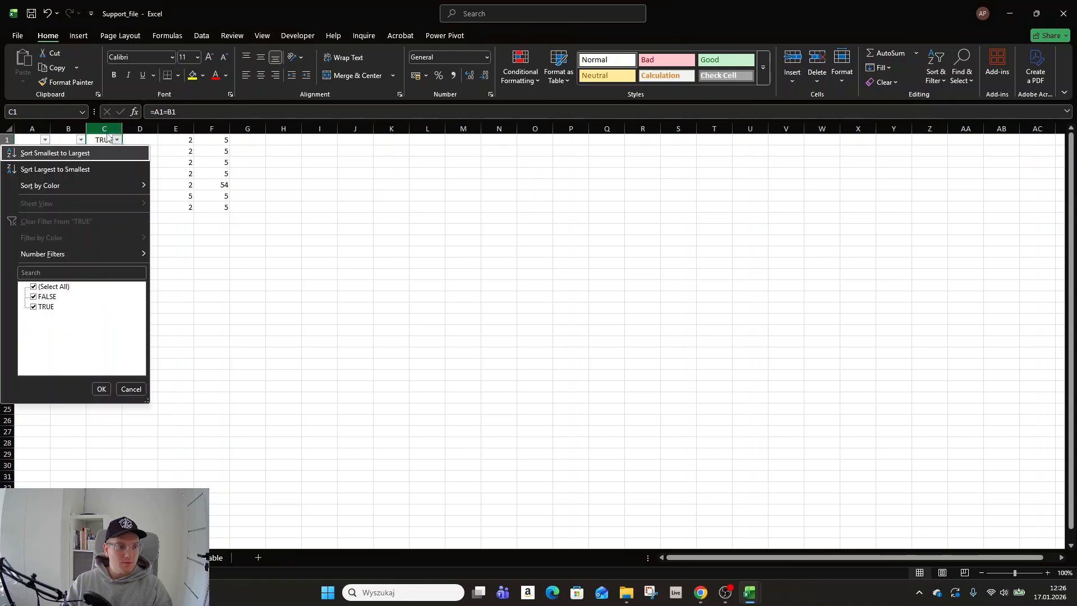
{"action": "key", "text": "Down"}
{"action": "key", "text": "Down"}
{"action": "key", "text": "Down"}
{"action": "key", "text": "Down"}
{"action": "key", "text": "Down"}
- Review the filtered rows and clear the filter on column C
{"action": "key", "text": "Down"}
{"action": "key", "text": "Down"}
{"action": "key", "text": "space"}
{"action": "key", "text": "Return"}
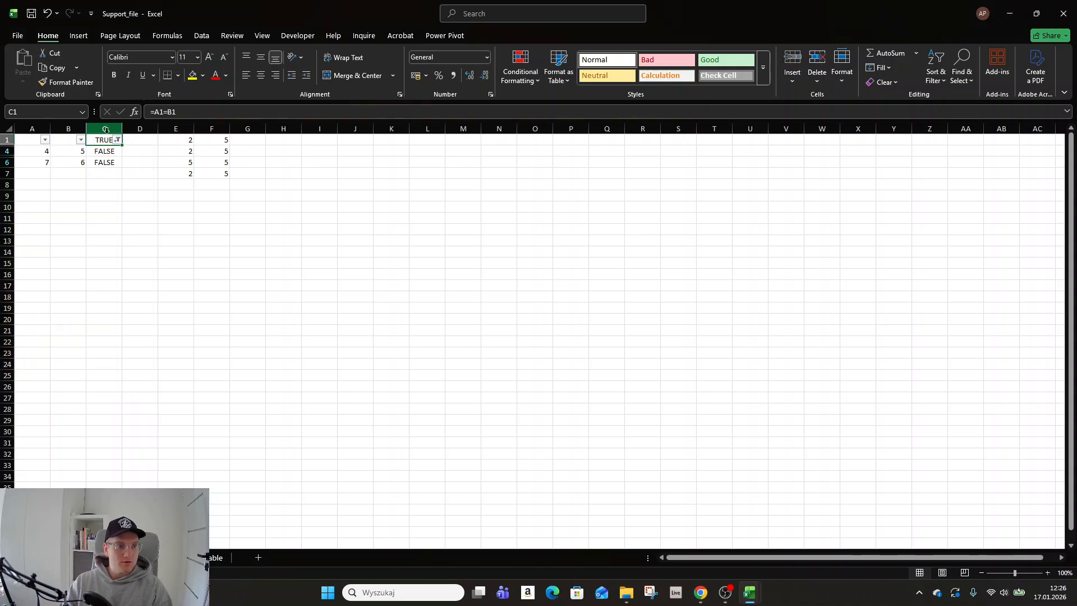
{"action": "key", "text": "Down"}
{"action": "key", "text": "Left"}
{"action": "key", "text": "Right"}
{"action": "key", "text": "ctrl+shift+Down"}
{"action": "key", "text": "Up"}
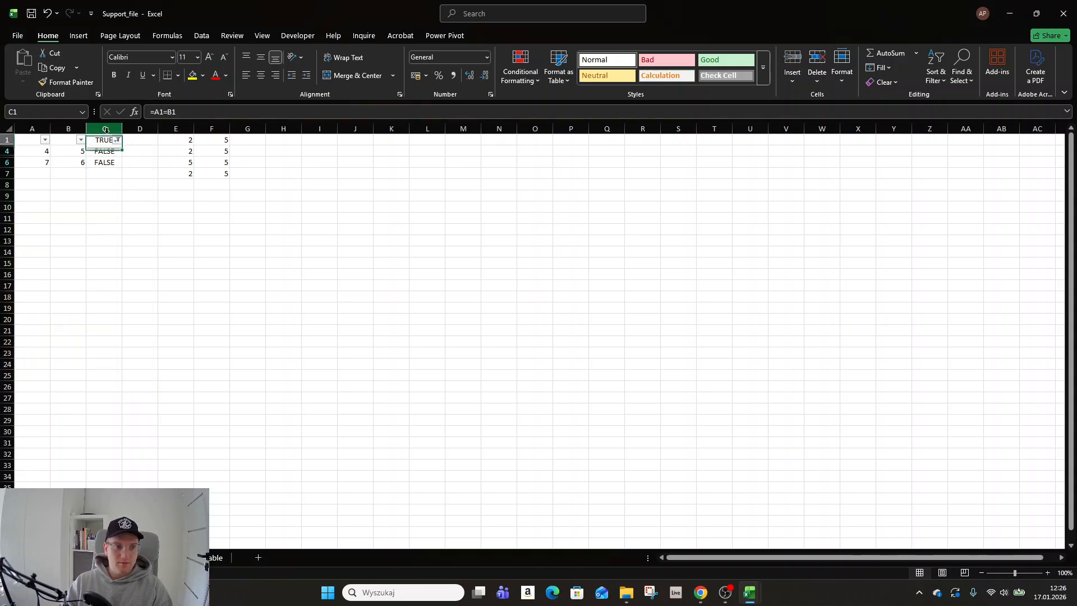
{"action": "key", "text": "alt+Down"}
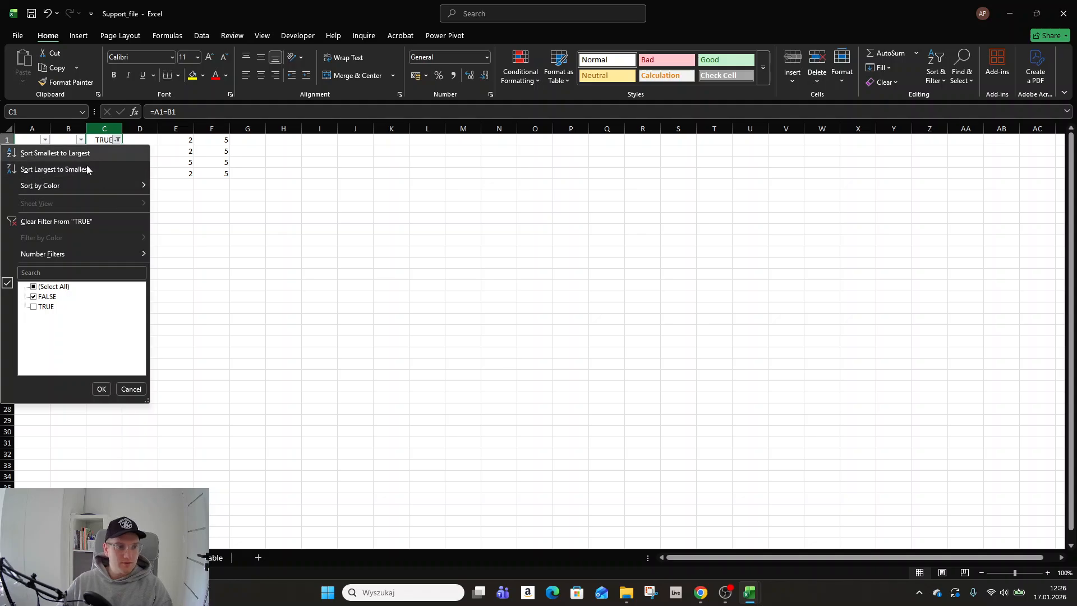
{"action": "left_click", "coordinate": [68, 220]}
{"action": "left_click", "coordinate": [127, 172]}
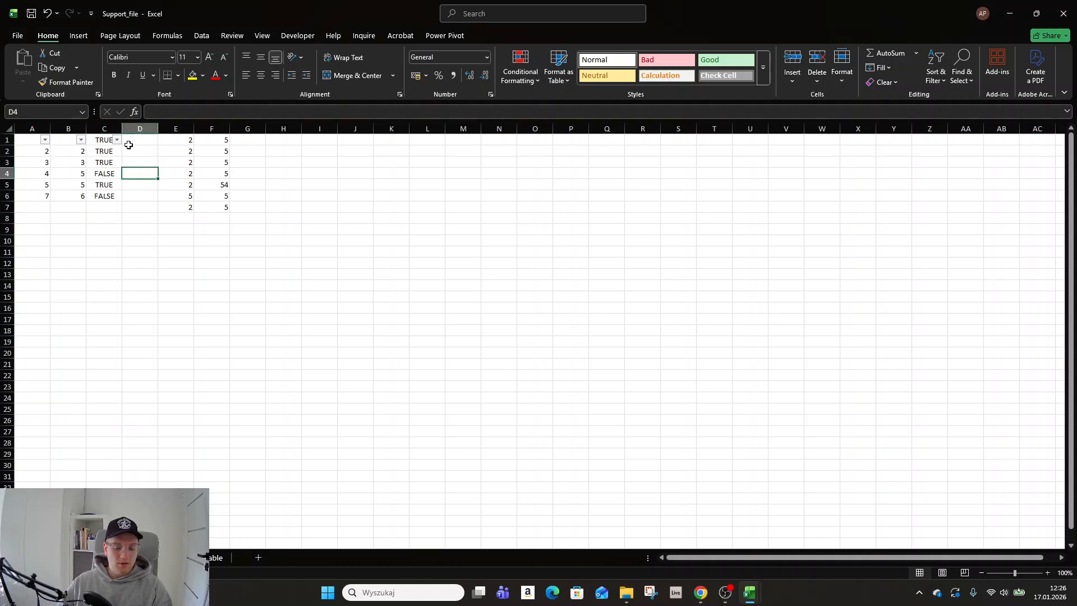
- Turn off the filters and delete the comparison formulas in C1:C6
{"action": "key", "text": "ctrl+shift+l"}
{"action": "left_click_drag", "start_coordinate": [108, 139], "coordinate": [106, 197]}
{"action": "key", "text": "Delete"}
- Select the range A1:B6 and highlight its row differences between columns A and B, then return to cell A1
{"action": "key", "text": "Up"}
{"action": "key", "text": "Left"}
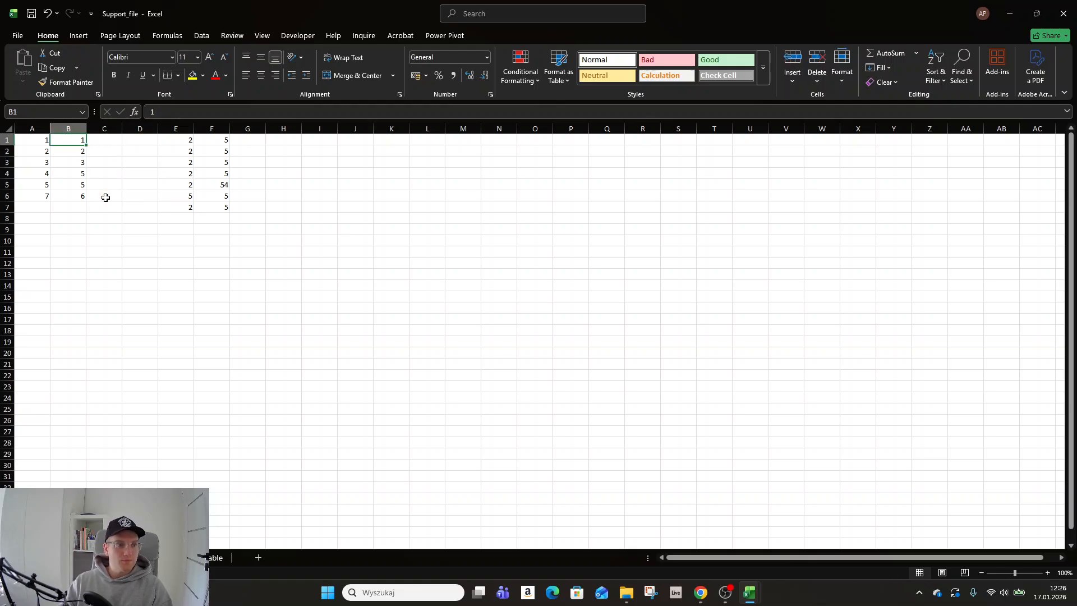
{"action": "key", "text": "shift+Left"}
{"action": "key", "text": "ctrl+shift+Down"}
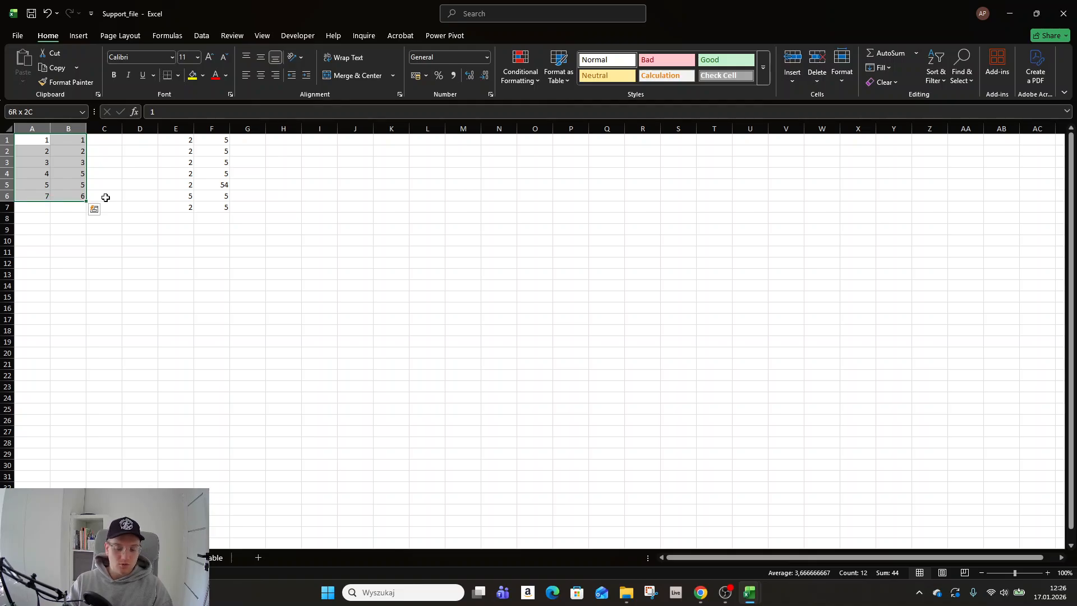
{"action": "key", "text": "ctrl+backslash"}
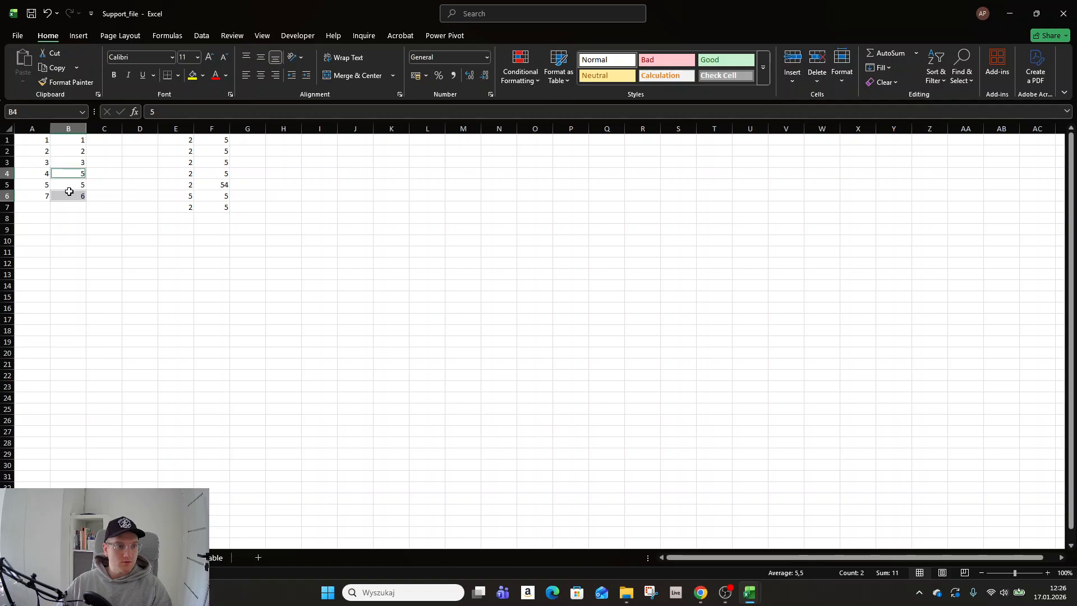
{"action": "left_click", "coordinate": [25, 142]}
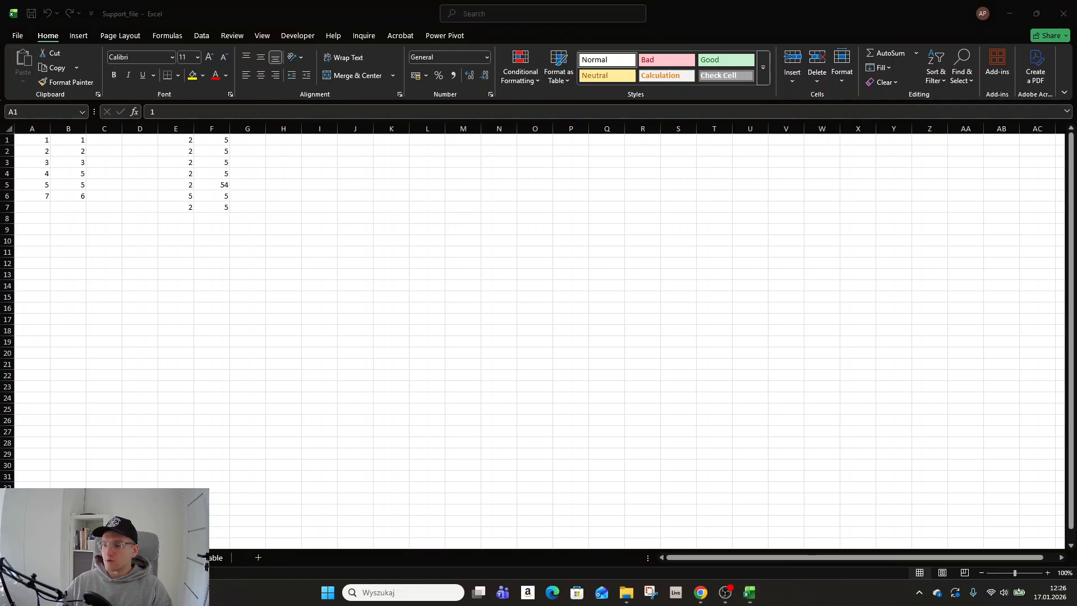
{"action": "key", "text": "super+d"}
{"action": "key", "text": "super+d"}
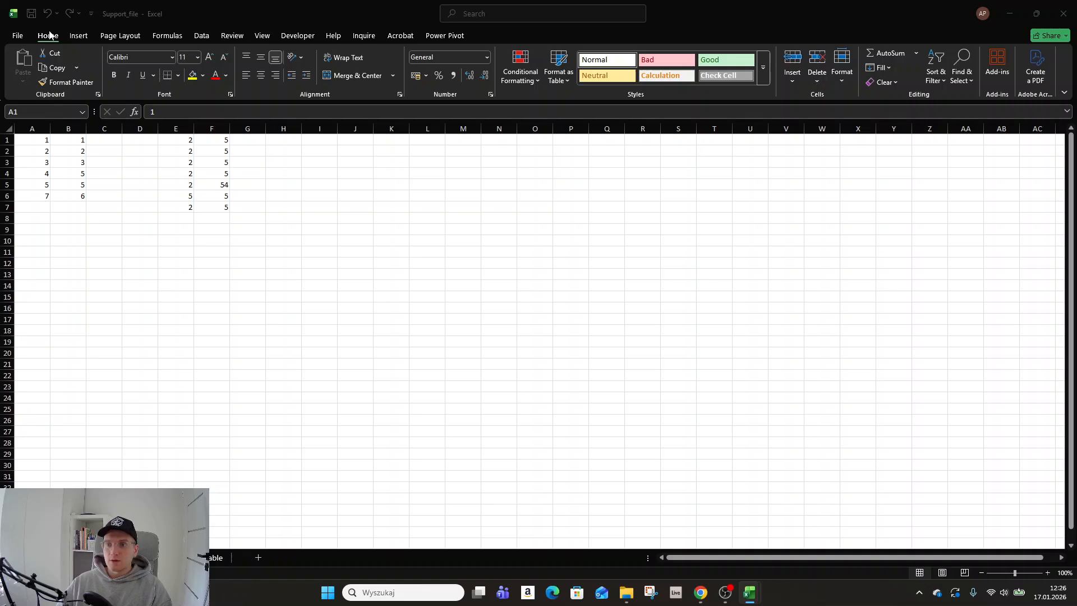
{"action": "left_click", "coordinate": [906, 93]}
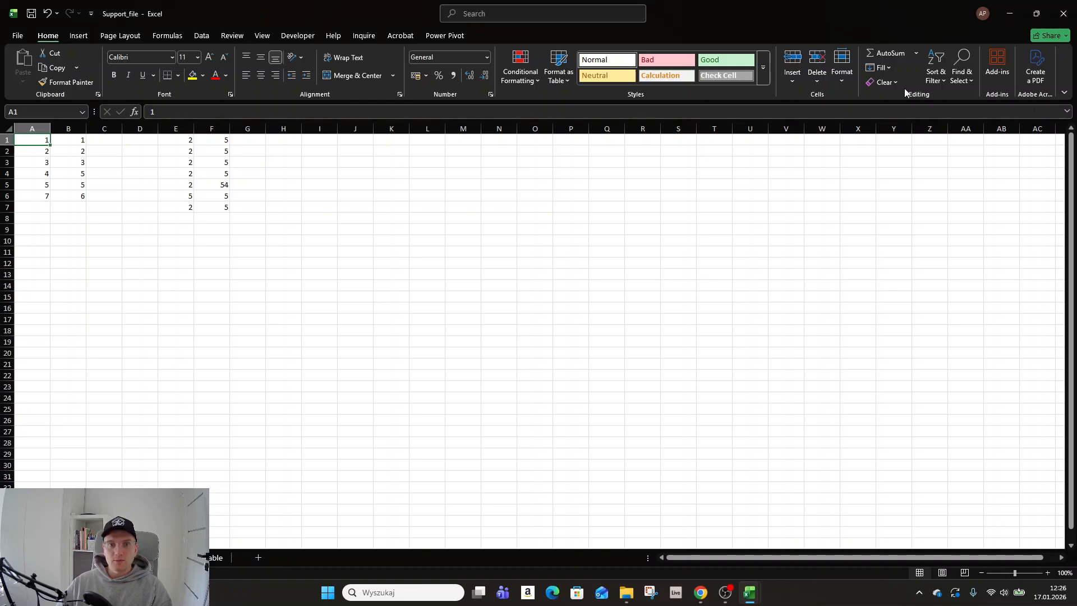
{"action": "left_click", "coordinate": [964, 82]}
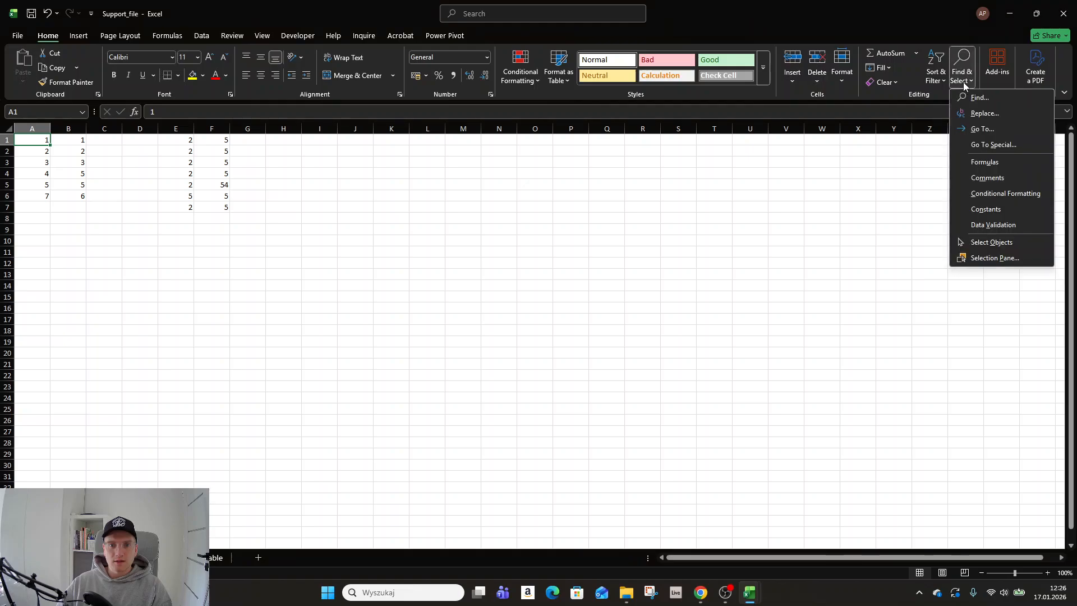
{"action": "left_click", "coordinate": [969, 147]}
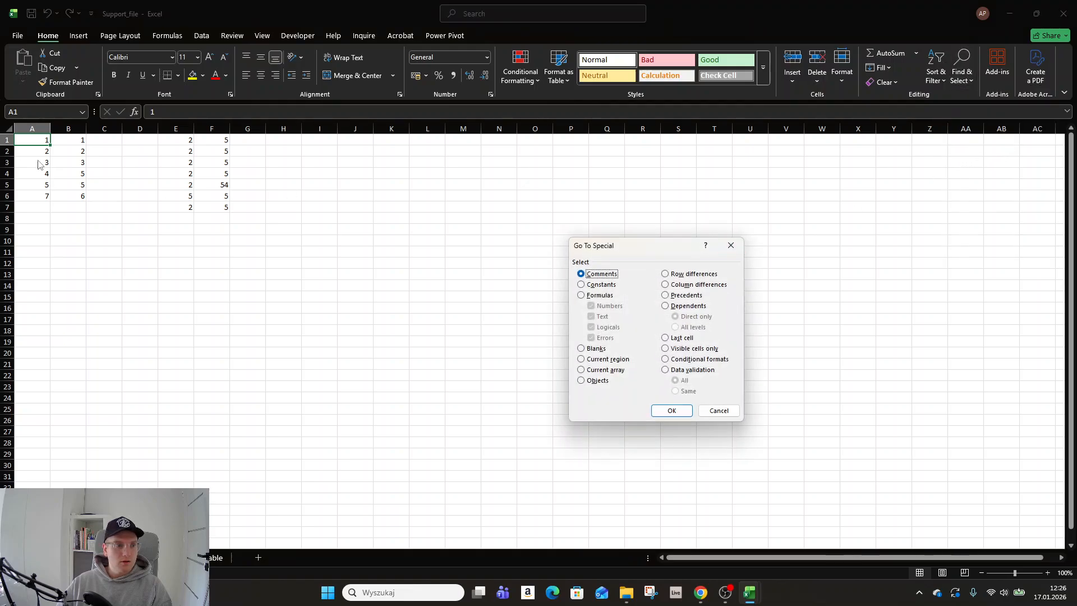
{"action": "left_click", "coordinate": [731, 245]}
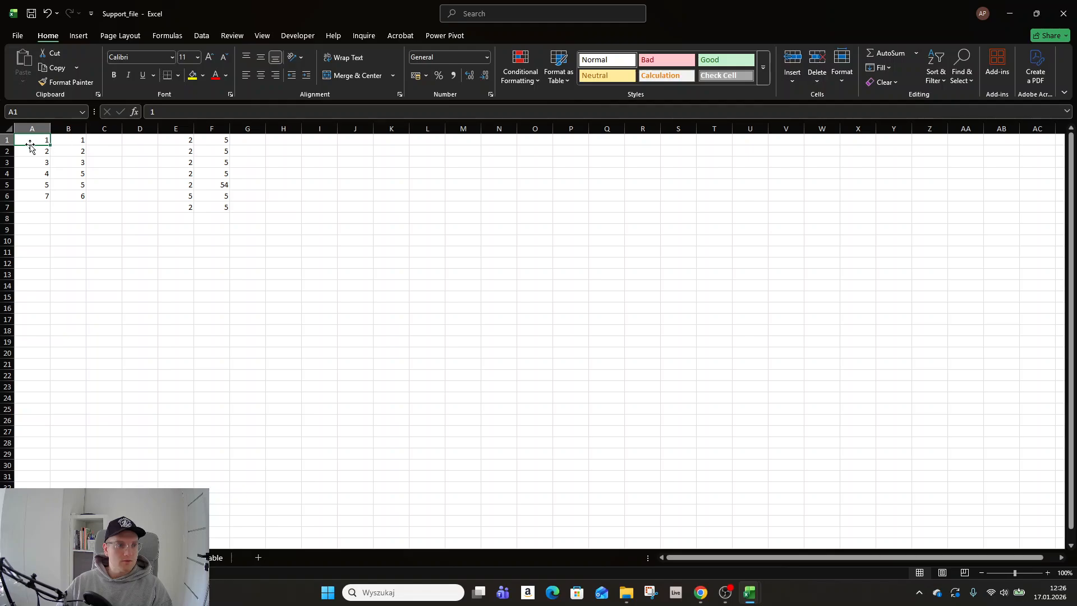
- Select the data block A1:B6 and apply Go To Special with the Row differences option
{"action": "key", "text": "ctrl+a"}
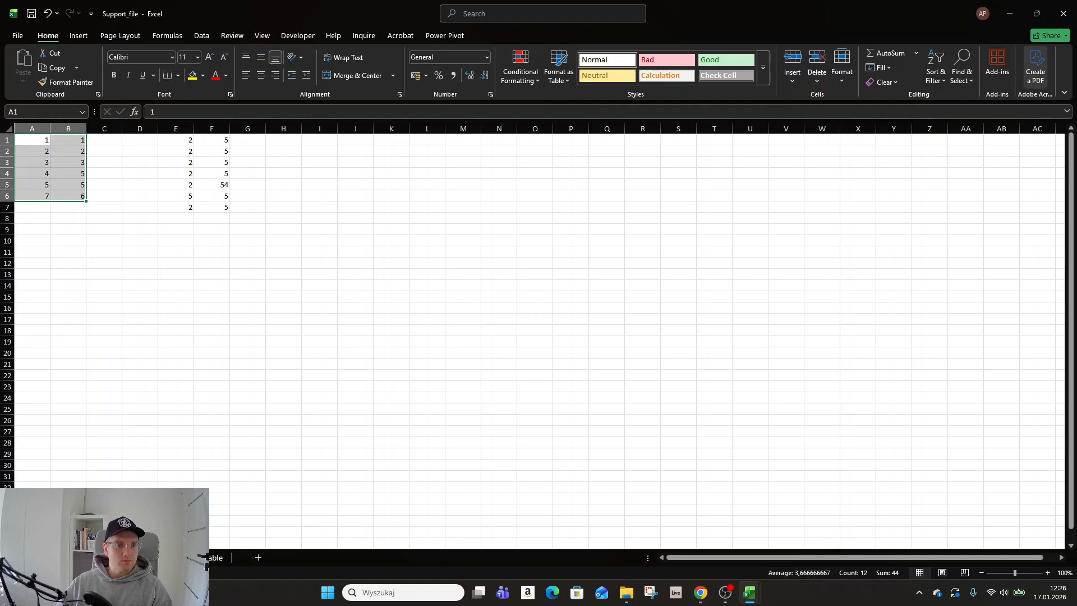
{"action": "left_click", "coordinate": [961, 80]}
{"action": "left_click", "coordinate": [994, 144]}
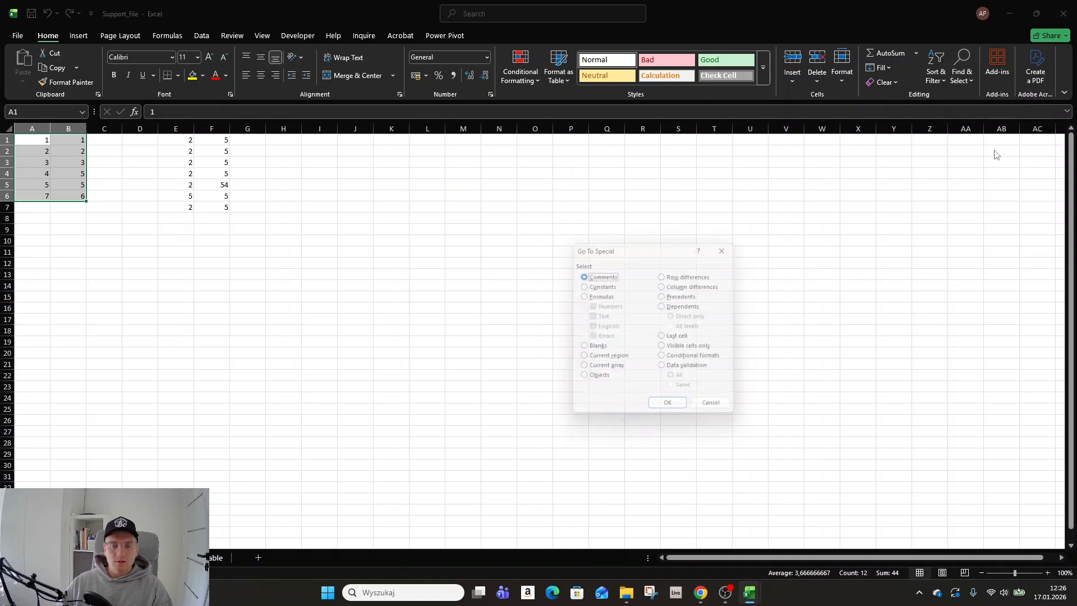
{"action": "left_click", "coordinate": [694, 275]}
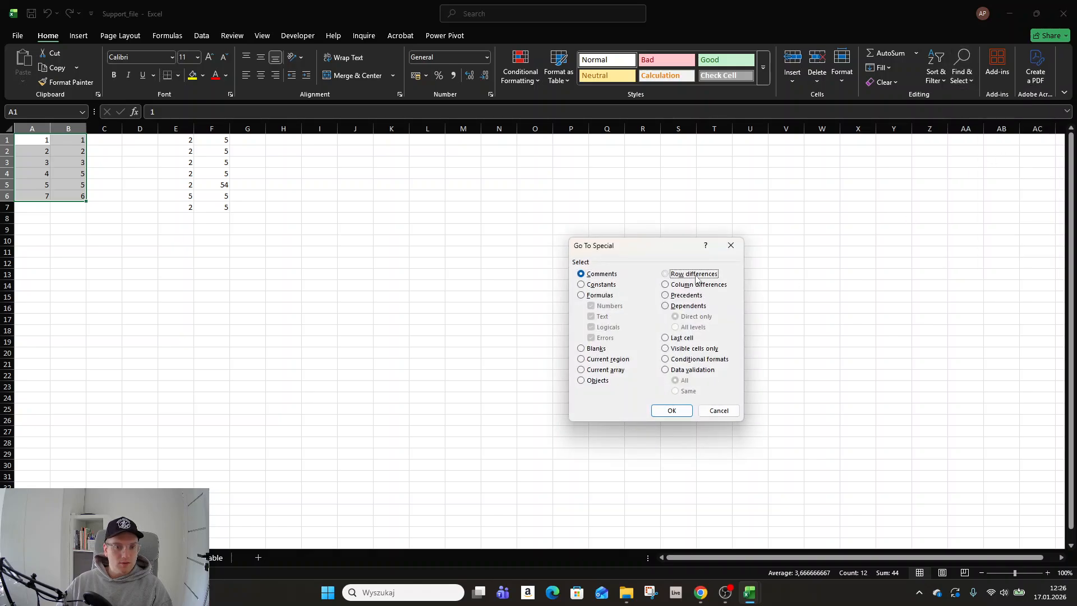
{"action": "left_click", "coordinate": [680, 411]}
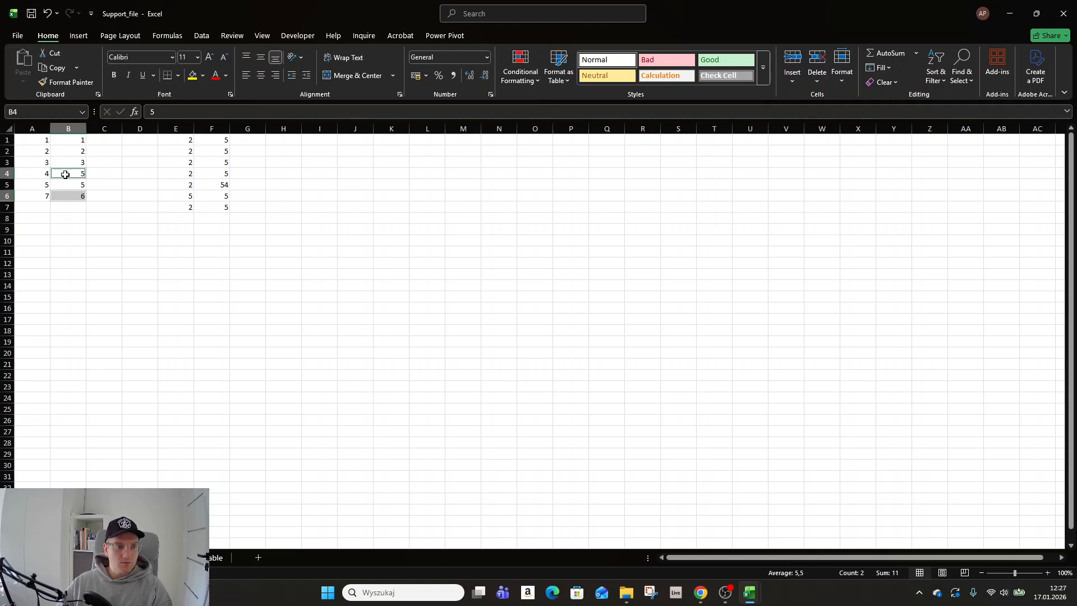
{"action": "left_click", "coordinate": [961, 73]}
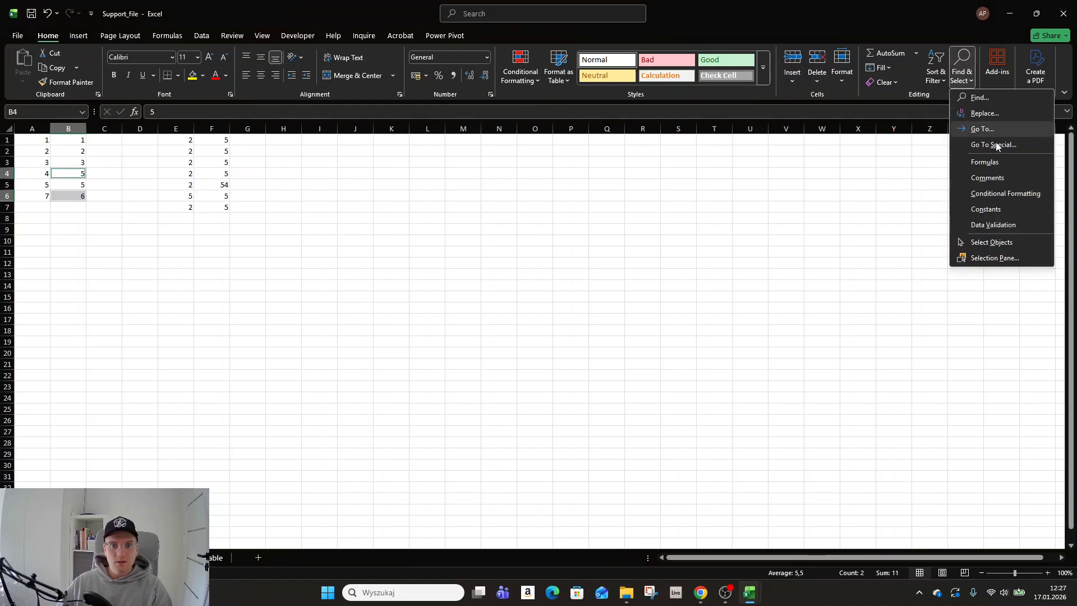
{"action": "left_click", "coordinate": [1001, 141]}
{"action": "left_click", "coordinate": [731, 245]}
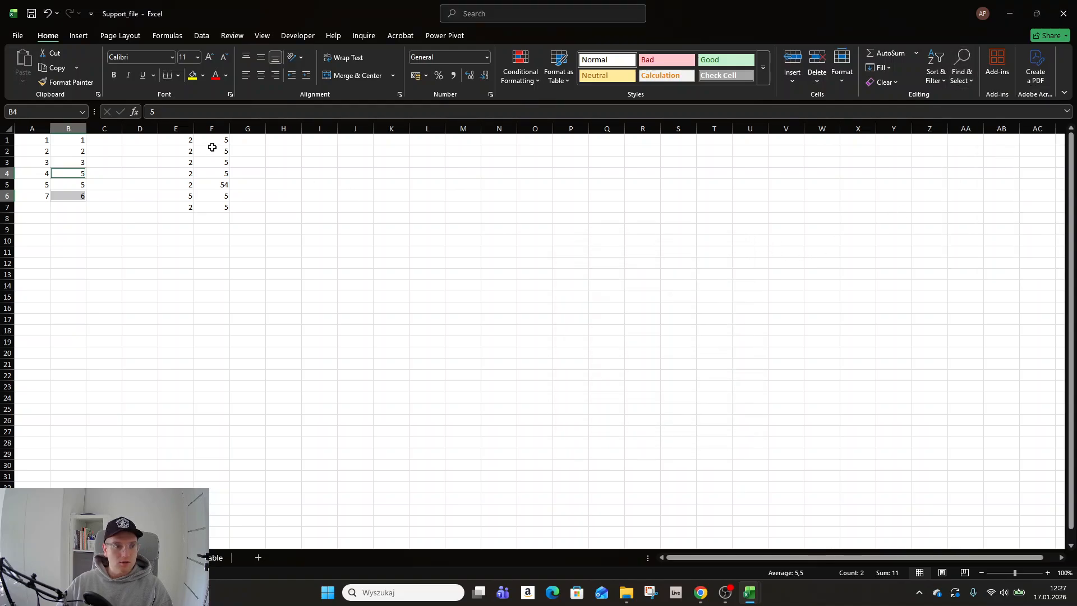
- Select the range E1:F7 and apply Go To Special with the Column differences option, then return to cell A1
{"action": "left_click_drag", "start_coordinate": [175, 140], "coordinate": [224, 206]}
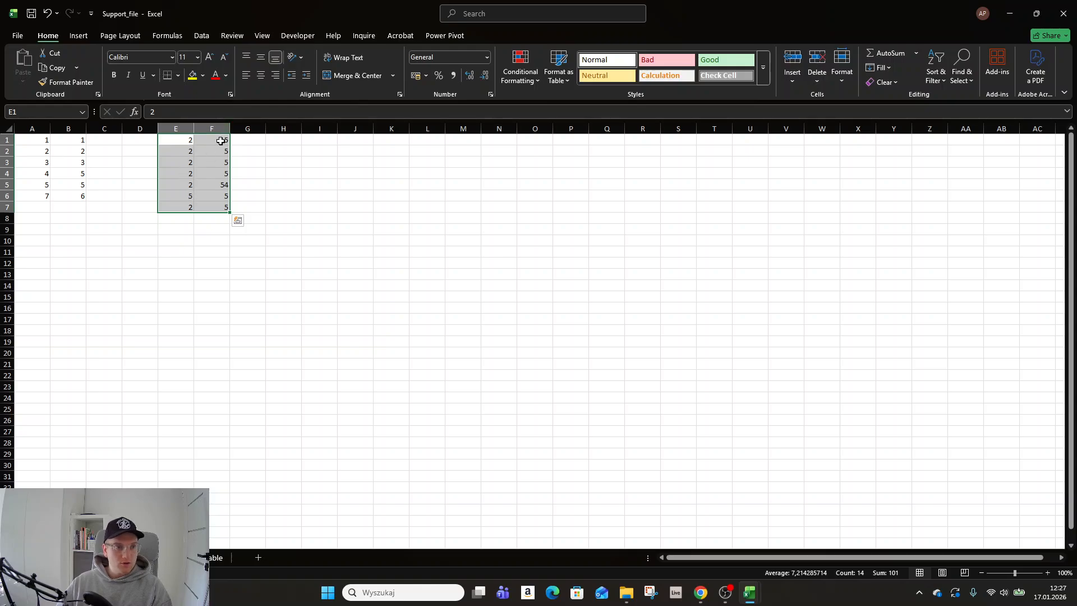
{"action": "left_click", "coordinate": [960, 73]}
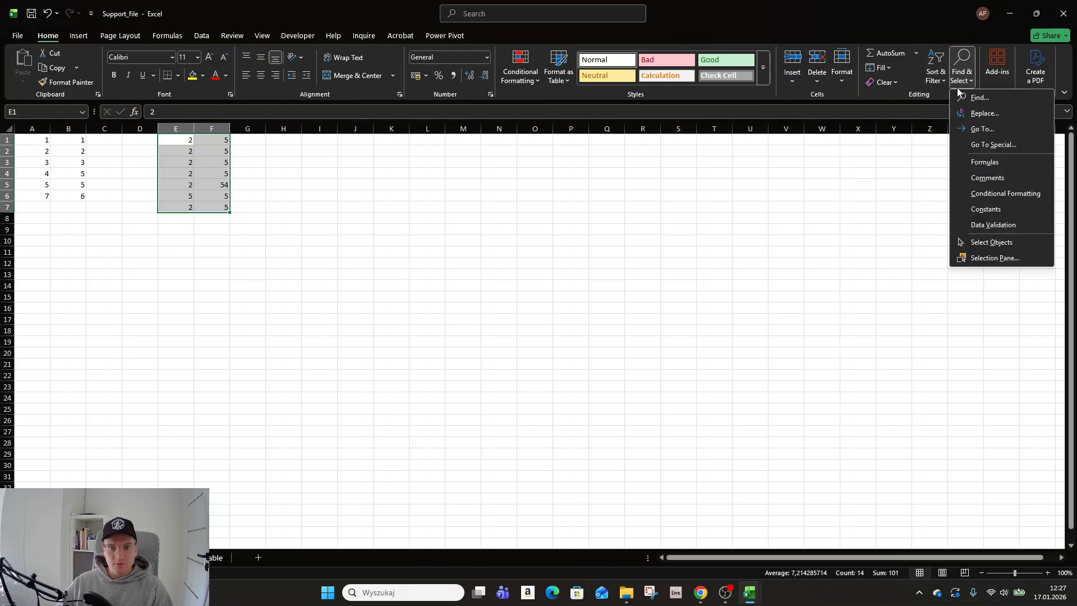
{"action": "left_click", "coordinate": [996, 149]}
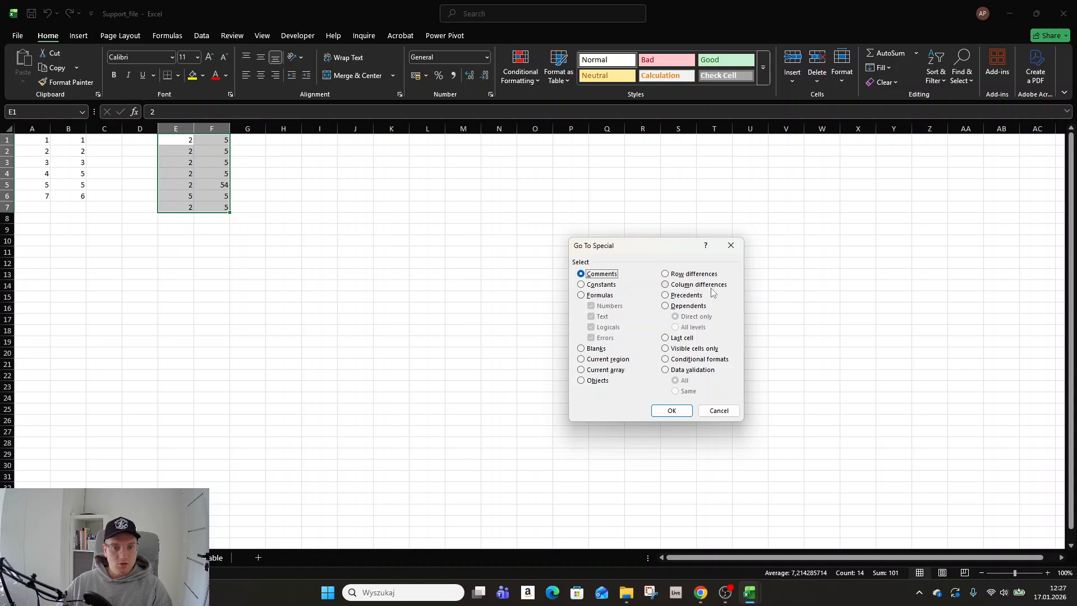
{"action": "left_click", "coordinate": [701, 285]}
{"action": "left_click", "coordinate": [671, 410]}
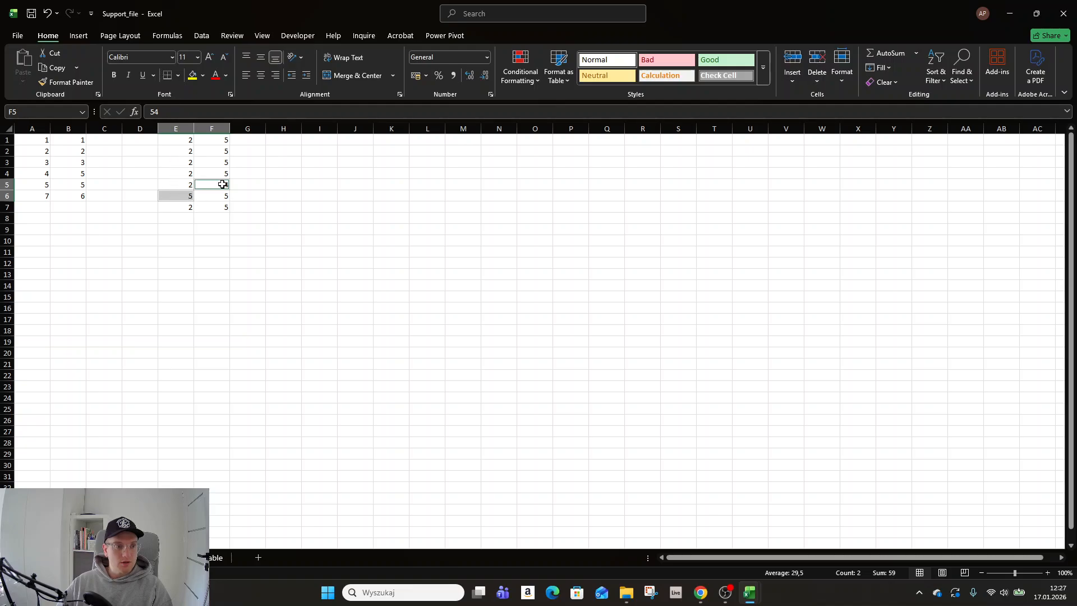
{"action": "left_click", "coordinate": [140, 165]}
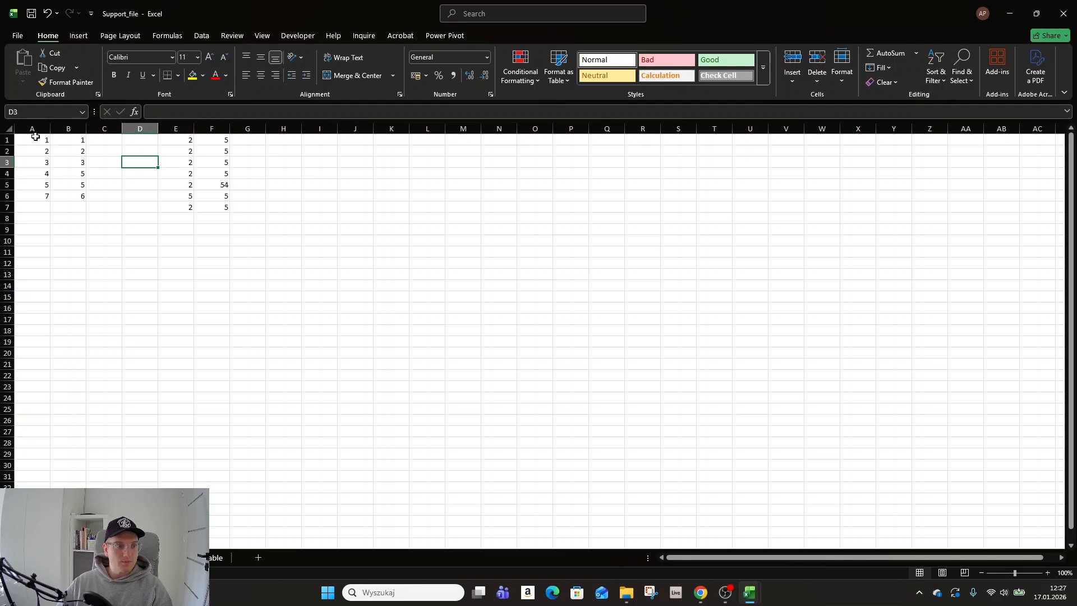
{"action": "left_click", "coordinate": [35, 140]}
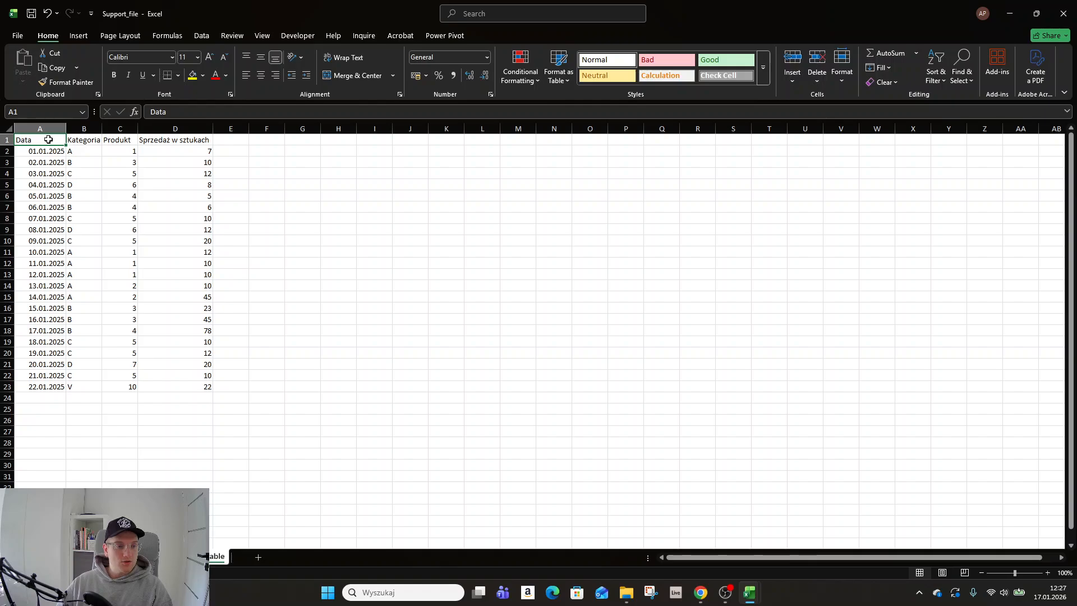
- On the sales table sheet, rename the headers in A1, B1 and C1 to Date, Category and Product
{"action": "left_click_drag", "start_coordinate": [48, 164], "coordinate": [185, 399]}
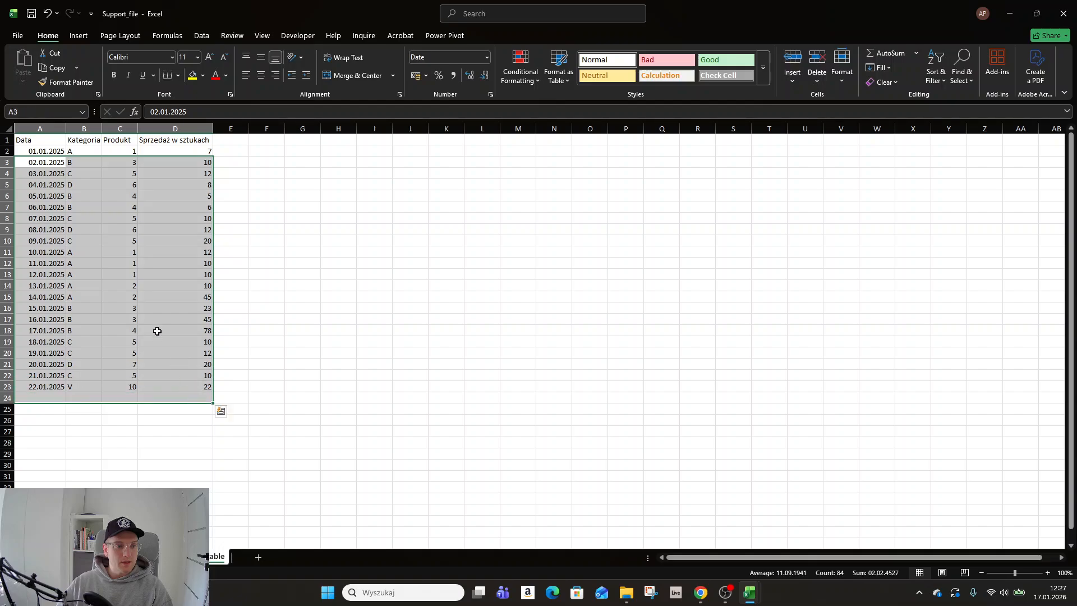
{"action": "left_click", "coordinate": [46, 142]}
{"action": "type", "text": "Date"}
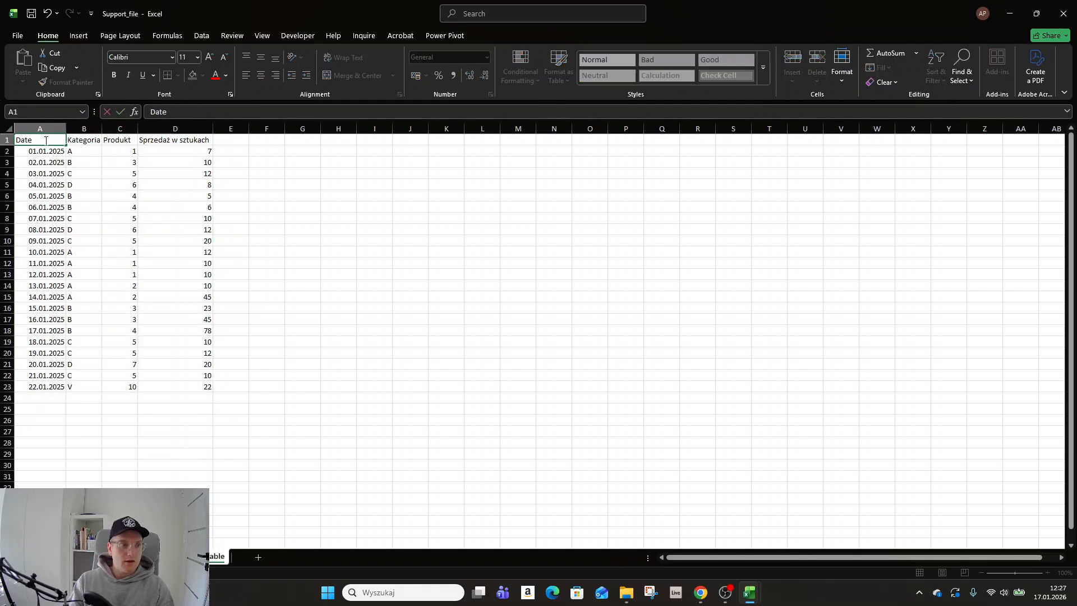
{"action": "key", "text": "Tab"}
{"action": "type", "text": "C"}
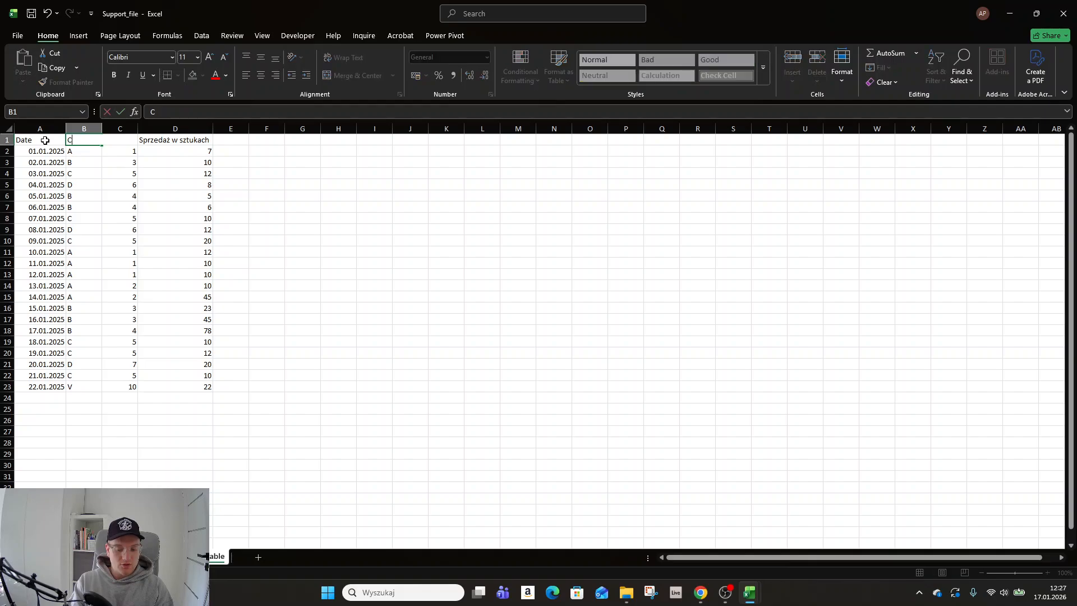
{"action": "type", "text": "ategory"}
{"action": "key", "text": "Tab"}
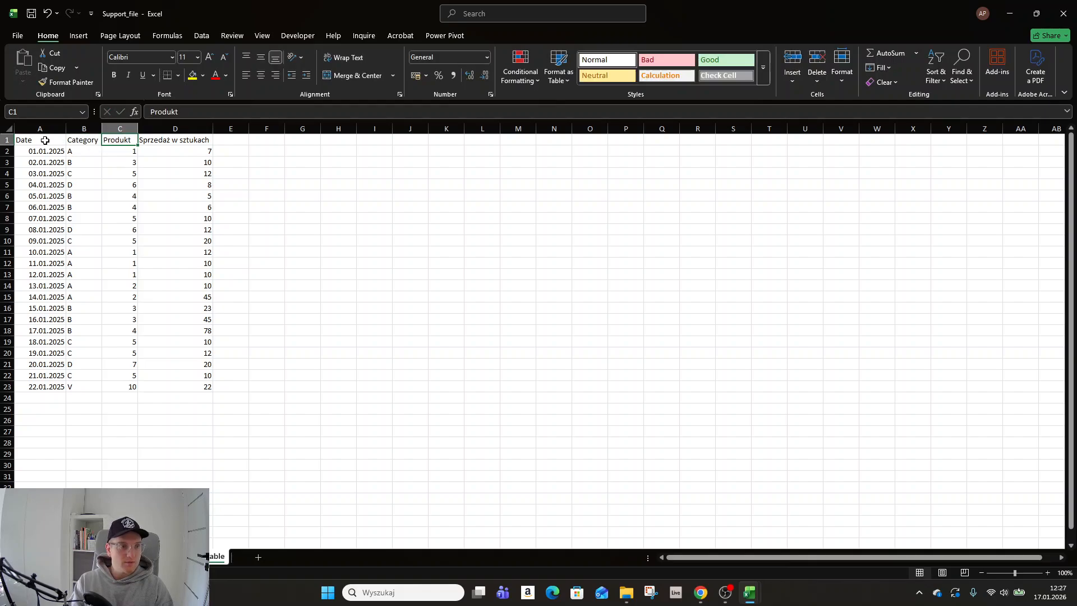
{"action": "type", "text": "Product"}
{"action": "key", "text": "Tab"}
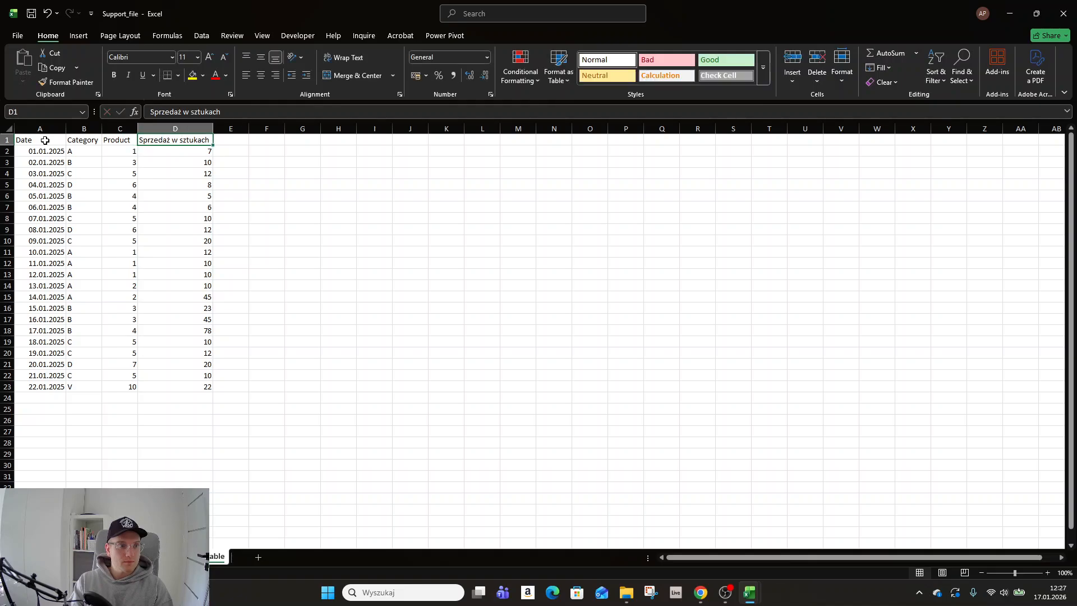
- Rename the header in D1 to "Sales in units" and return to cell A1
{"action": "type", "text": "Sel"}
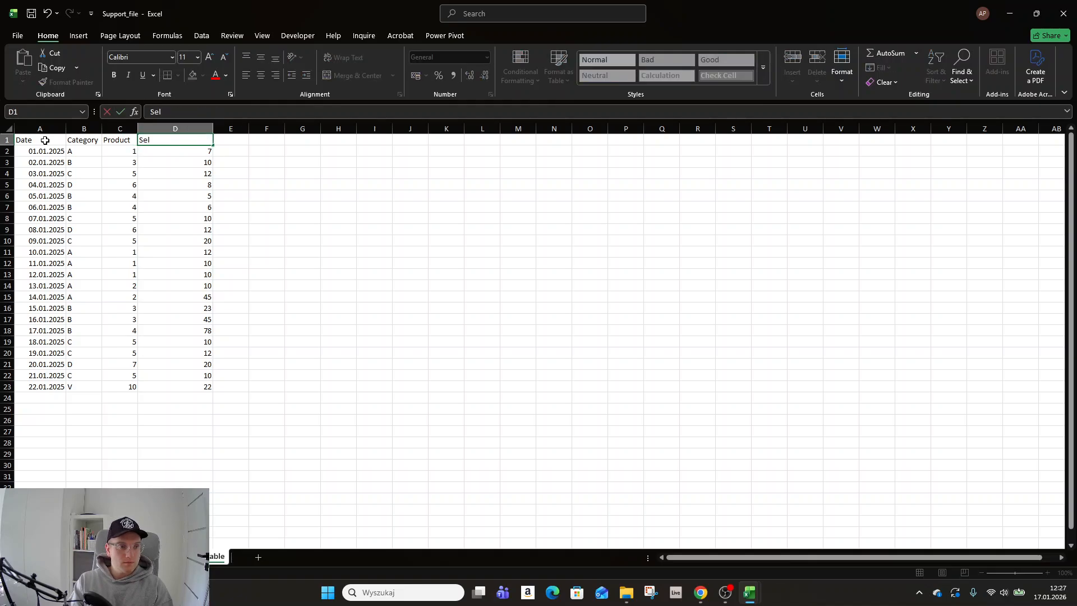
{"action": "type", "text": "l"}
{"action": "key", "text": "BackSpace"}
{"action": "type", "text": "ales in units"}
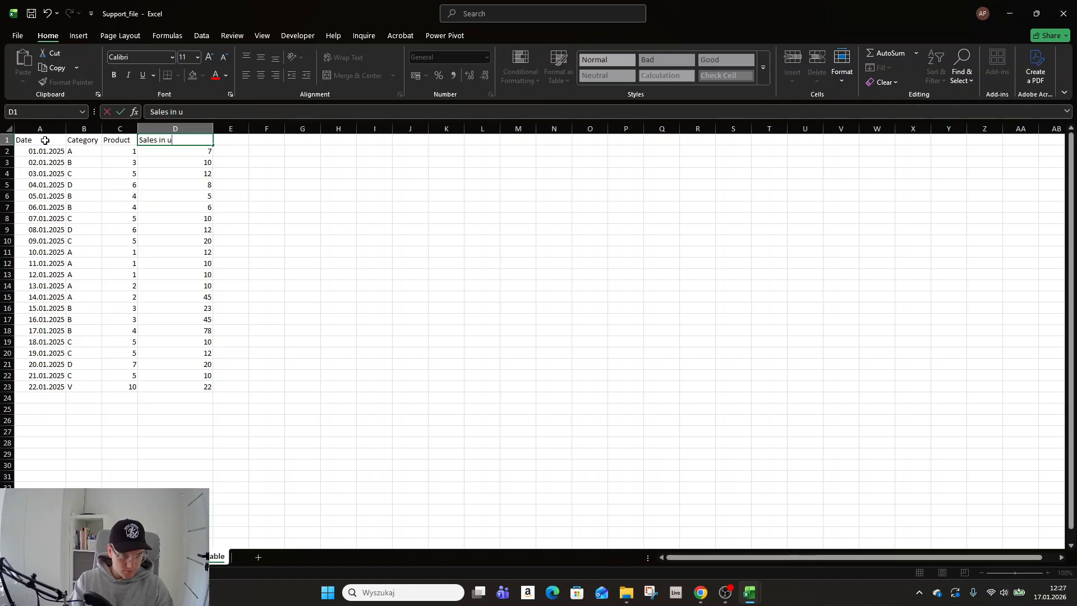
{"action": "key", "text": "Return"}
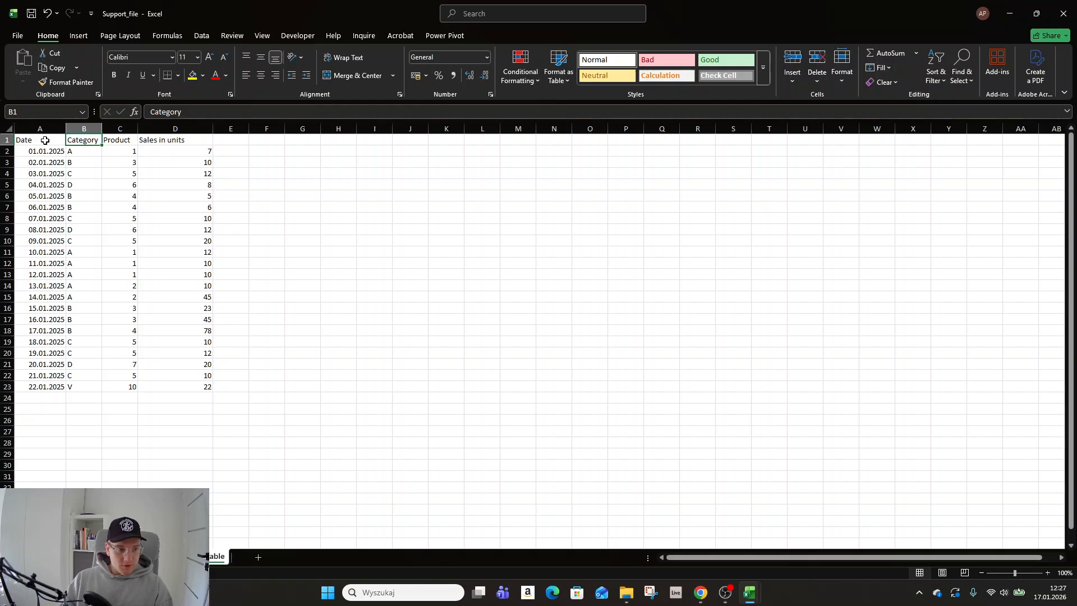
{"action": "left_click", "coordinate": [45, 141]}
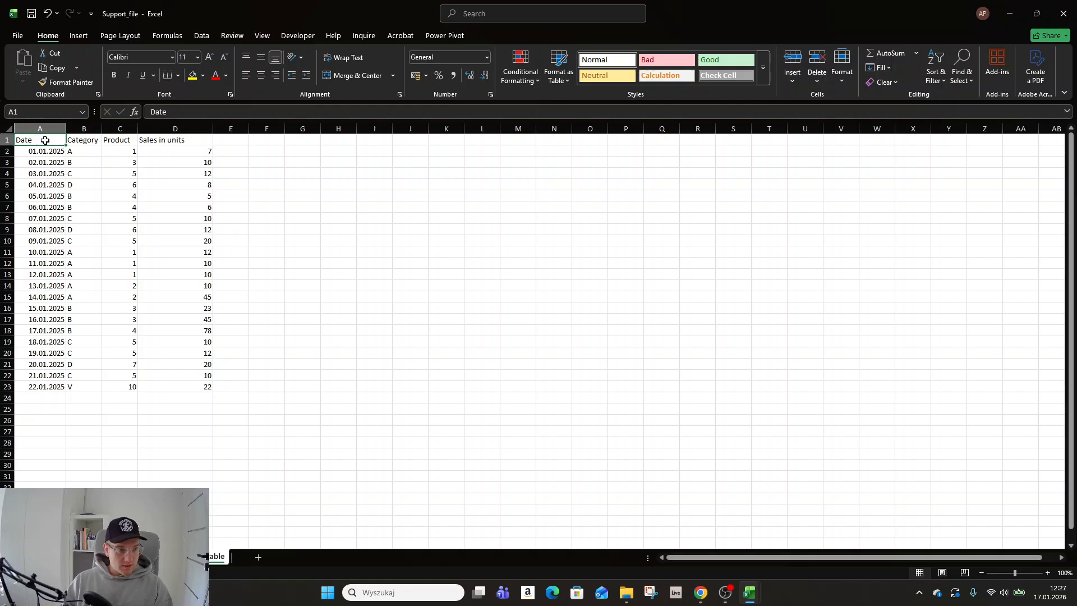
- Insert one blank row above the 07.01.2025 record and another above the 14.01.2025 record, then return to cell A1
{"action": "left_click", "coordinate": [6, 219]}
{"action": "right_click", "coordinate": [7, 218]}
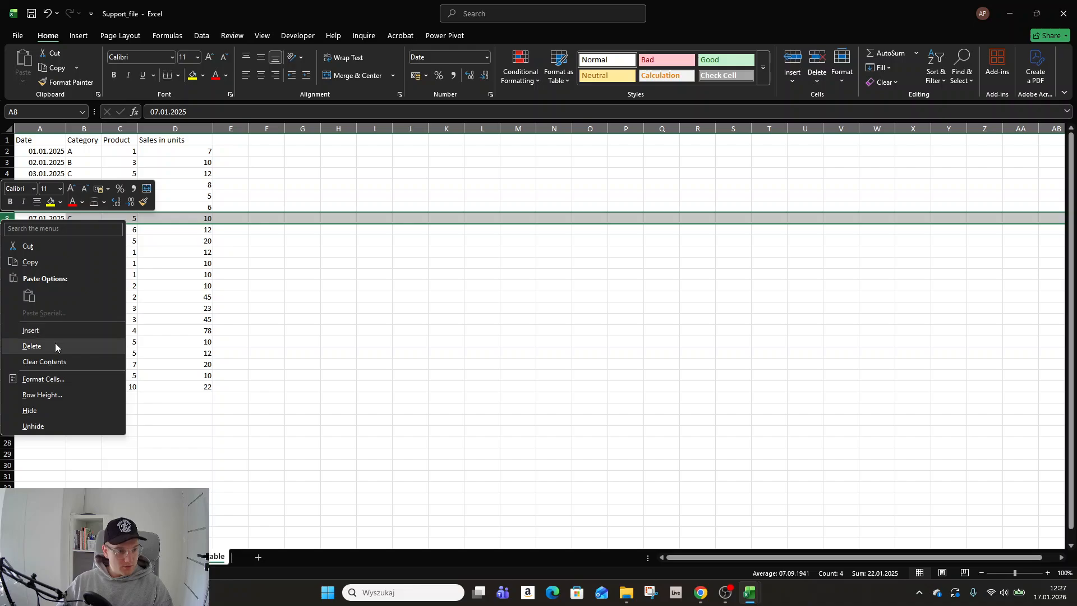
{"action": "left_click", "coordinate": [59, 332]}
{"action": "left_click", "coordinate": [40, 297]}
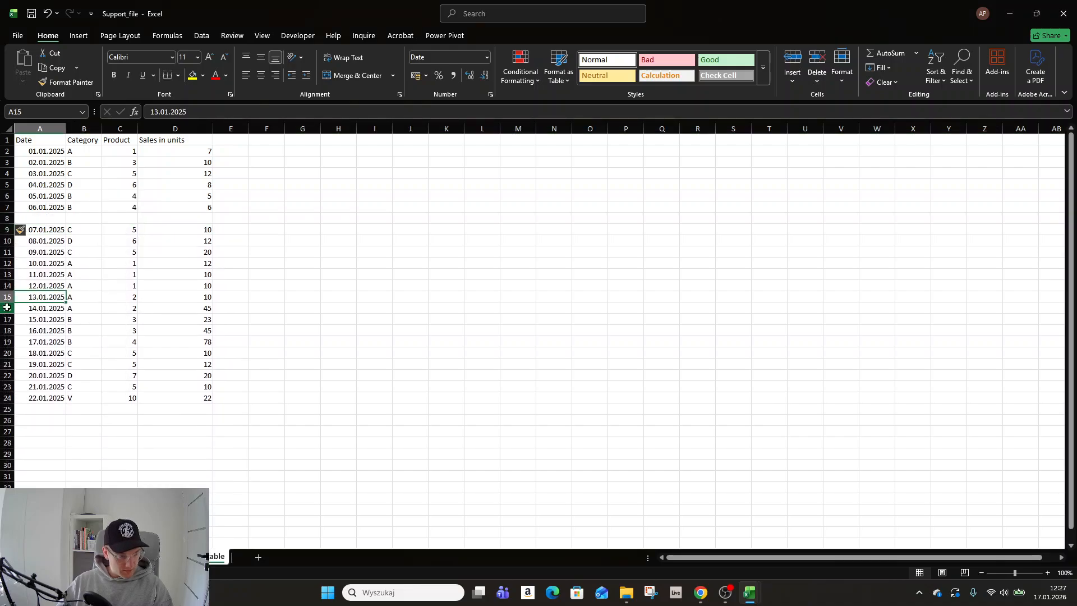
{"action": "left_click", "coordinate": [7, 309]}
{"action": "right_click", "coordinate": [8, 309]}
{"action": "left_click", "coordinate": [96, 413]}
{"action": "left_click", "coordinate": [137, 298]}
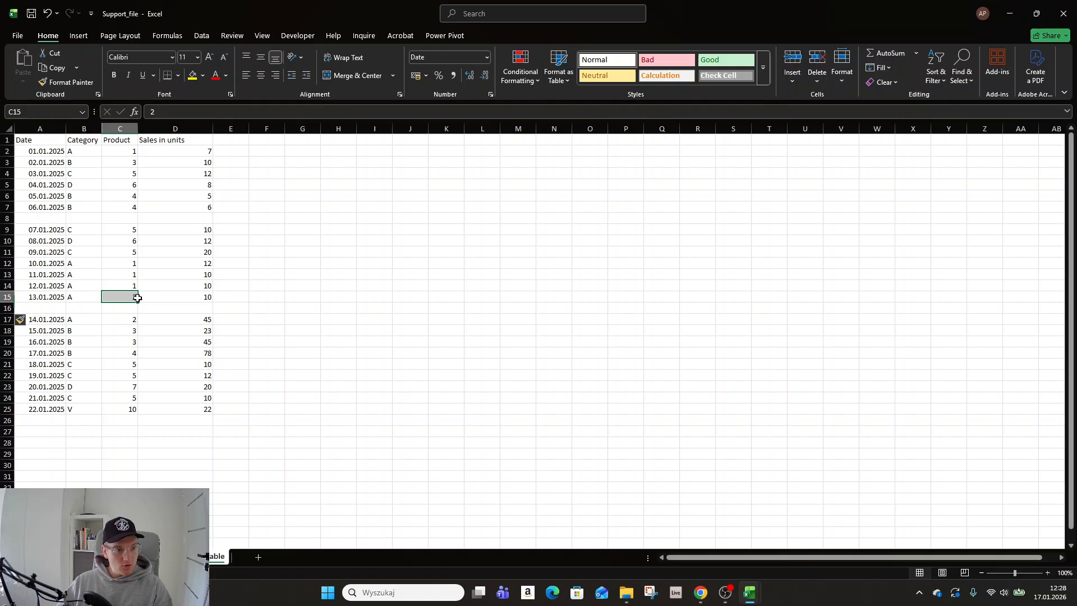
{"action": "left_click", "coordinate": [112, 353]}
{"action": "left_click", "coordinate": [84, 263]}
{"action": "left_click", "coordinate": [45, 141]}
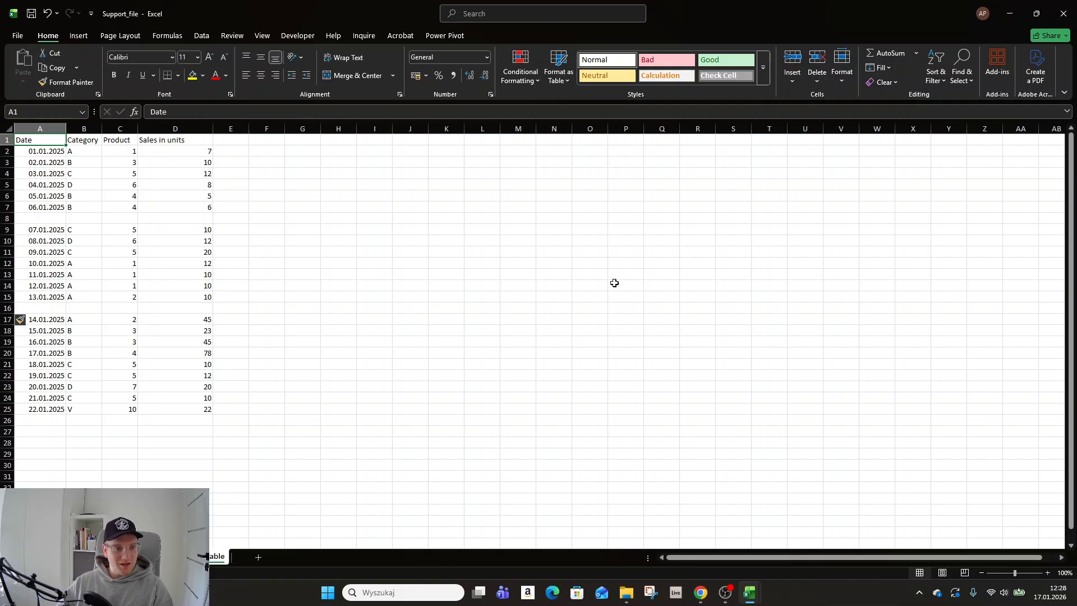
{"action": "left_click", "coordinate": [265, 239]}
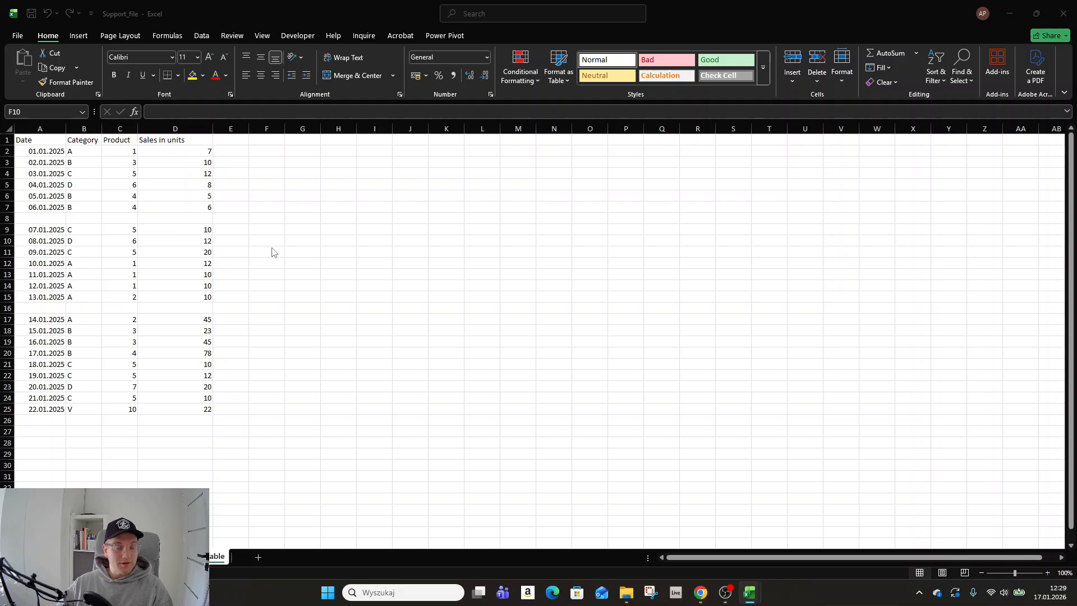
{"action": "left_click", "coordinate": [104, 174]}
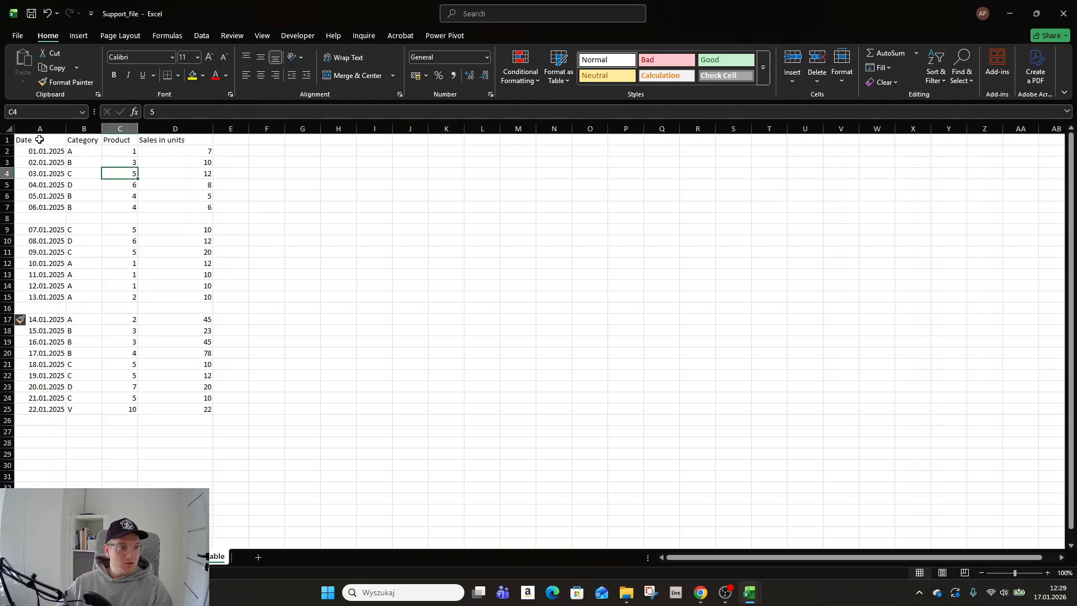
{"action": "left_click_drag", "start_coordinate": [34, 139], "coordinate": [194, 411]}
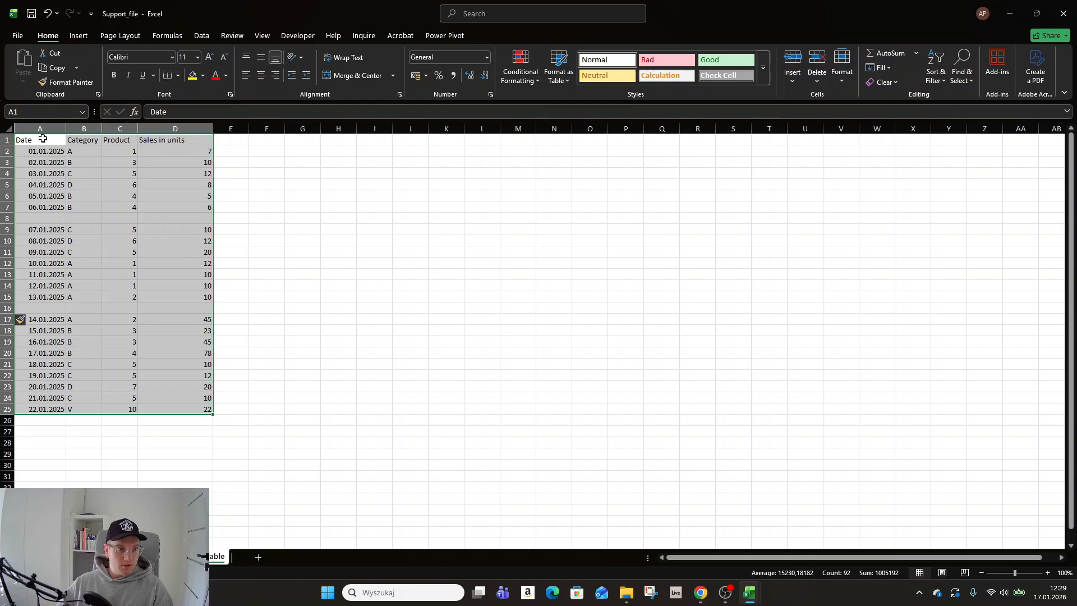
{"action": "left_click_drag", "start_coordinate": [43, 139], "coordinate": [196, 410]}
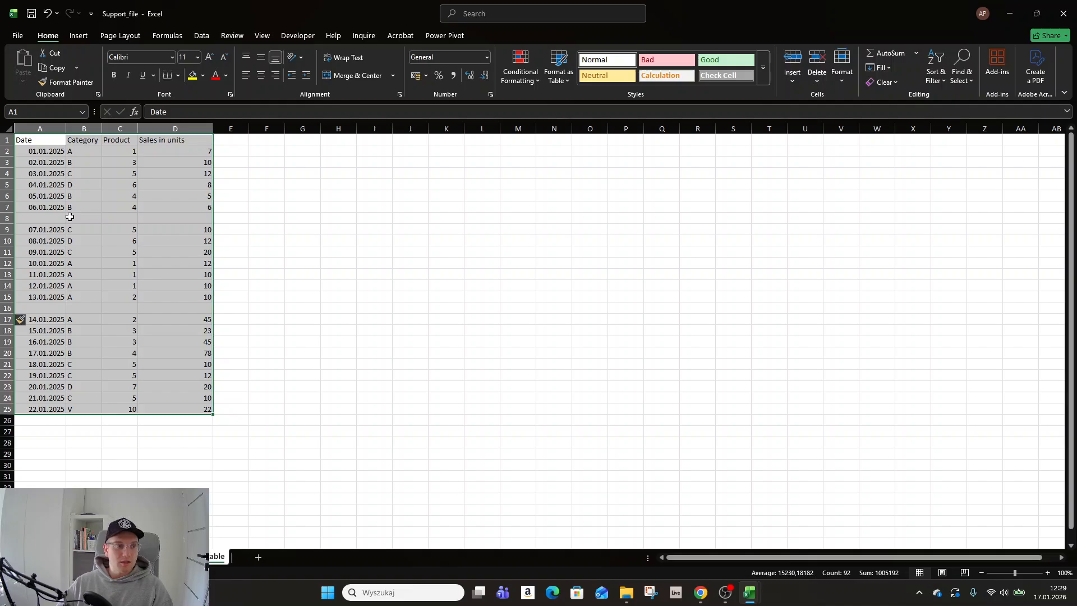
{"action": "left_click_drag", "start_coordinate": [231, 179], "coordinate": [783, 467]}
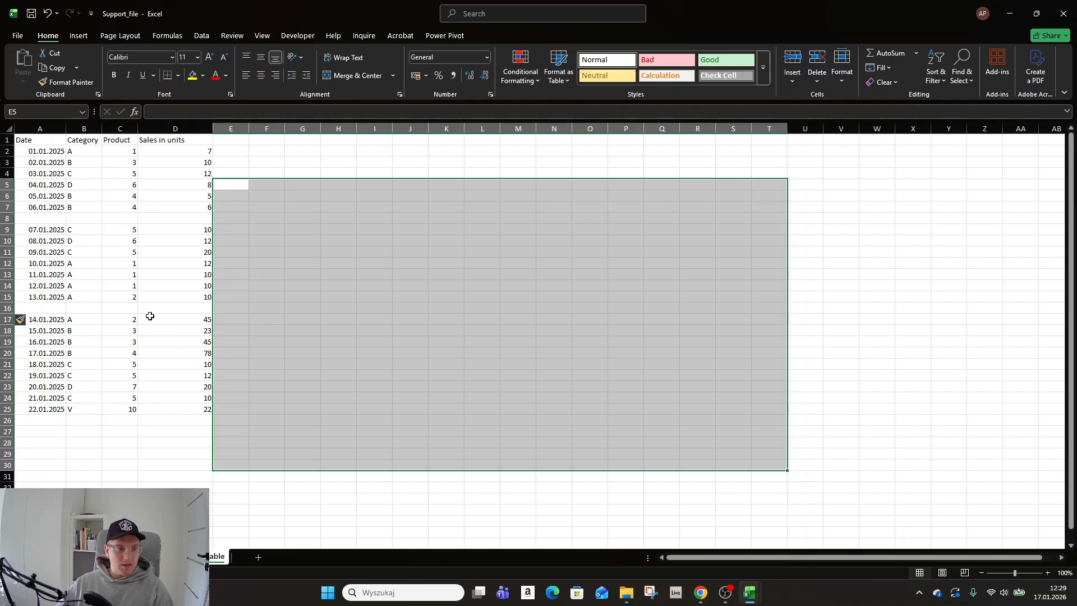
- Apply all borders to the sales table range A1:D25
{"action": "left_click_drag", "start_coordinate": [28, 142], "coordinate": [203, 411]}
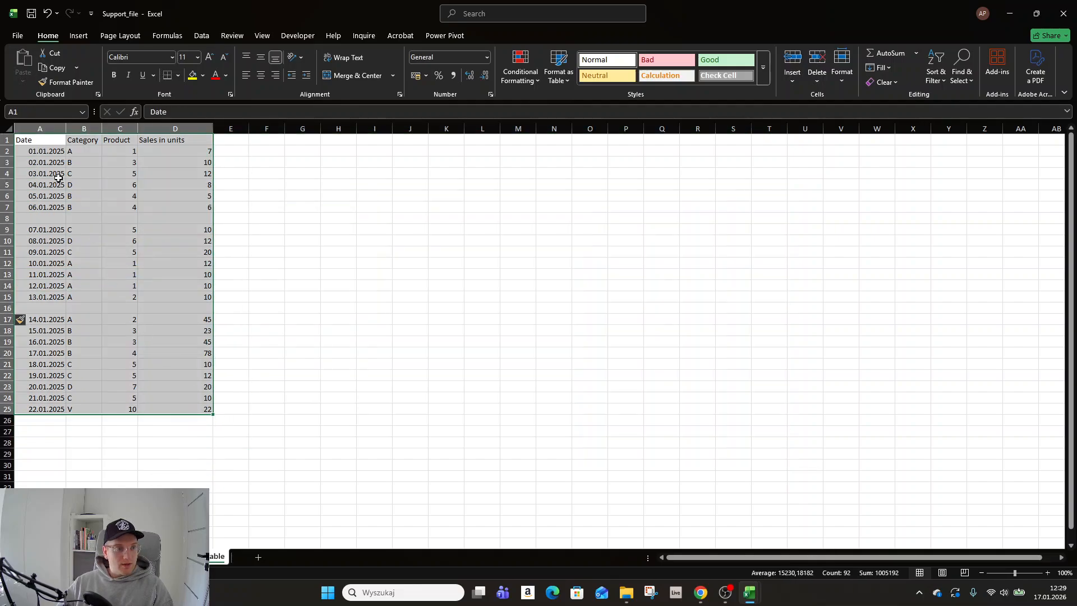
{"action": "left_click", "coordinate": [177, 76]}
{"action": "left_click", "coordinate": [187, 192]}
{"action": "left_click", "coordinate": [298, 261]}
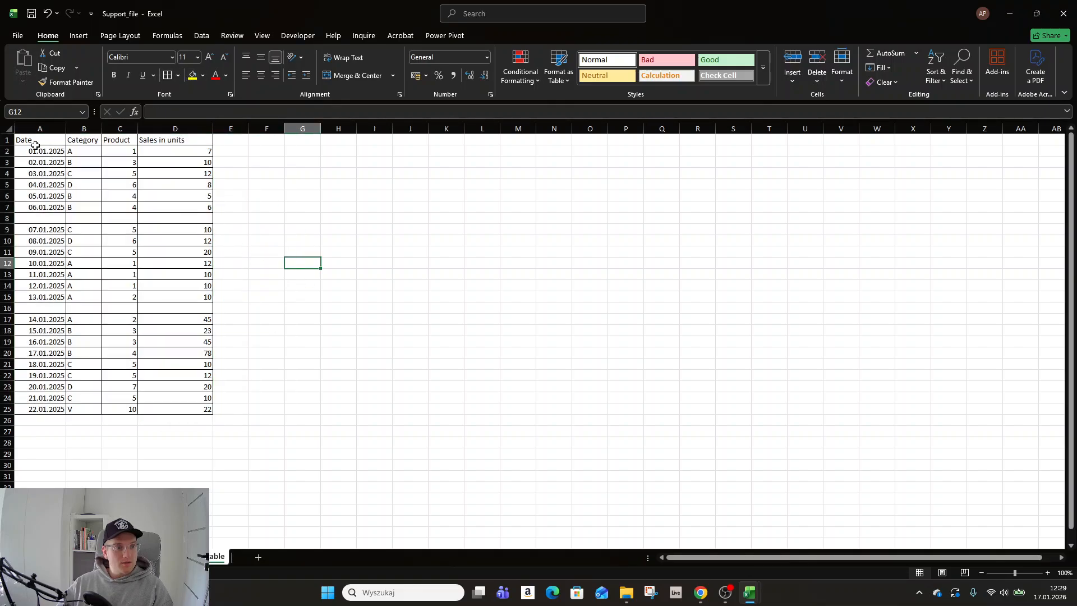
{"action": "left_click_drag", "start_coordinate": [35, 145], "coordinate": [59, 410]}
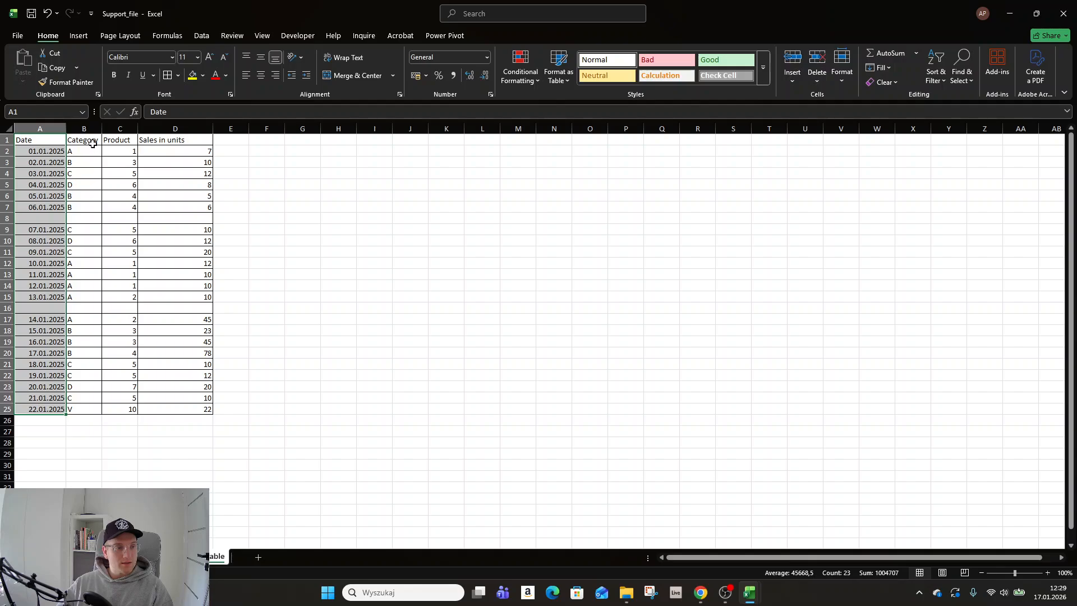
{"action": "left_click_drag", "start_coordinate": [91, 140], "coordinate": [99, 414]}
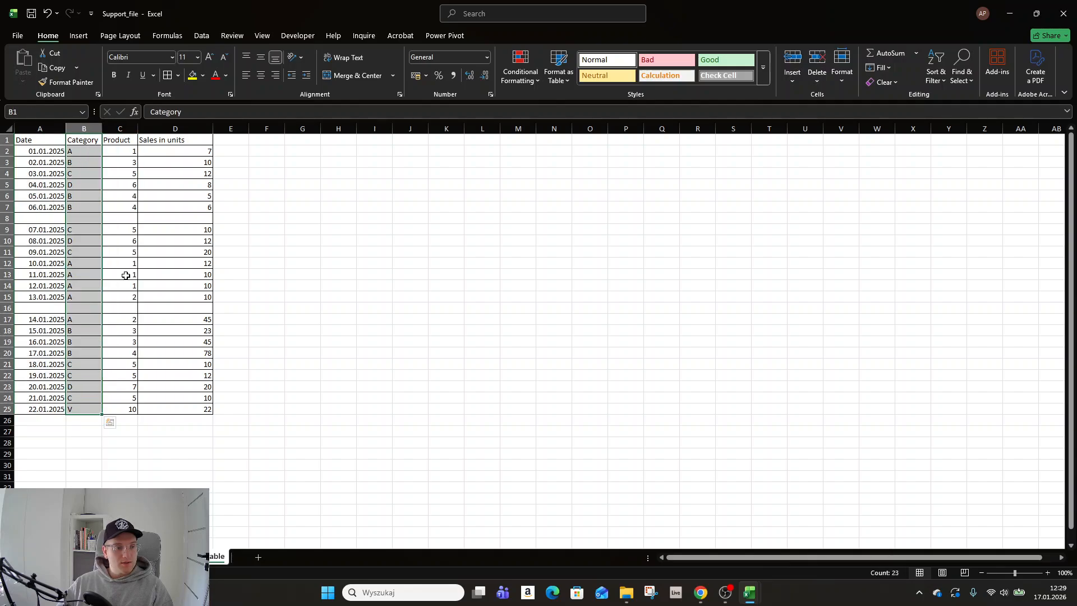
{"action": "left_click_drag", "start_coordinate": [123, 142], "coordinate": [130, 410]}
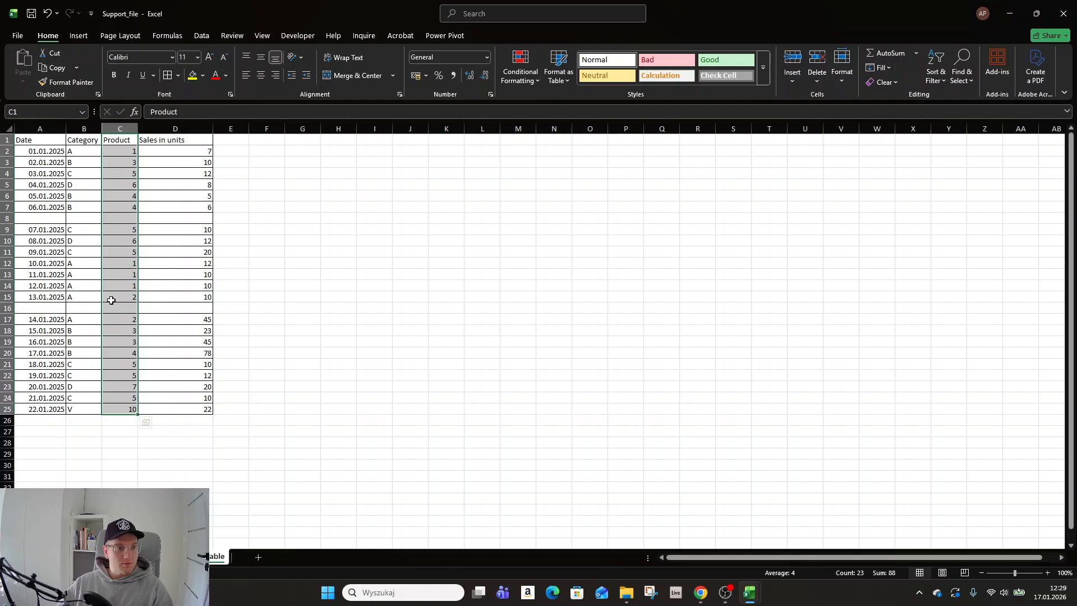
{"action": "left_click", "coordinate": [41, 153]}
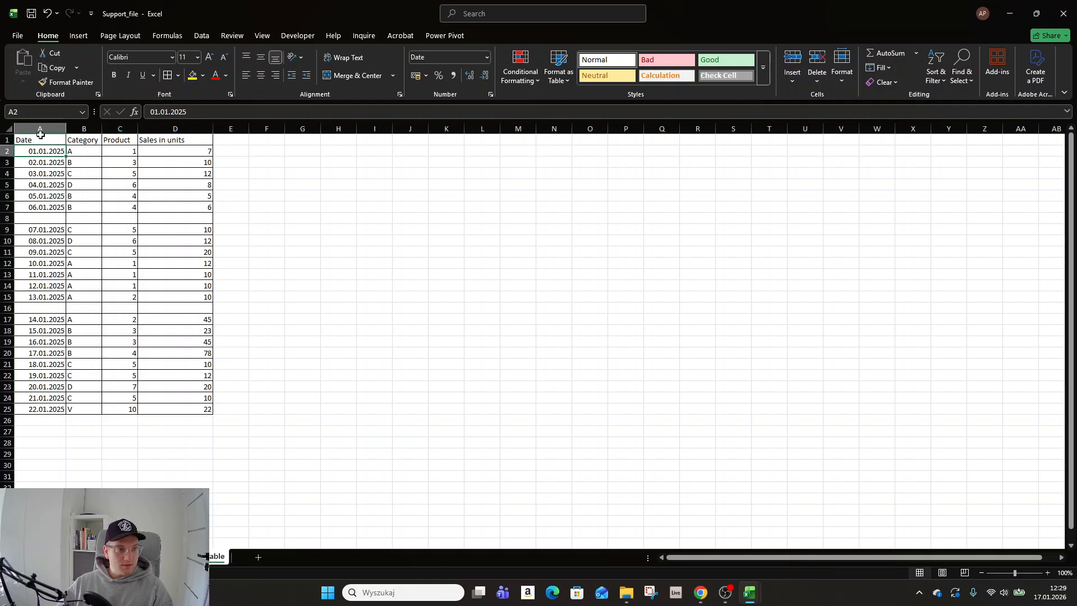
- Select the sales table range A1:D25 and undo the borders applied to it
{"action": "left_click_drag", "start_coordinate": [40, 141], "coordinate": [190, 408]}
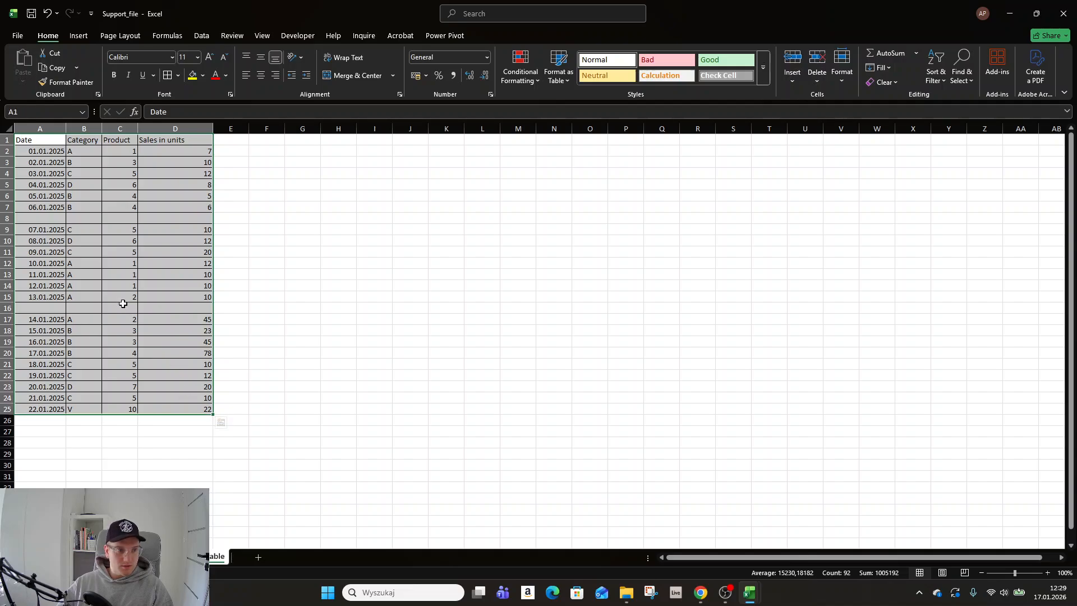
{"action": "left_click_drag", "start_coordinate": [46, 141], "coordinate": [197, 410]}
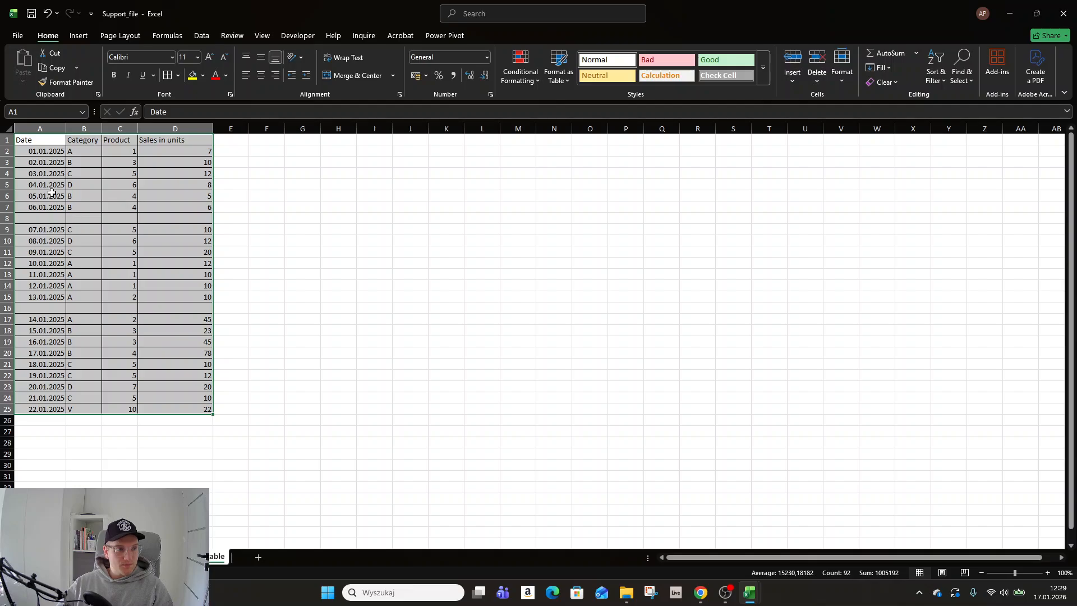
{"action": "left_click", "coordinate": [46, 16]}
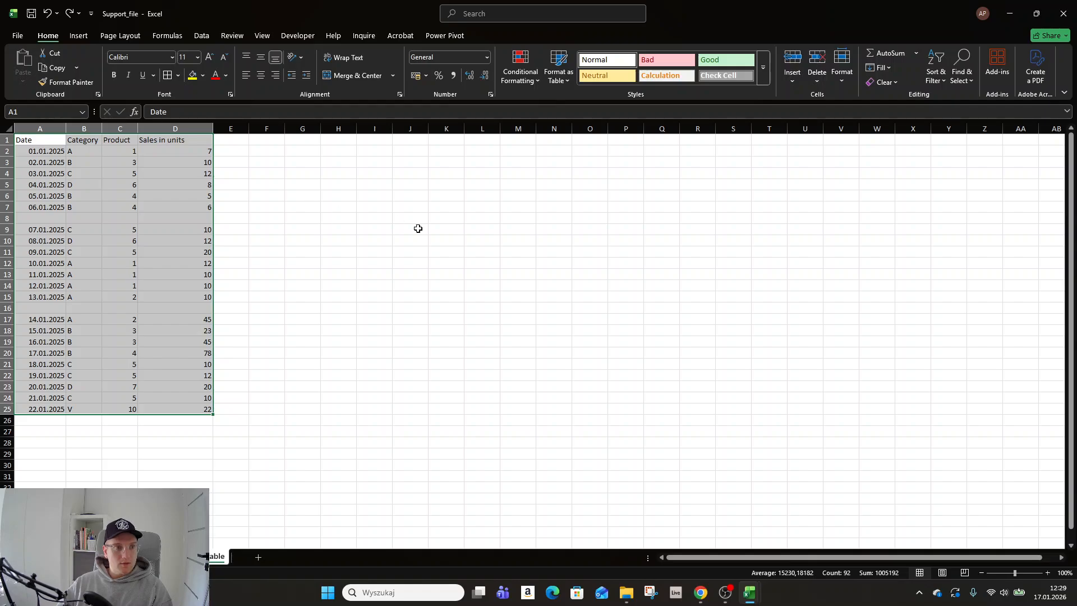
- Convert the sales range A1:D25 into a table with headers and select cell A1
{"action": "key", "text": "ctrl+t"}
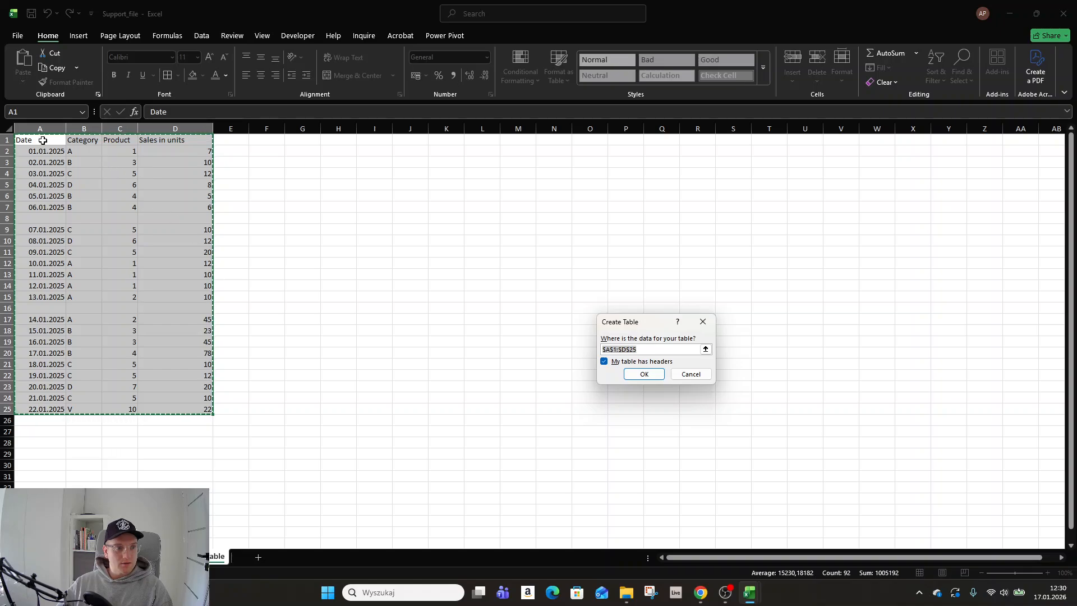
{"action": "left_click", "coordinate": [645, 375]}
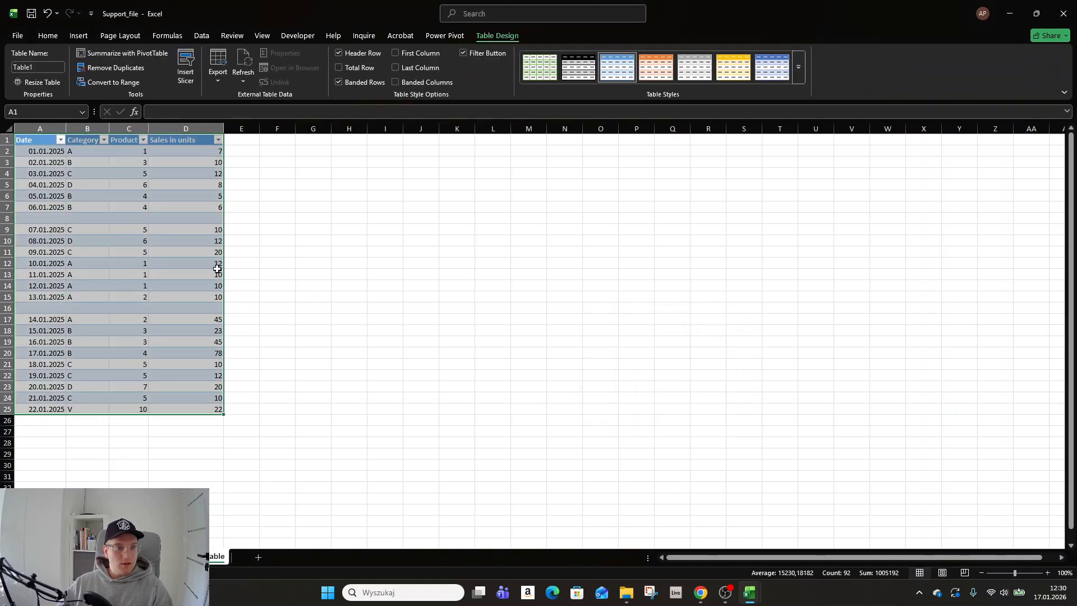
{"action": "left_click", "coordinate": [45, 140]}
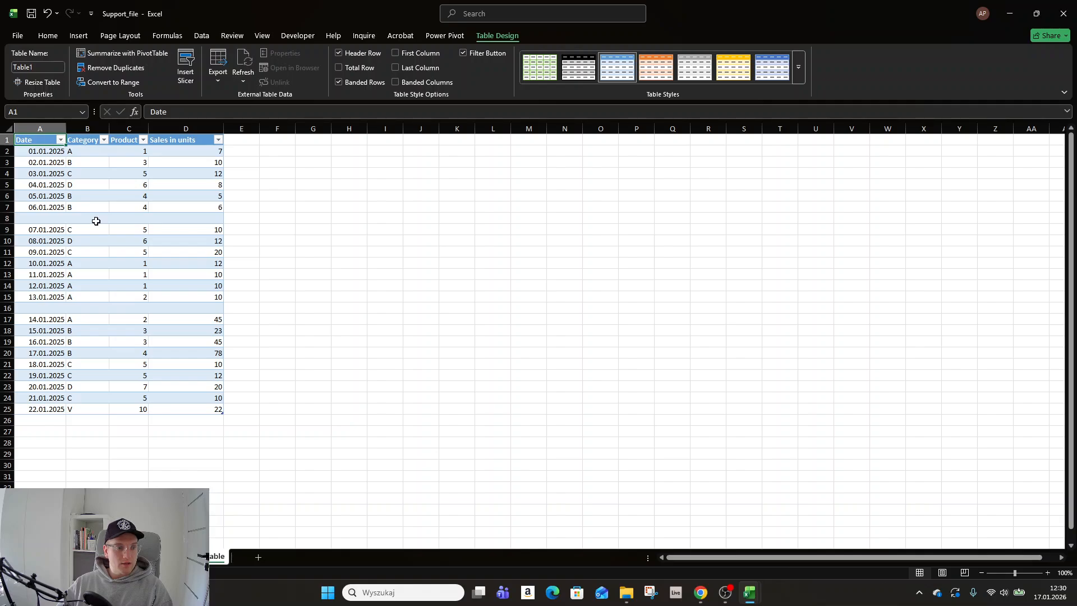
- Rename the new table as My_tbl
{"action": "left_click_drag", "start_coordinate": [52, 68], "coordinate": [8, 70]}
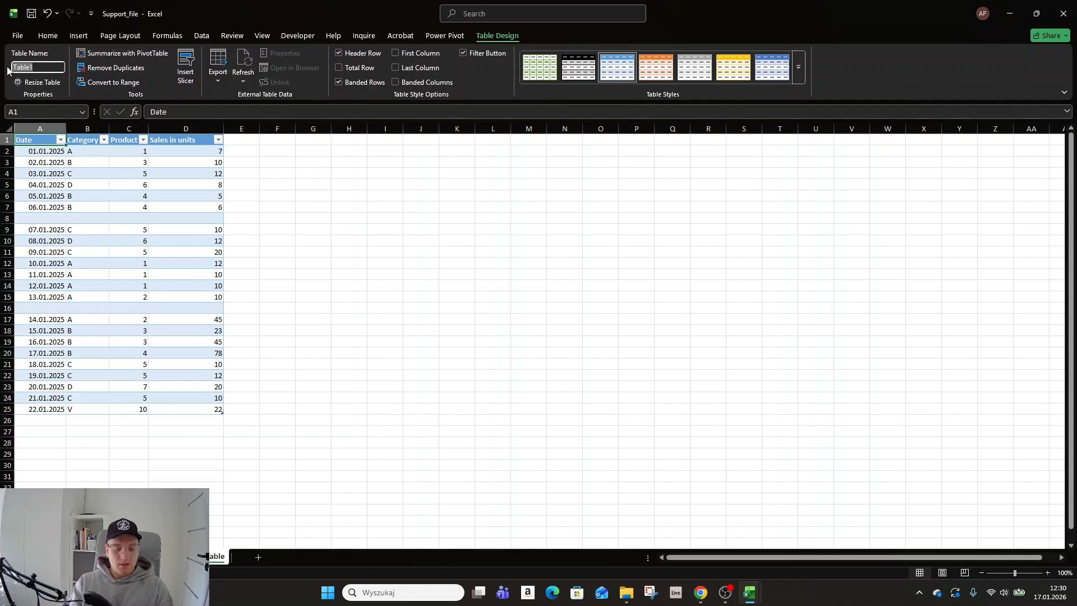
{"action": "type", "text": "M"}
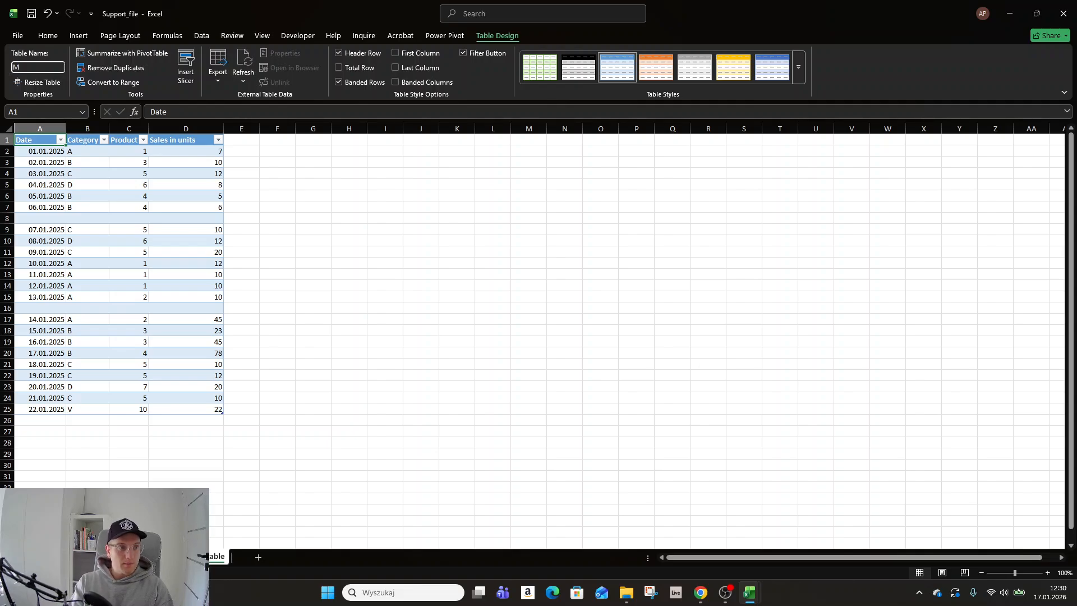
{"action": "type", "text": "y_"}
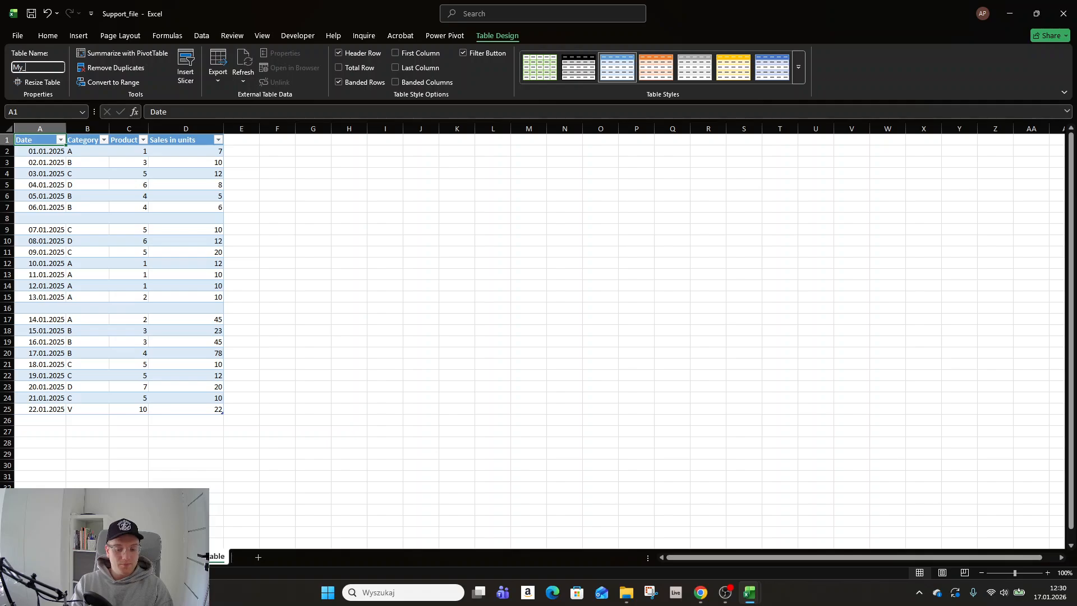
{"action": "type", "text": "tbl"}
{"action": "key", "text": "Tab"}
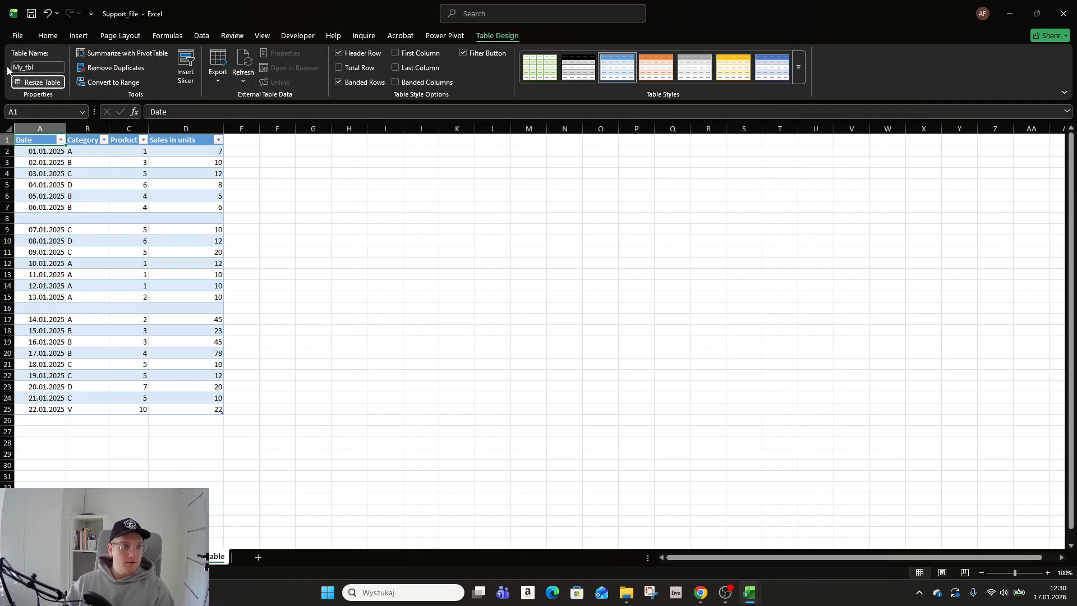
- Examine the table's design options, its header cells and the blank rows kept within the table
{"action": "left_click", "coordinate": [232, 396]}
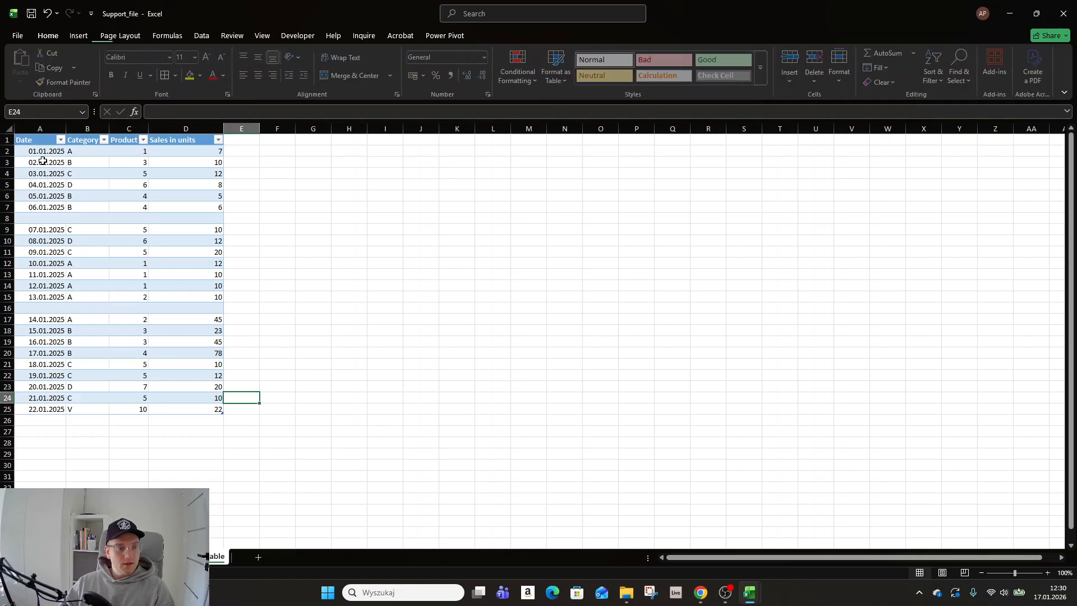
{"action": "left_click", "coordinate": [185, 218]}
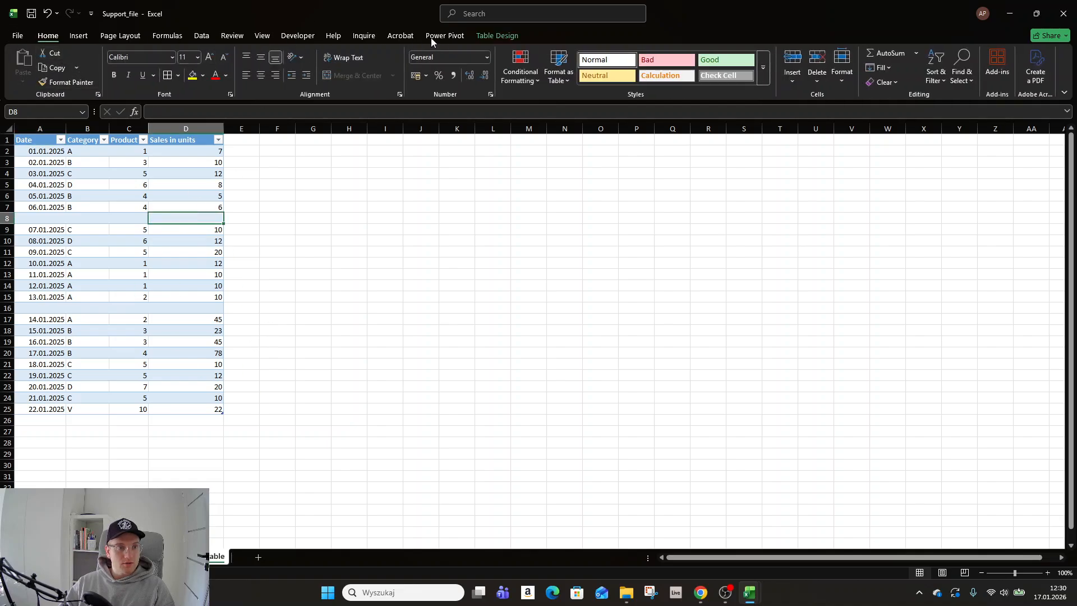
{"action": "left_click", "coordinate": [490, 35]}
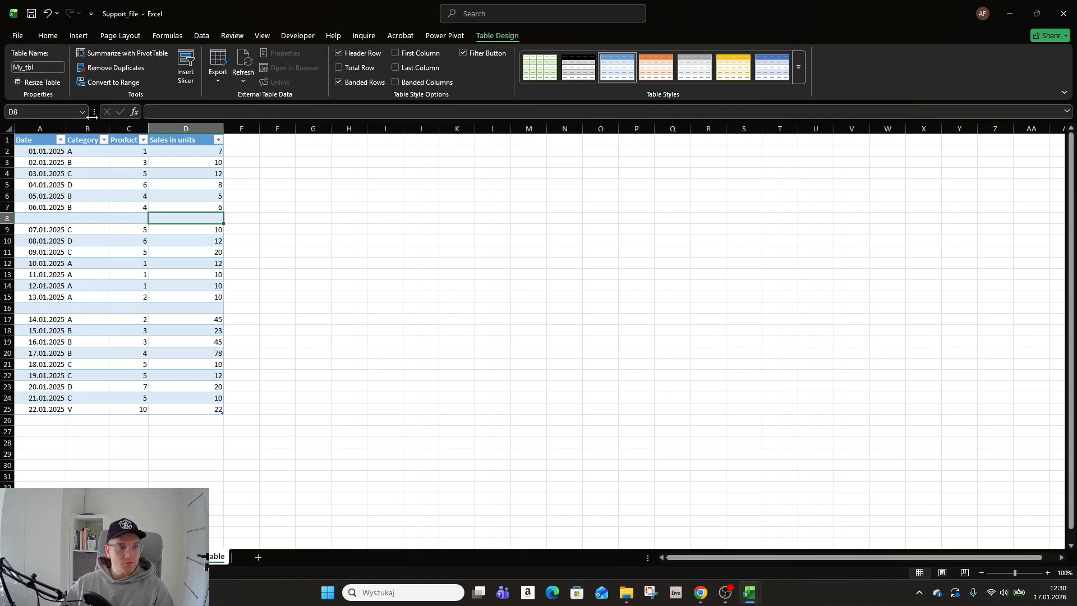
{"action": "left_click", "coordinate": [22, 141]}
{"action": "left_click_drag", "start_coordinate": [191, 177], "coordinate": [185, 185]}
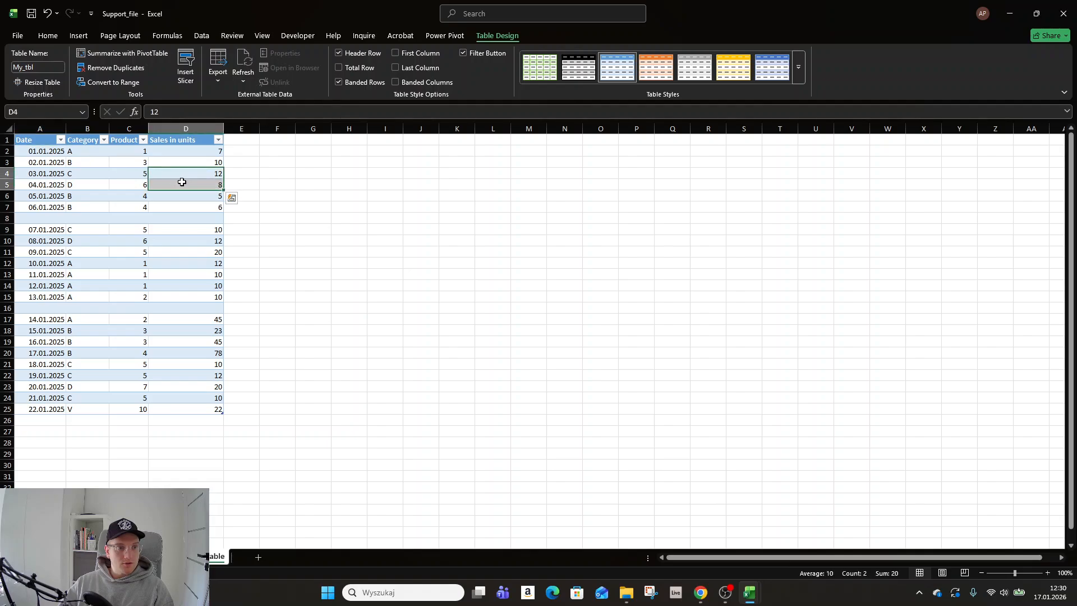
{"action": "left_click", "coordinate": [189, 141]}
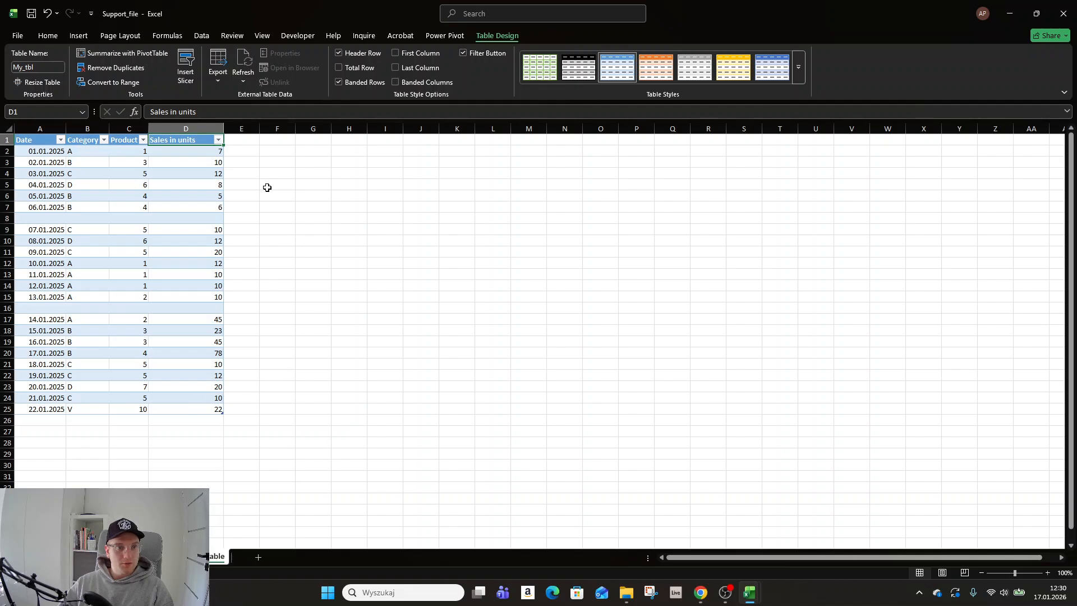
{"action": "left_click", "coordinate": [17, 308]}
{"action": "left_click", "coordinate": [128, 196]}
{"action": "left_click", "coordinate": [127, 308]}
{"action": "left_click", "coordinate": [127, 394]}
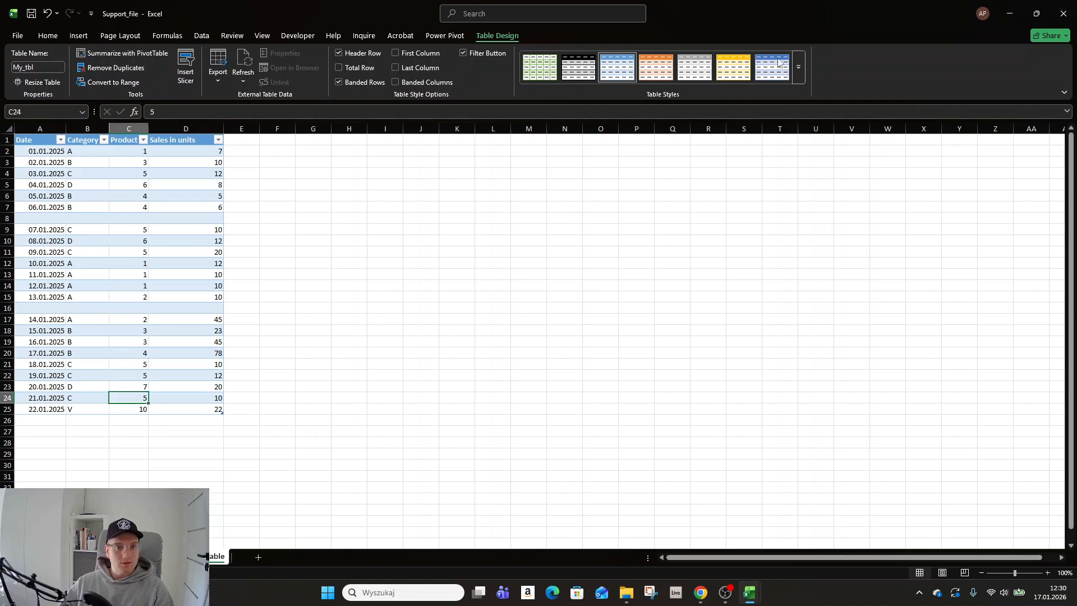
- Apply a blue table style with two-tone blue banded rows and white cell lines to My_tbl
{"action": "left_click", "coordinate": [800, 72]}
{"action": "left_click", "coordinate": [740, 289]}
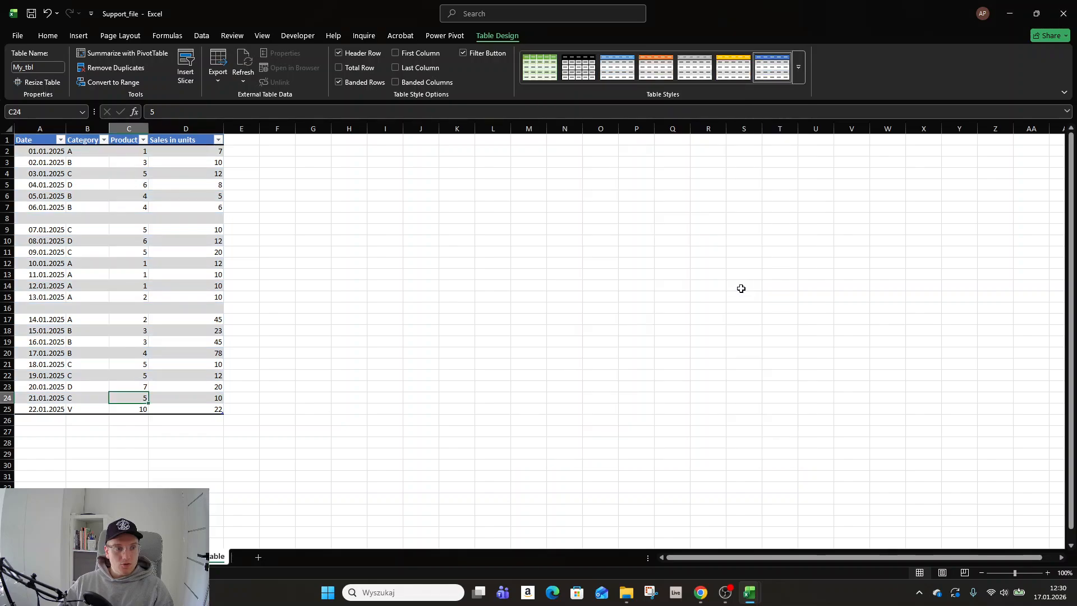
{"action": "left_click", "coordinate": [800, 68]}
{"action": "left_click", "coordinate": [733, 283]}
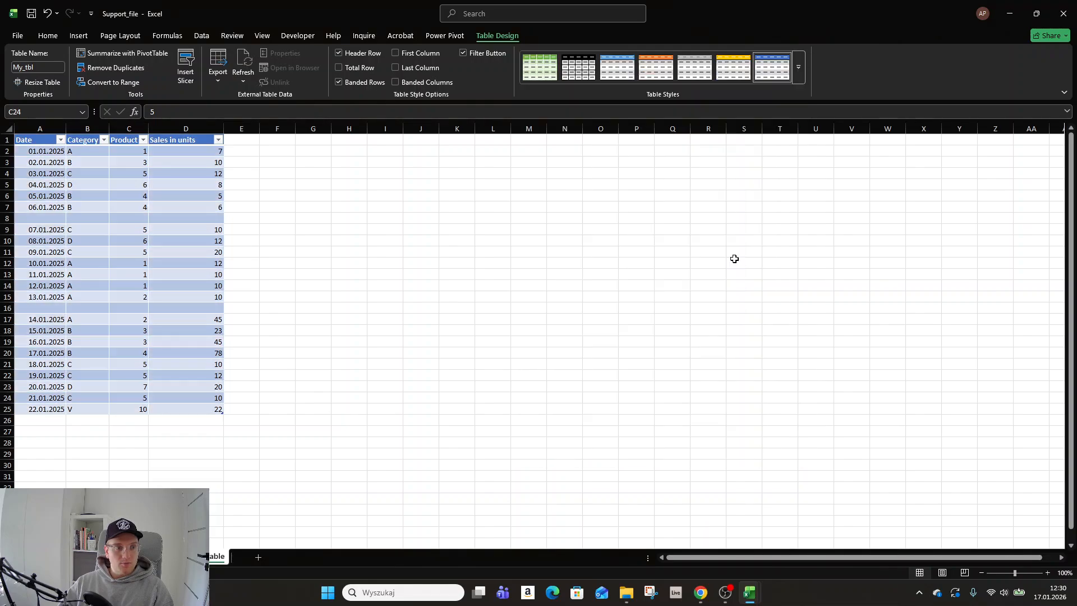
- Try the Total Row and First Column options on the table and switch each one back off
{"action": "left_click", "coordinate": [195, 140]}
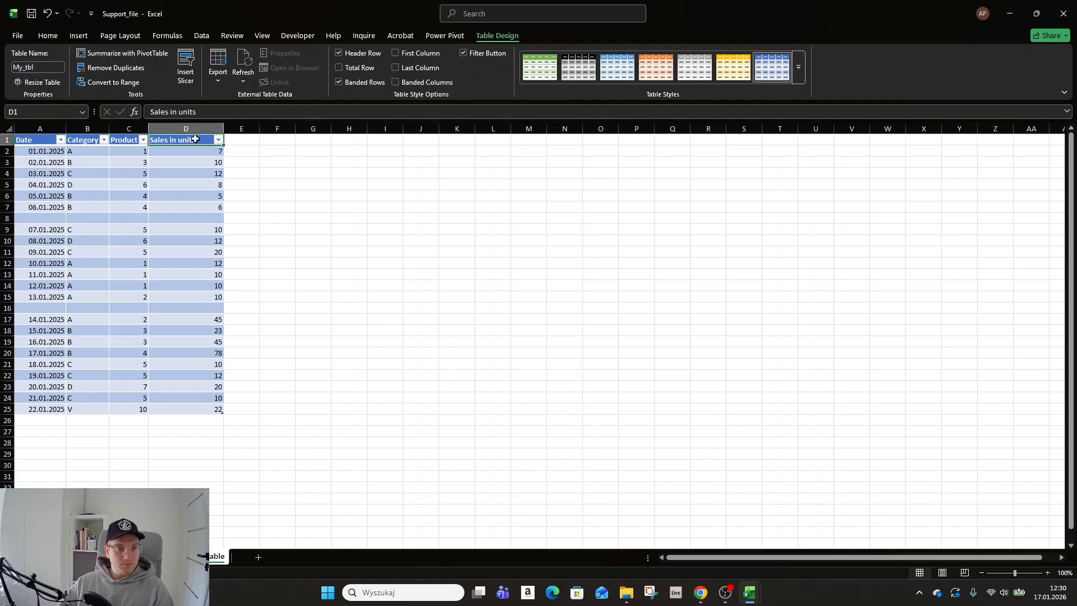
{"action": "left_click", "coordinate": [339, 67]}
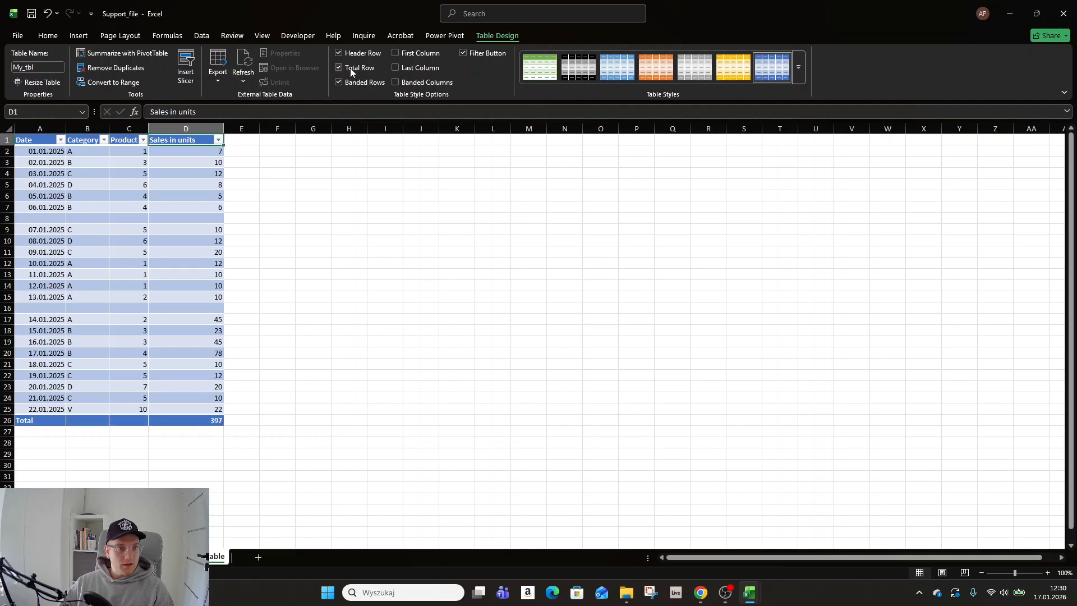
{"action": "left_click", "coordinate": [351, 69]}
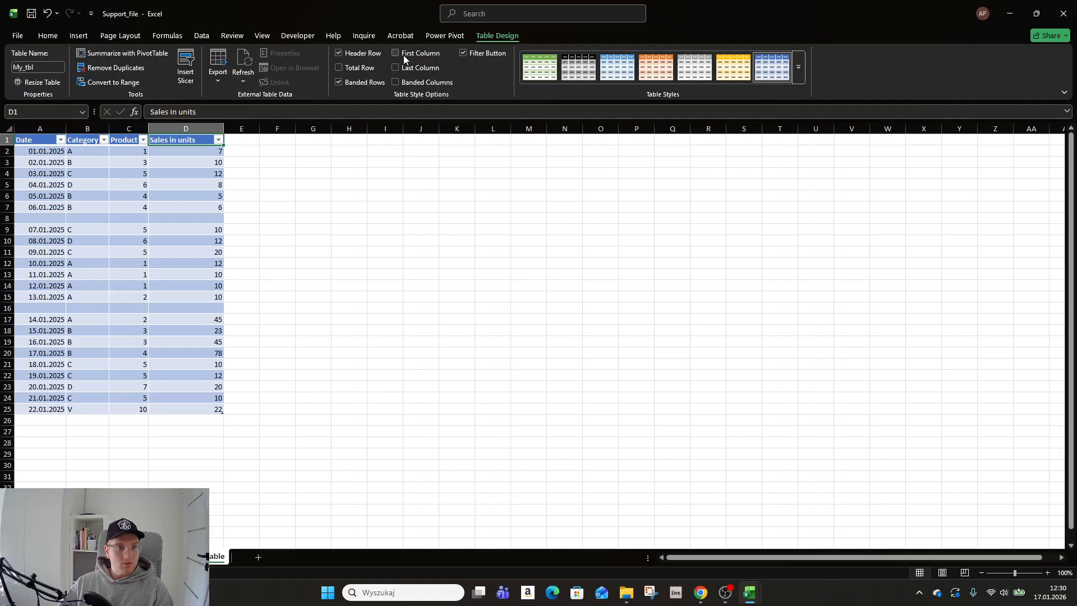
{"action": "left_click", "coordinate": [403, 55]}
{"action": "left_click", "coordinate": [396, 53]}
{"action": "left_click", "coordinate": [174, 176]}
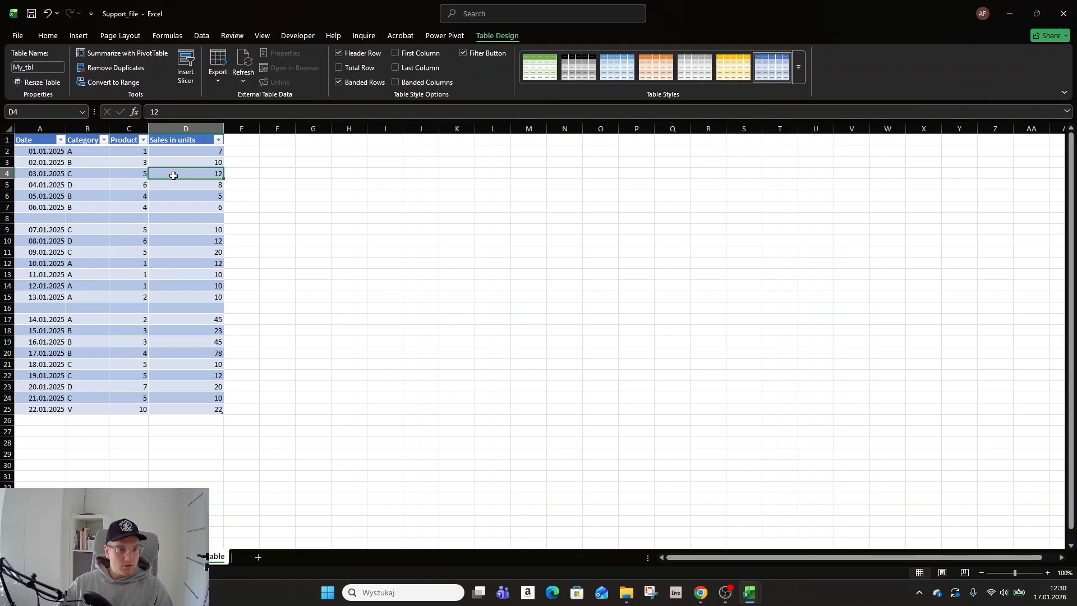
- Add a total row to the table and try Average and Max as the Sales in units summary
{"action": "key", "text": "ctrl+shift+t"}
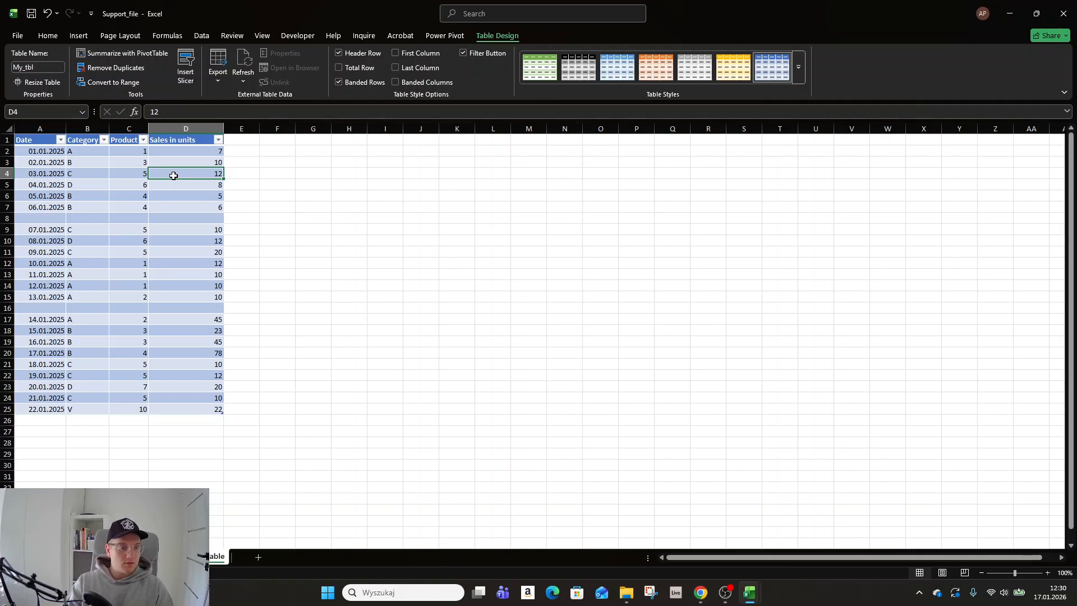
{"action": "right_click", "coordinate": [173, 176]}
{"action": "key", "text": "Escape"}
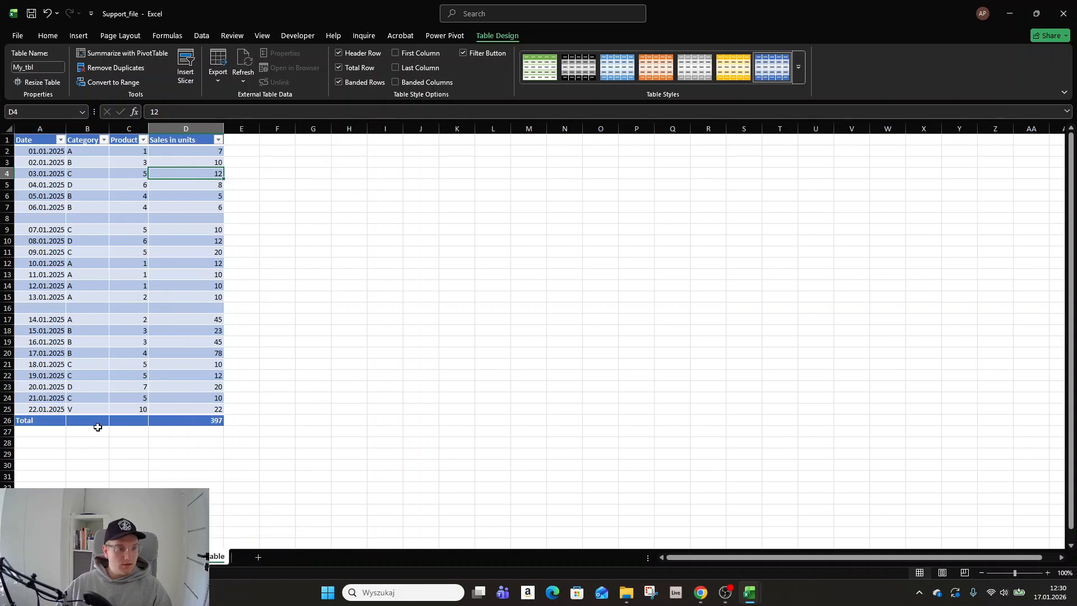
{"action": "left_click", "coordinate": [199, 420]}
{"action": "left_click", "coordinate": [229, 421]}
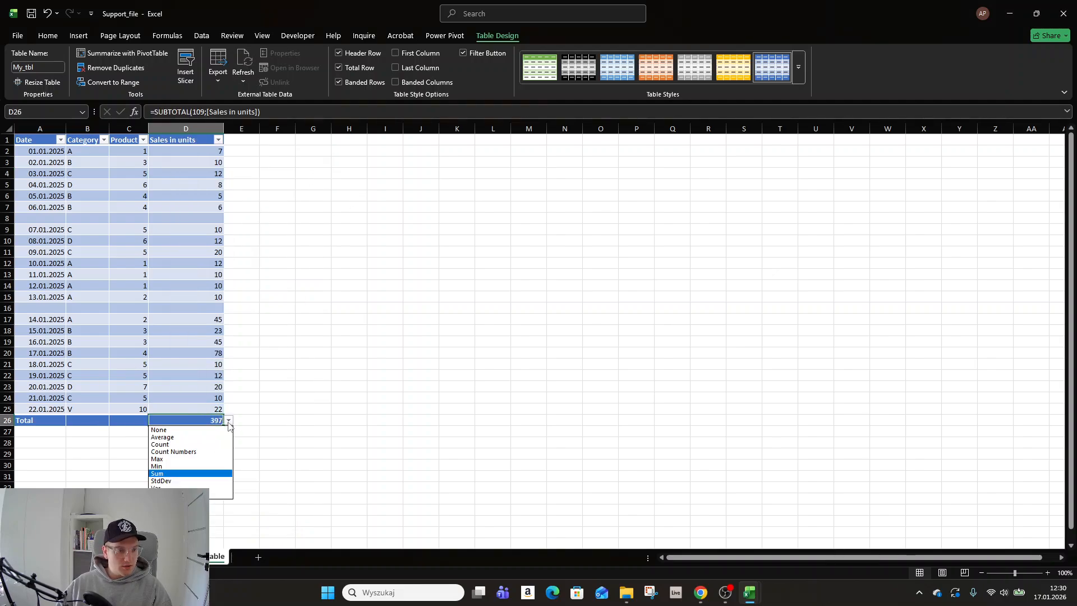
{"action": "left_click", "coordinate": [197, 438]}
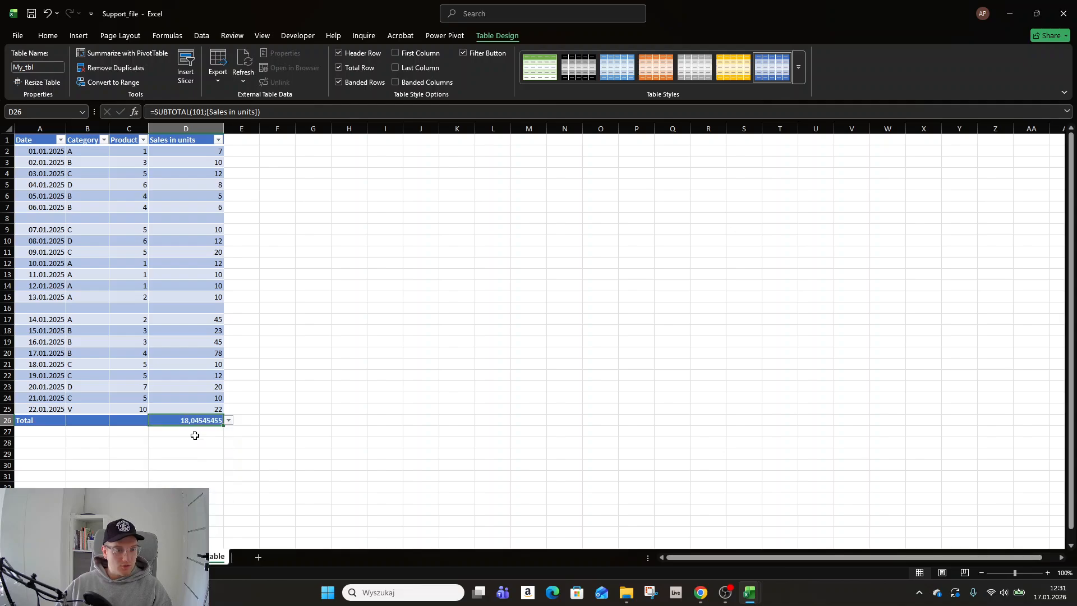
{"action": "left_click", "coordinate": [230, 421]}
{"action": "left_click", "coordinate": [182, 460]}
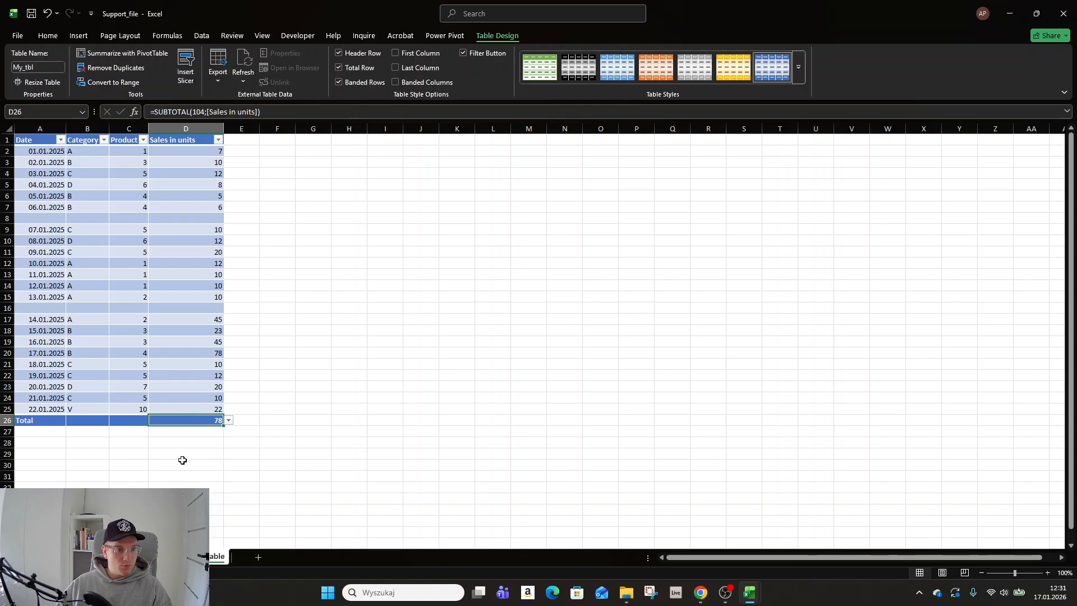
- Try the Var summary in the total row's Product column and reset it to None
{"action": "left_click", "coordinate": [137, 420]}
{"action": "left_click", "coordinate": [153, 421]}
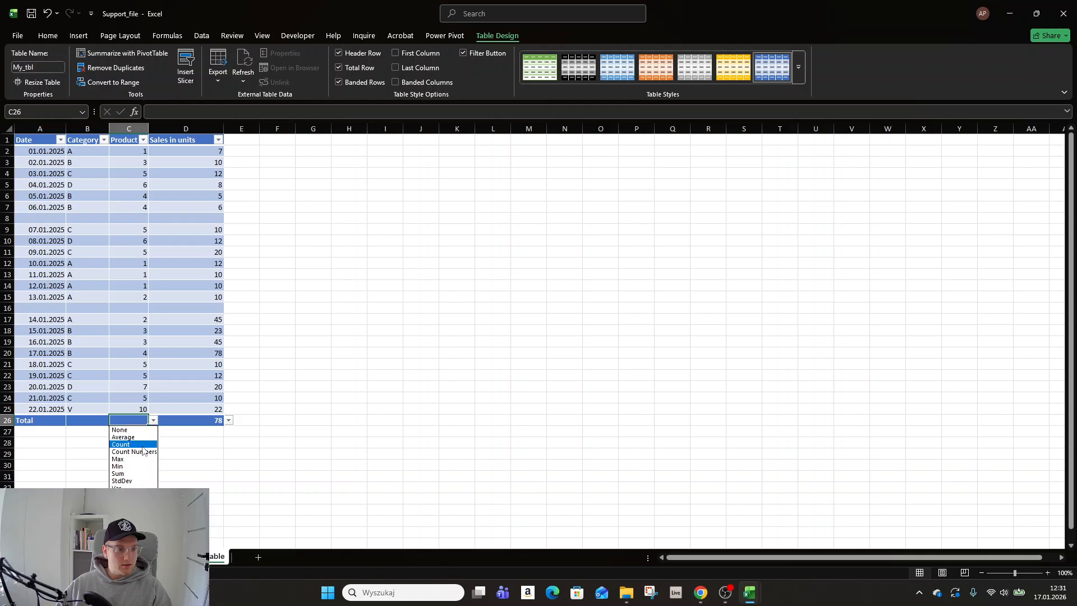
{"action": "left_click", "coordinate": [118, 487]}
{"action": "left_click", "coordinate": [153, 421]}
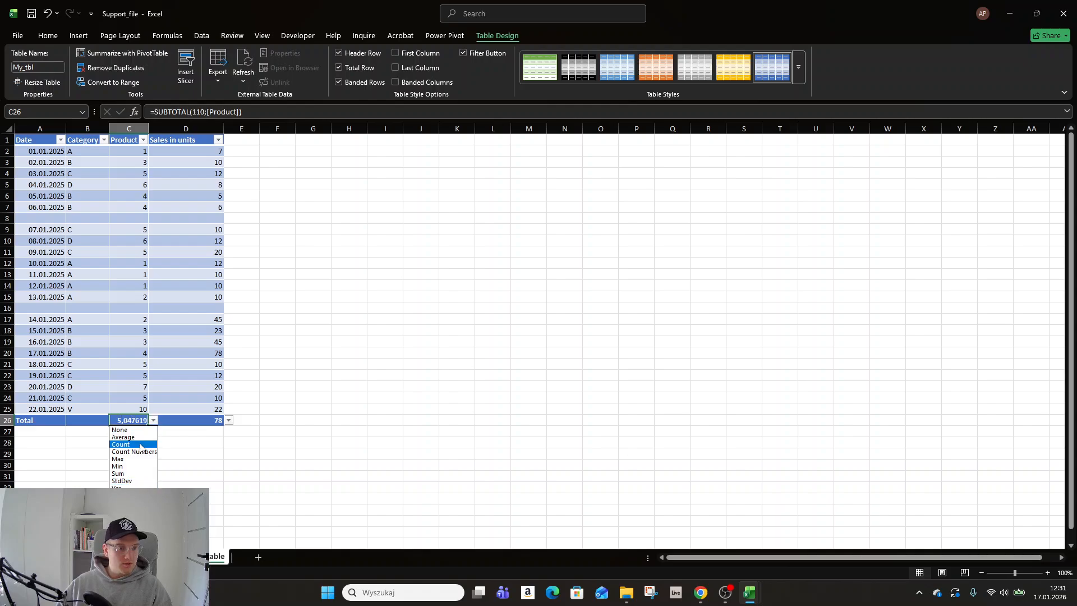
{"action": "left_click", "coordinate": [78, 418]}
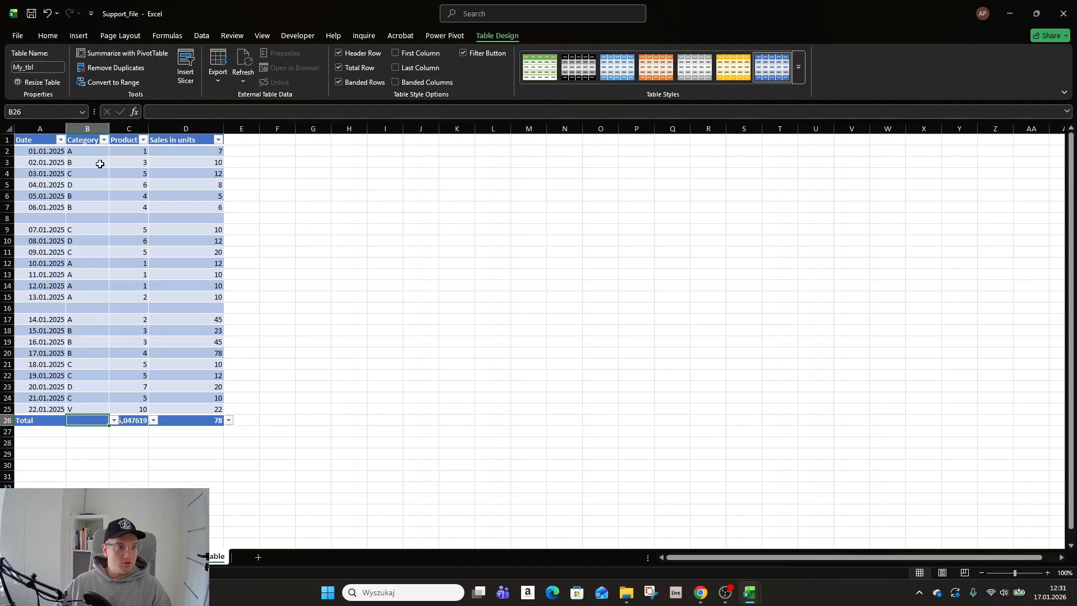
{"action": "left_click", "coordinate": [152, 420]}
{"action": "left_click", "coordinate": [143, 422]}
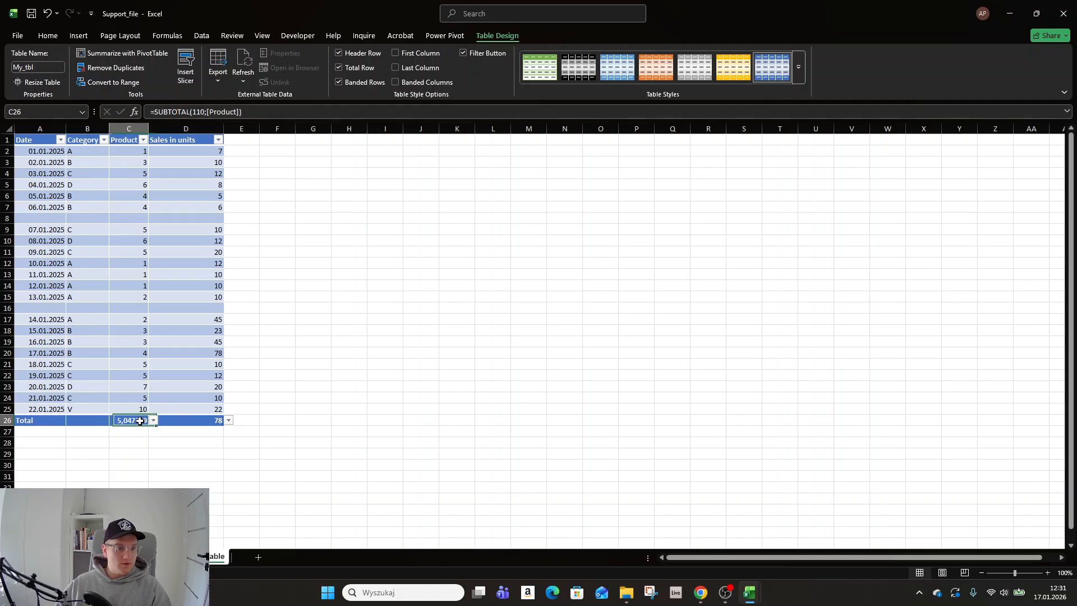
{"action": "left_click", "coordinate": [153, 420]}
{"action": "left_click", "coordinate": [155, 430]}
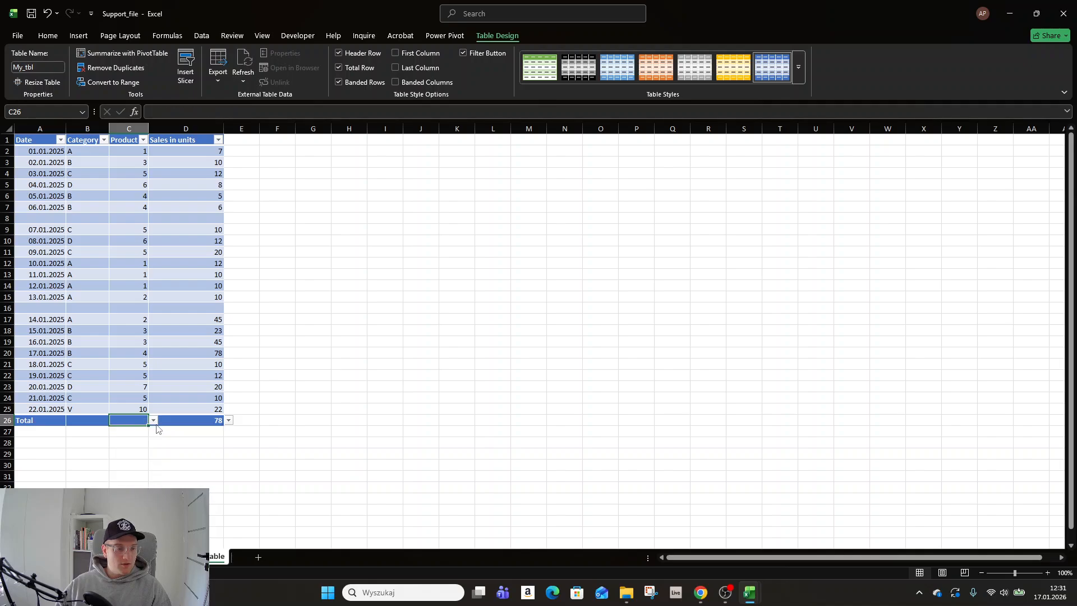
- Remove the total row from the sales table
{"action": "left_click", "coordinate": [229, 422]}
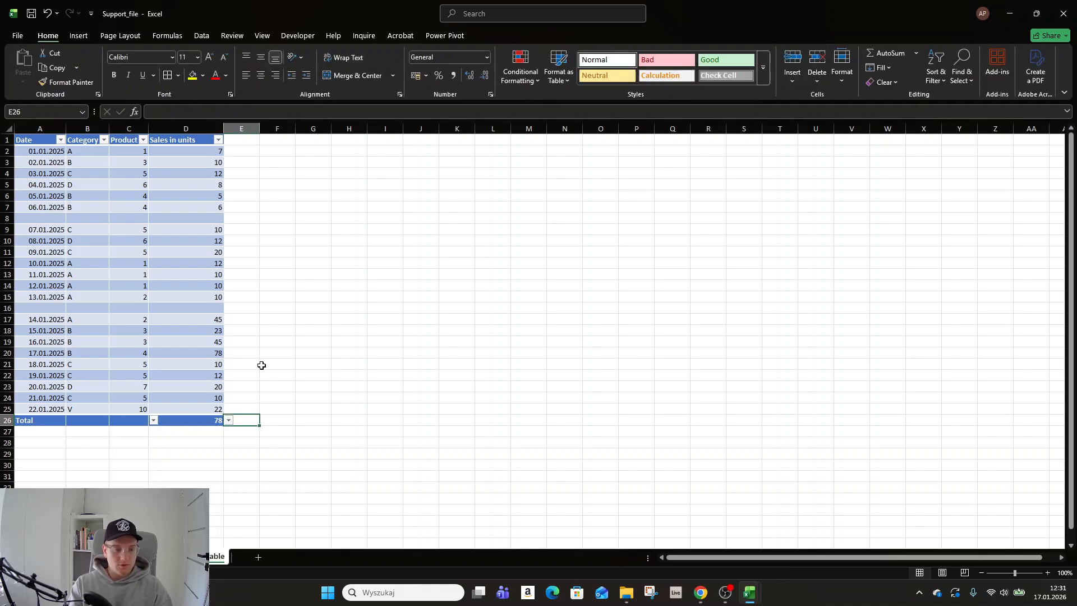
{"action": "left_click", "coordinate": [197, 362]}
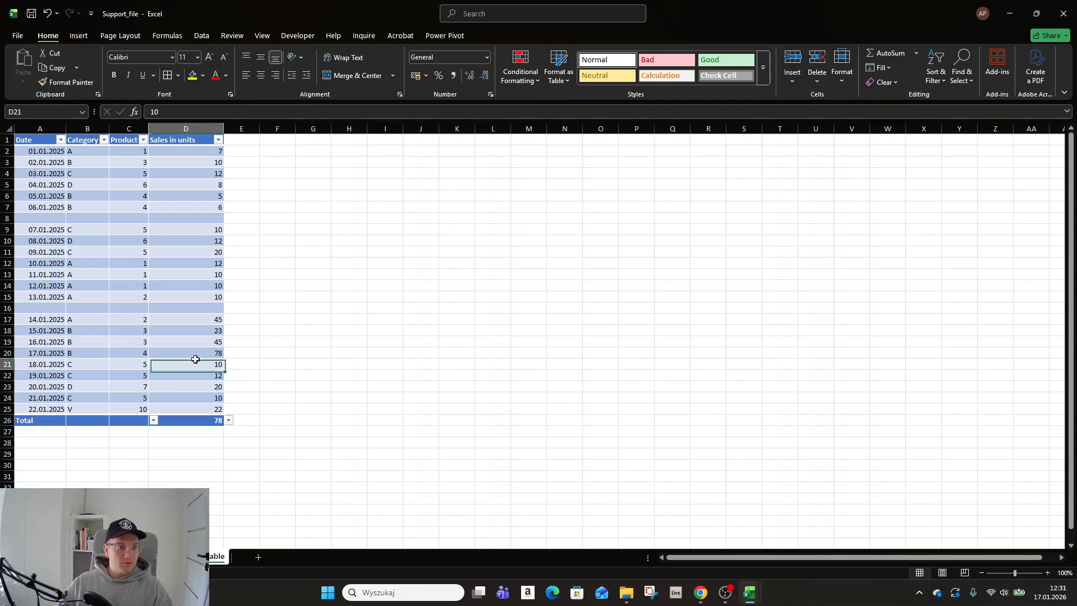
{"action": "key", "text": "ctrl+shift+t"}
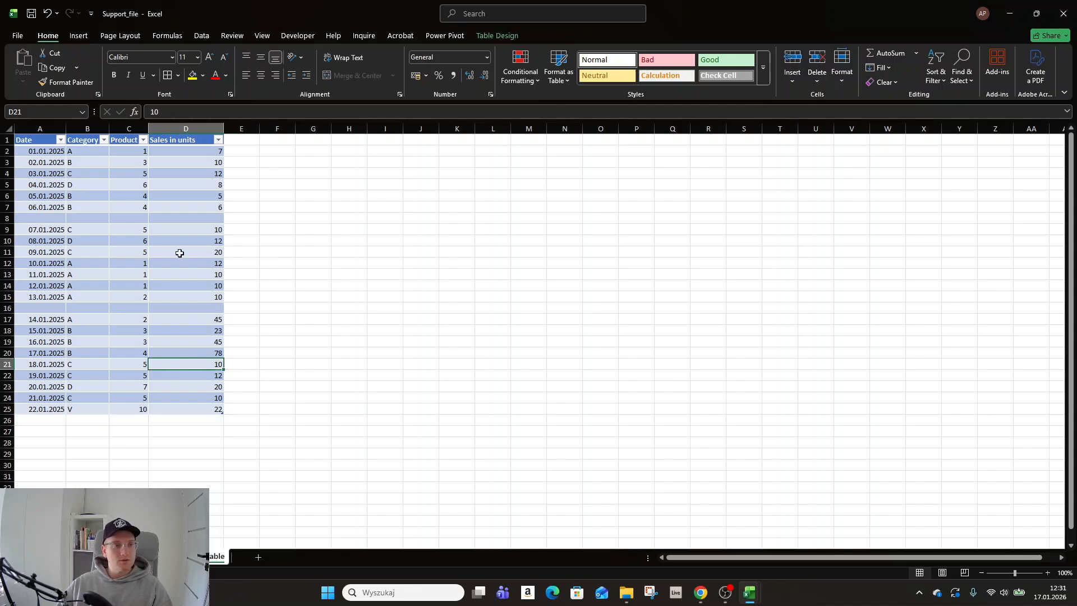
- Extend the table with a new column by entering the header "Sales in value" in E1
{"action": "left_click", "coordinate": [217, 169]}
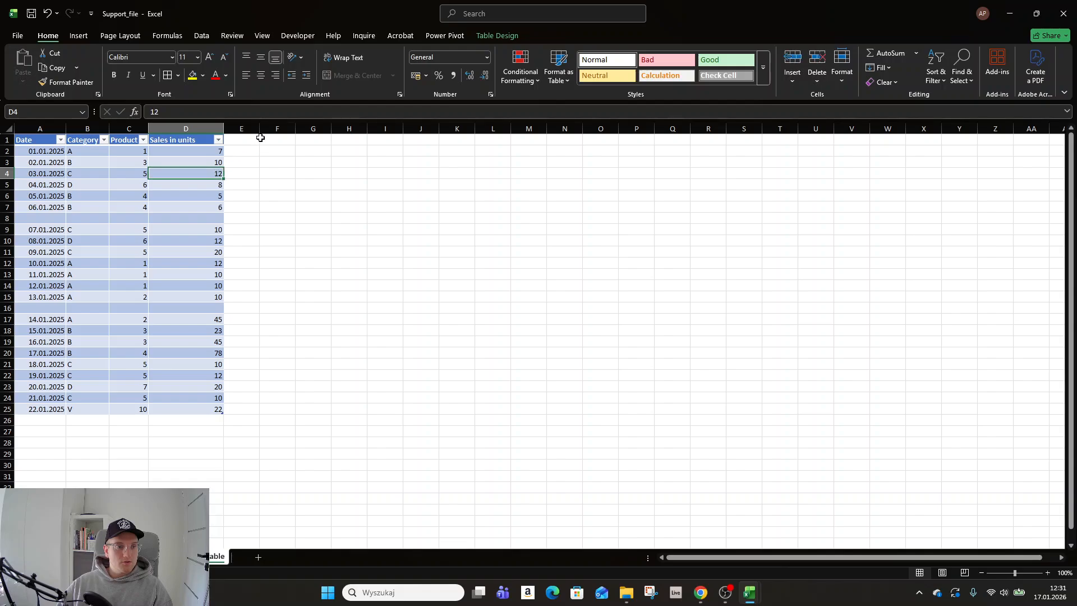
{"action": "left_click", "coordinate": [254, 139]}
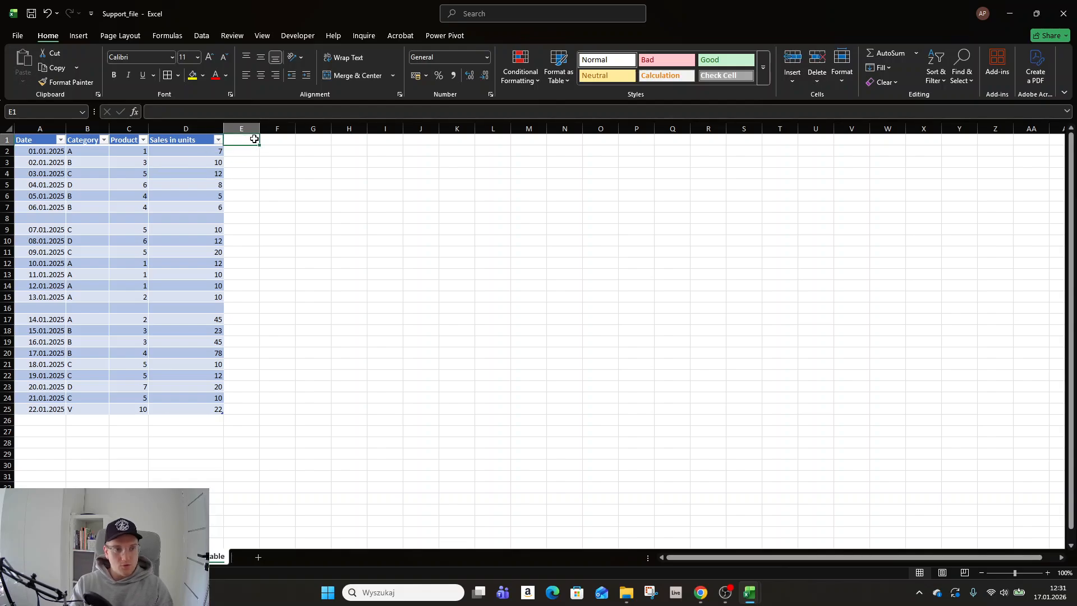
{"action": "type", "text": "Sales in v"}
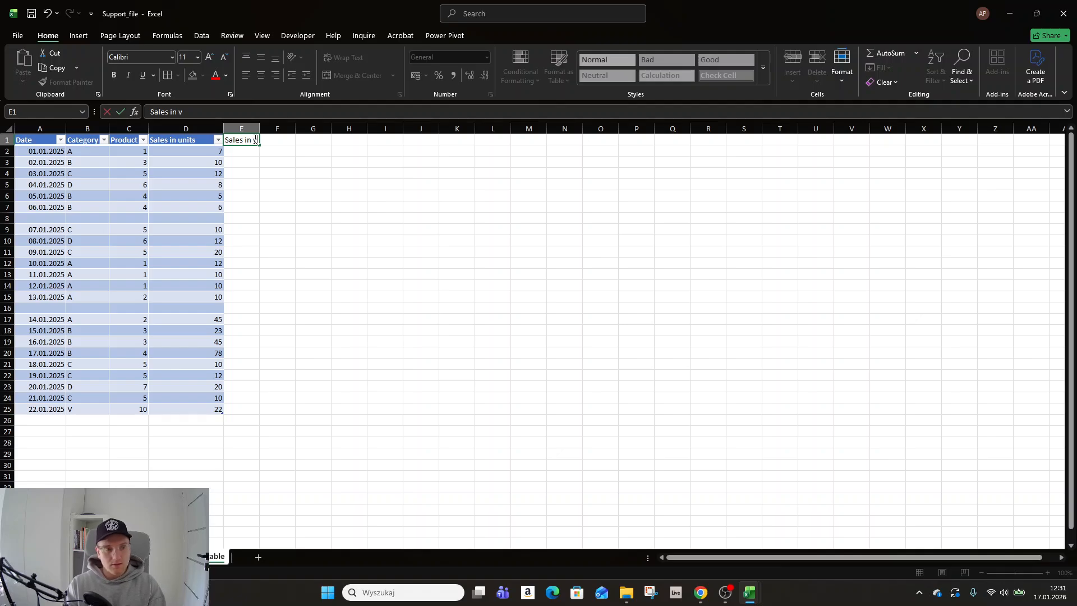
{"action": "type", "text": "alu"}
{"action": "key", "text": "Return"}
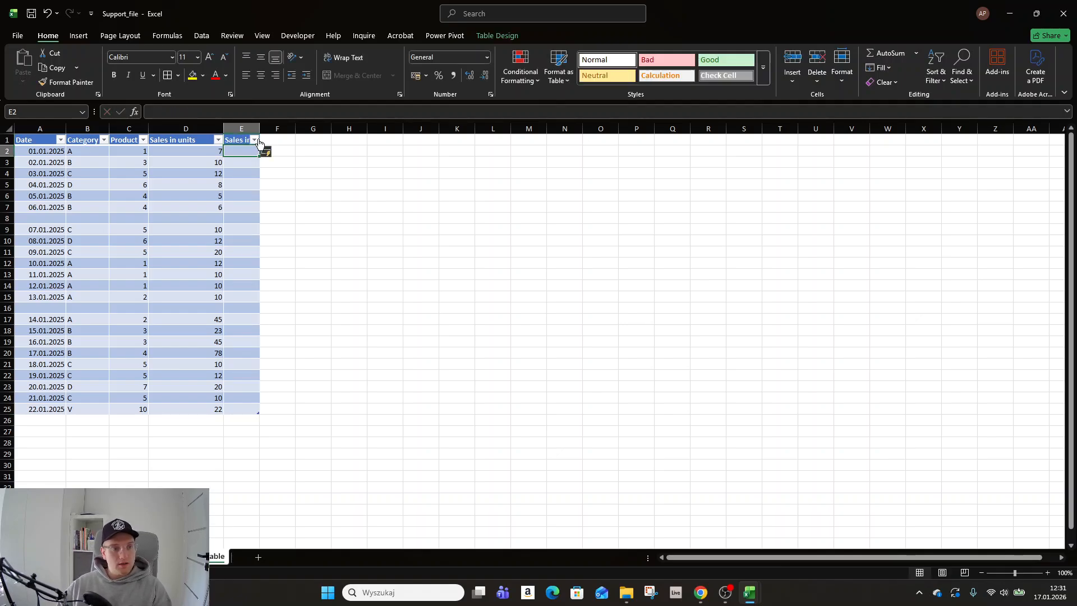
- Fit column E to its header text and fill Sales in value with the formula =[@[Sales in units]]*100, starting in E2
{"action": "left_click_drag", "start_coordinate": [260, 124], "coordinate": [261, 124]}
{"action": "double_click", "coordinate": [261, 124]}
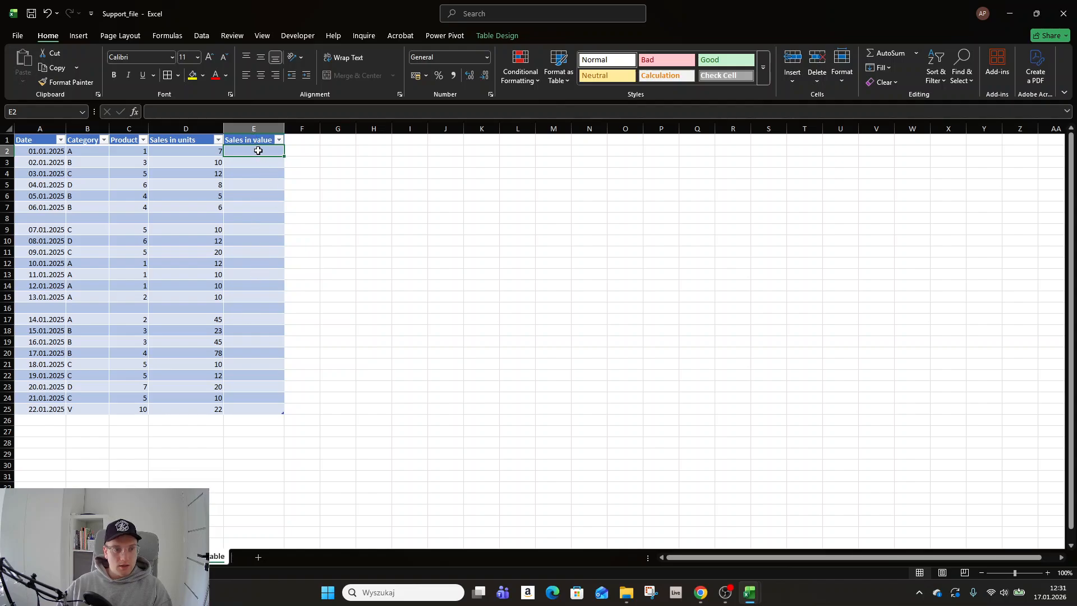
{"action": "type", "text": "="}
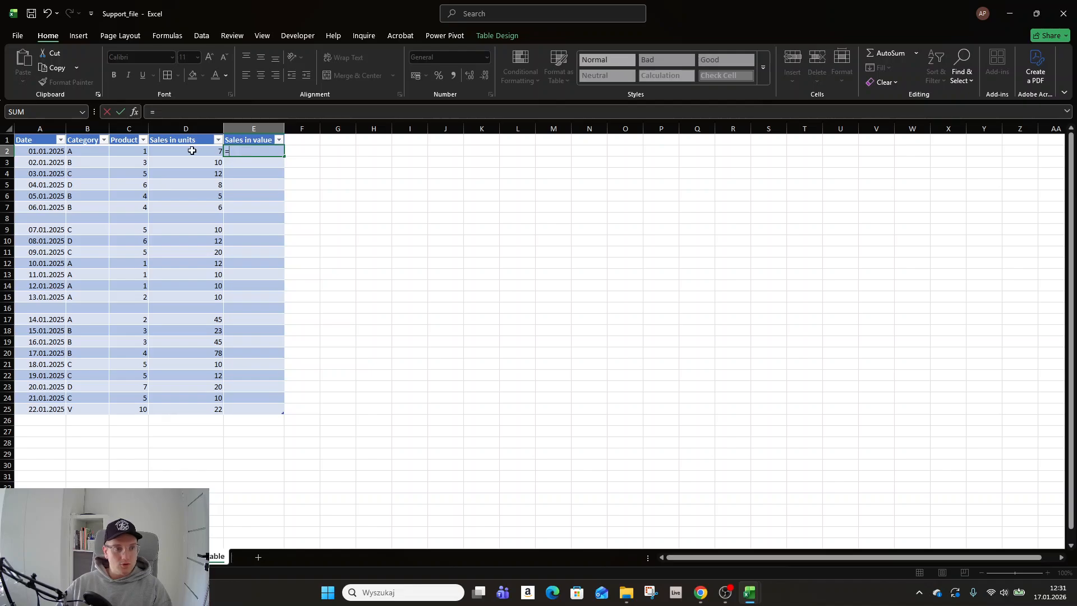
{"action": "left_click", "coordinate": [192, 151]}
{"action": "type", "text": "*"}
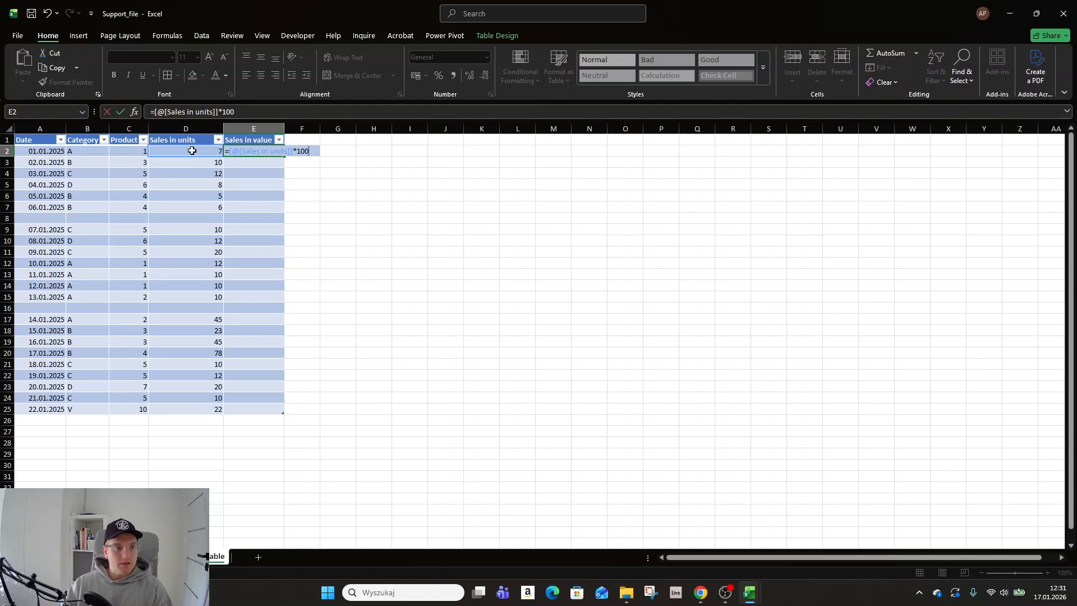
{"action": "key", "text": "Return"}
- Go through the cells of the Sales in value column down to E25, comparing their formulas with the source columns in row 2
{"action": "key", "text": "Up"}
{"action": "key", "text": "shift+Down"}
{"action": "key", "text": "shift+Down"}
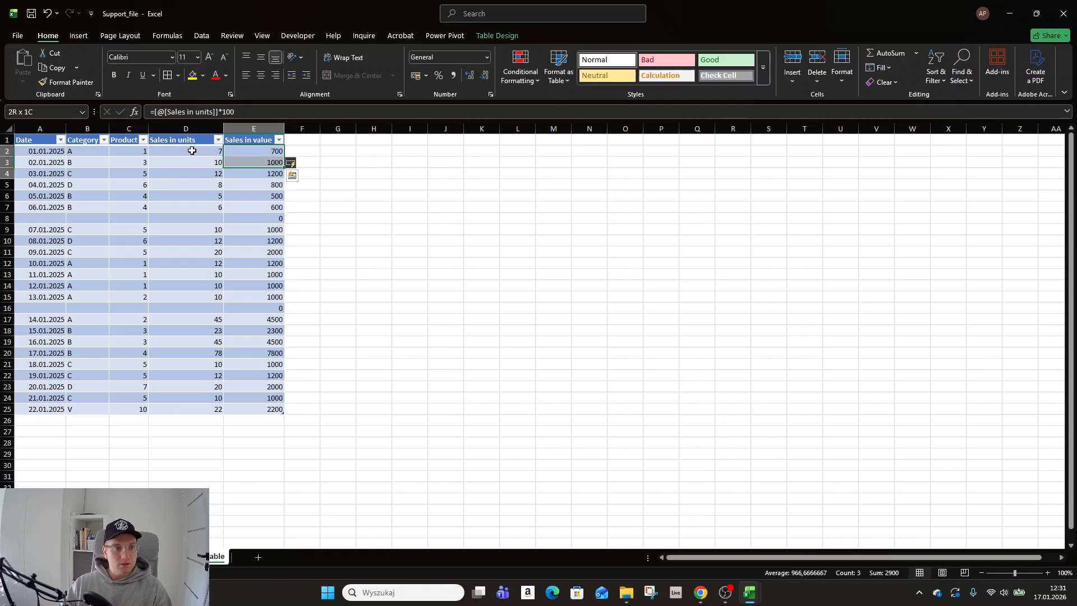
{"action": "key", "text": "shift+Down"}
{"action": "key", "text": "shift+Down"}
{"action": "key", "text": "shift+Down"}
{"action": "key", "text": "shift+Down"}
{"action": "key", "text": "shift+Down"}
{"action": "key", "text": "shift+Down"}
{"action": "key", "text": "shift+Down"}
{"action": "key", "text": "shift+Down"}
{"action": "key", "text": "shift+Down"}
{"action": "key", "text": "shift+Down"}
{"action": "key", "text": "shift+Down"}
{"action": "key", "text": "shift+Down"}
{"action": "key", "text": "shift+Down"}
{"action": "key", "text": "shift+Down"}
{"action": "key", "text": "shift+Down"}
{"action": "key", "text": "shift+Down"}
{"action": "key", "text": "shift+Down"}
{"action": "key", "text": "shift+Down"}
{"action": "key", "text": "shift+Down"}
{"action": "key", "text": "shift+Down"}
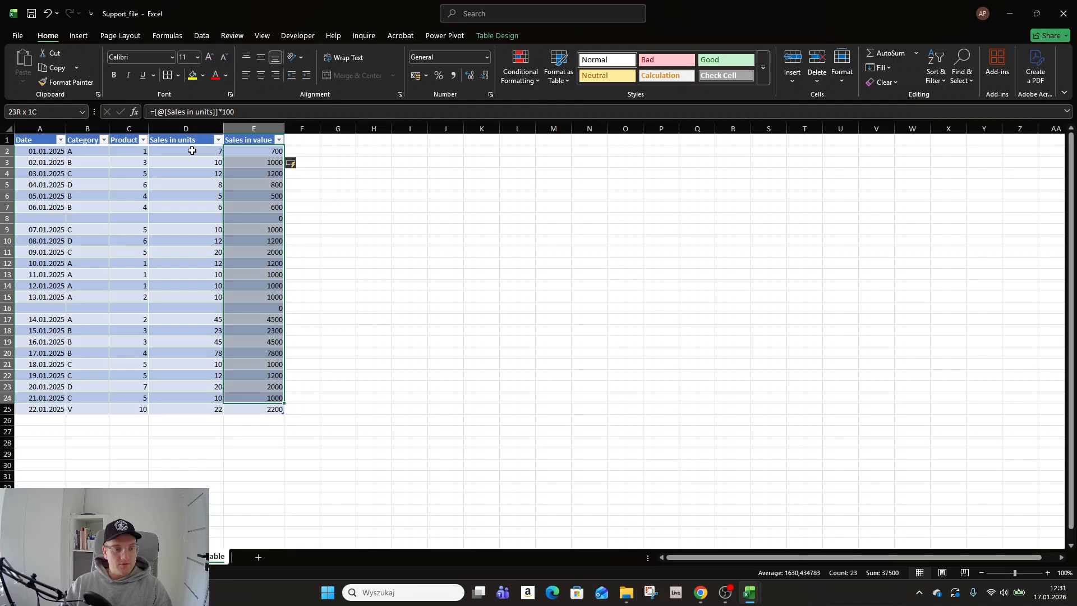
{"action": "key", "text": "Up"}
{"action": "key", "text": "Down"}
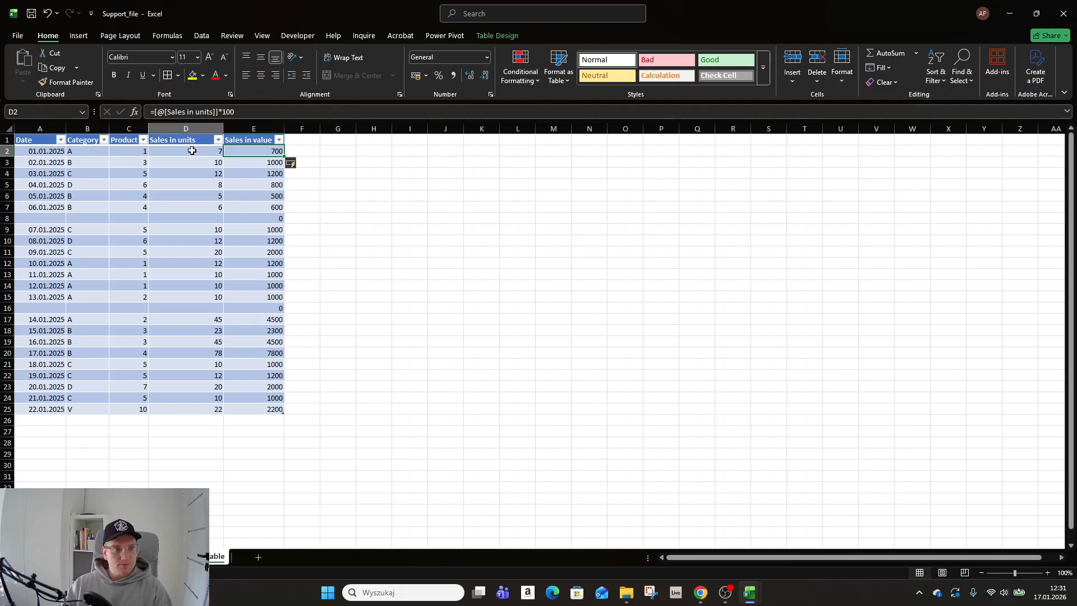
{"action": "left_click", "coordinate": [192, 150]}
{"action": "key", "text": "Right"}
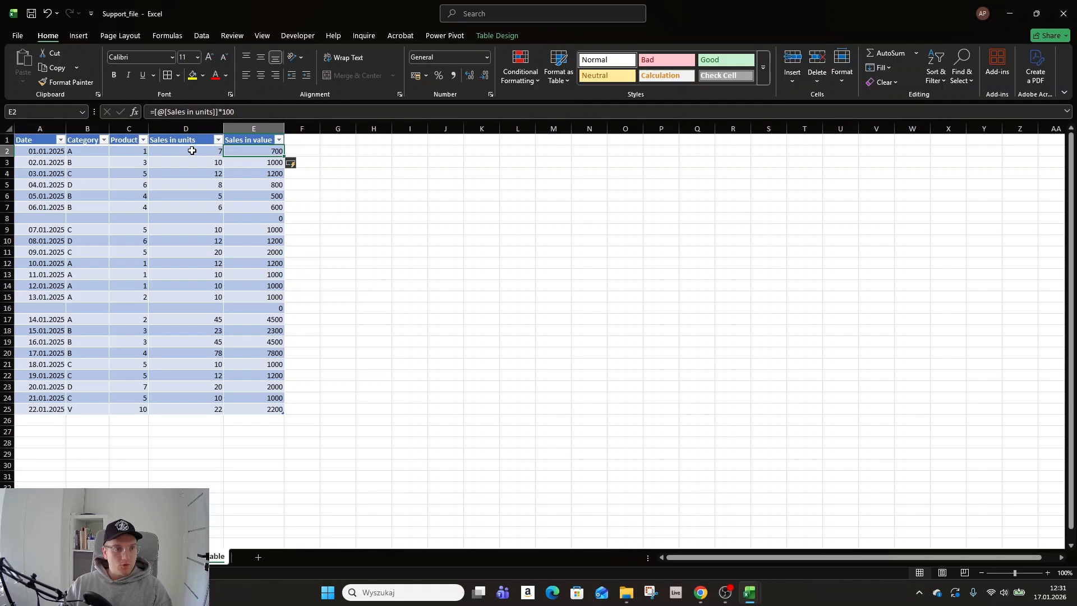
{"action": "key", "text": "Left"}
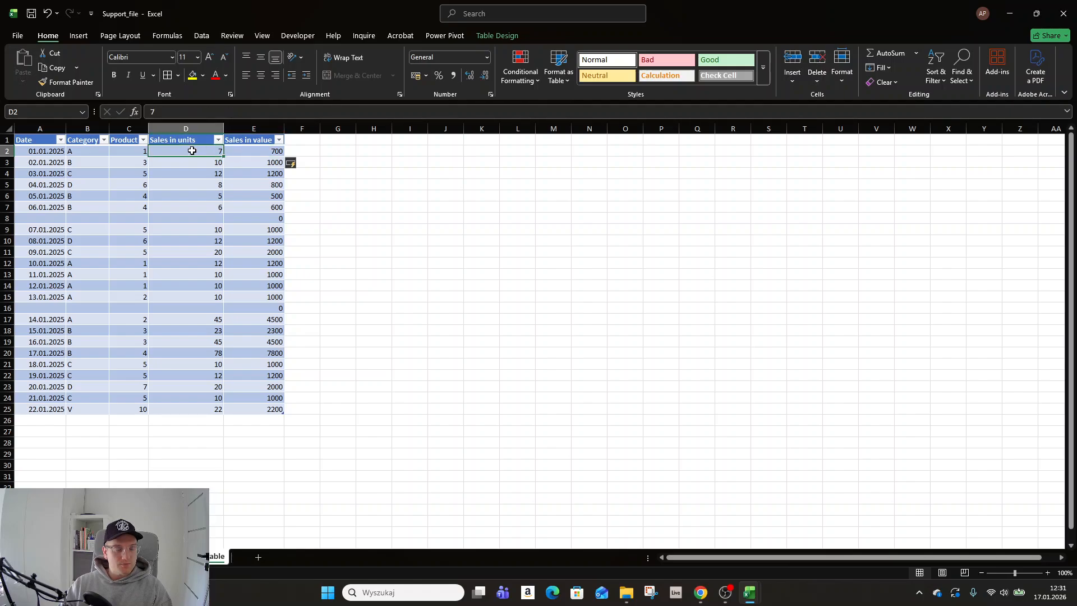
{"action": "key", "text": "Left"}
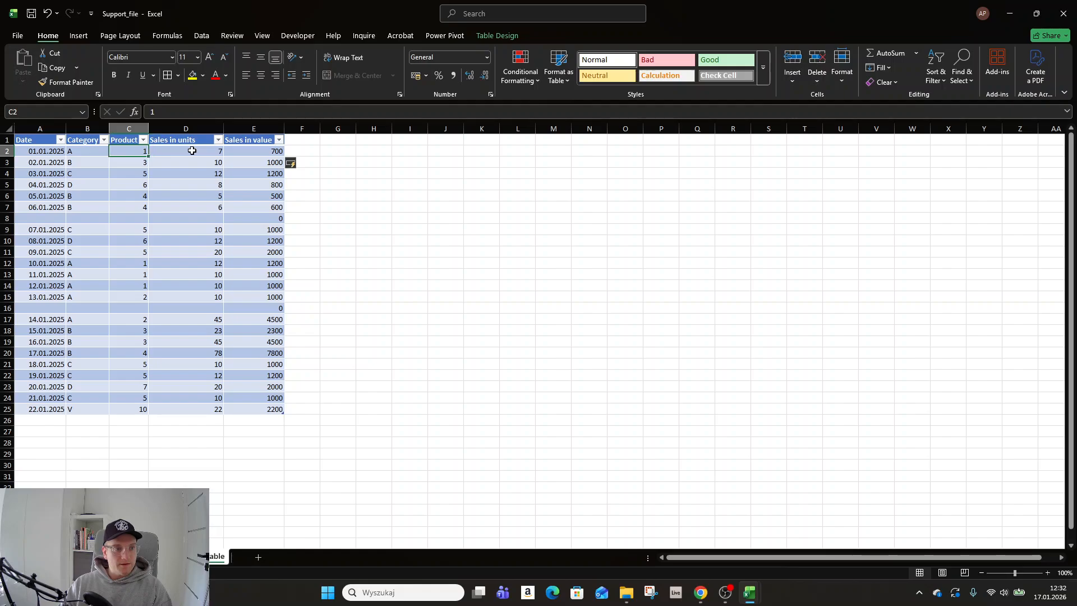
{"action": "key", "text": "Right"}
{"action": "key", "text": "Right"}
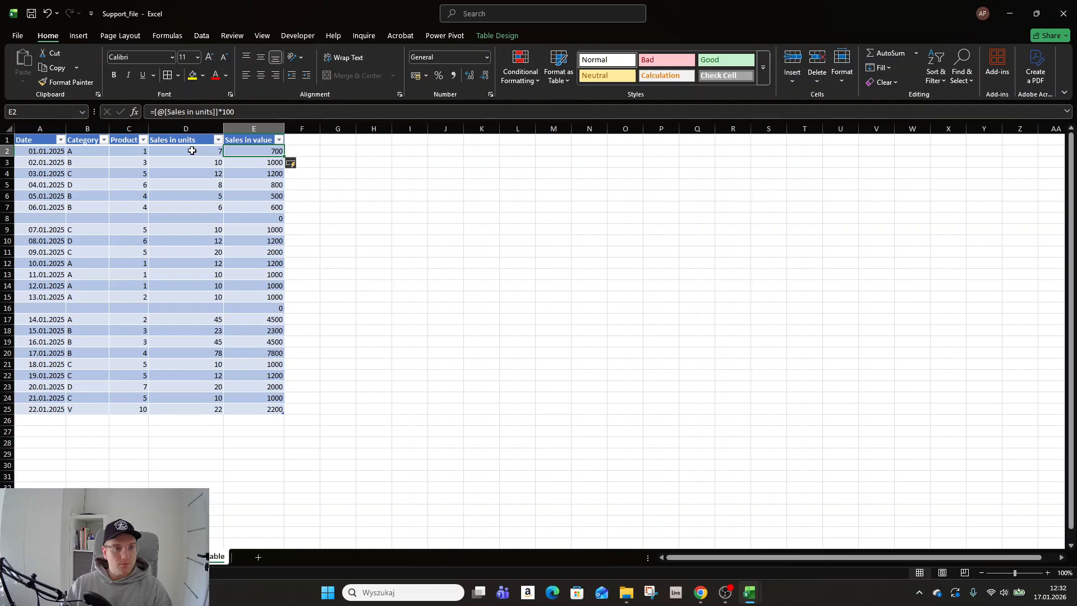
{"action": "key", "text": "Down"}
{"action": "key", "text": "Down"}
{"action": "key", "text": "Down"}
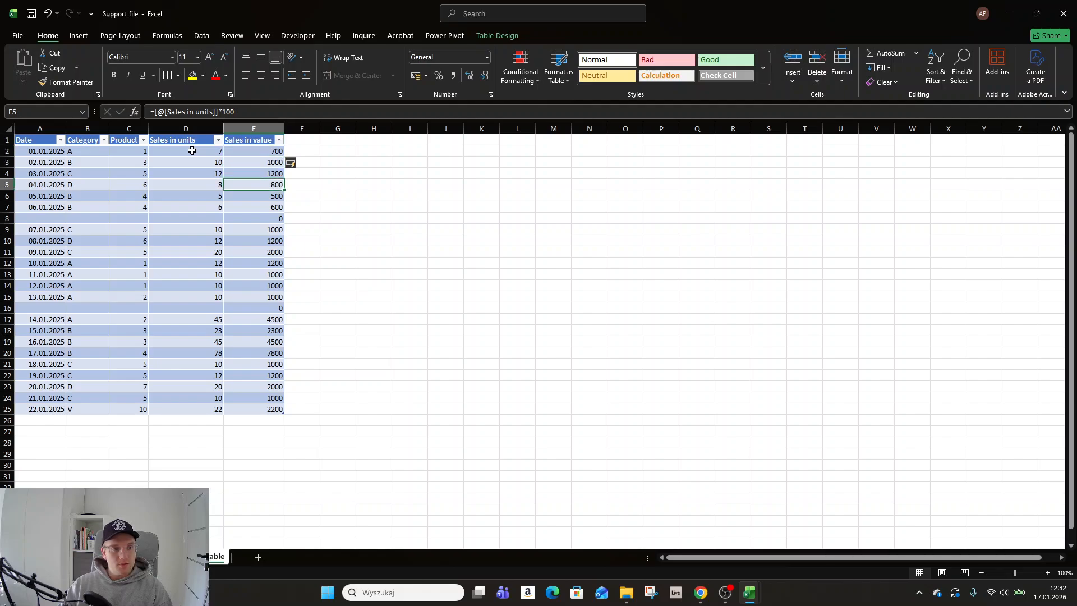
{"action": "key", "text": "Down"}
{"action": "key", "text": "Down"}
{"action": "key", "text": "Down"}
{"action": "key", "text": "Down"}
{"action": "key", "text": "Down"}
{"action": "key", "text": "Down"}
{"action": "key", "text": "Down"}
{"action": "key", "text": "Down"}
{"action": "key", "text": "Down"}
{"action": "key", "text": "Down"}
{"action": "key", "text": "Down"}
{"action": "key", "text": "Down"}
{"action": "key", "text": "Down"}
{"action": "key", "text": "Down"}
{"action": "key", "text": "Down"}
{"action": "key", "text": "Down"}
{"action": "key", "text": "Down"}
{"action": "key", "text": "Down"}
{"action": "key", "text": "Down"}
{"action": "key", "text": "Down"}
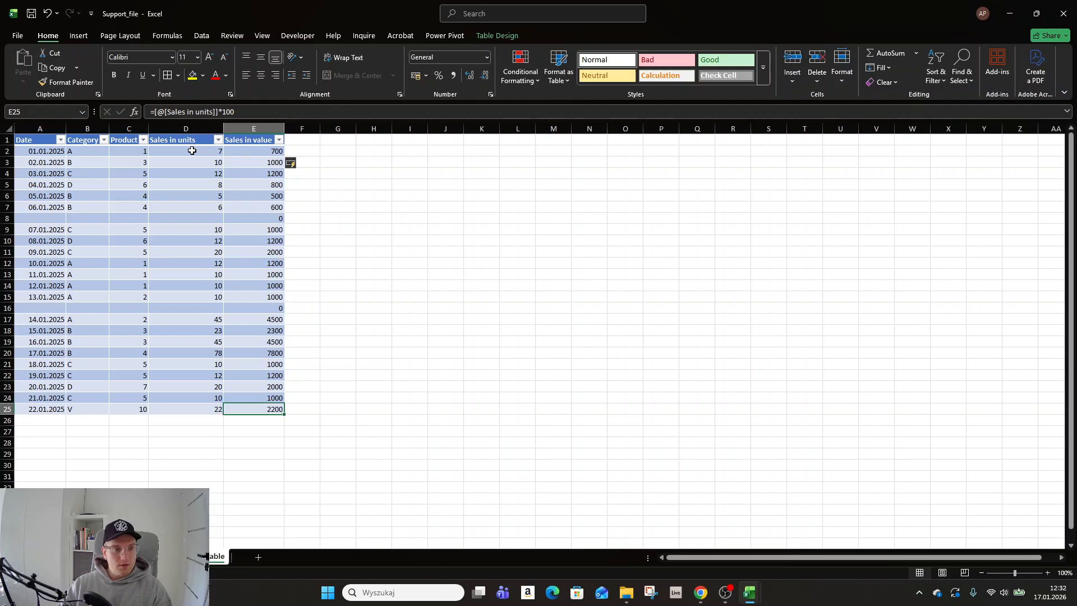
- Examine the structured reference to Sales in units in the formulas of E25 and E2, along with the table's name
{"action": "left_click", "coordinate": [208, 111]}
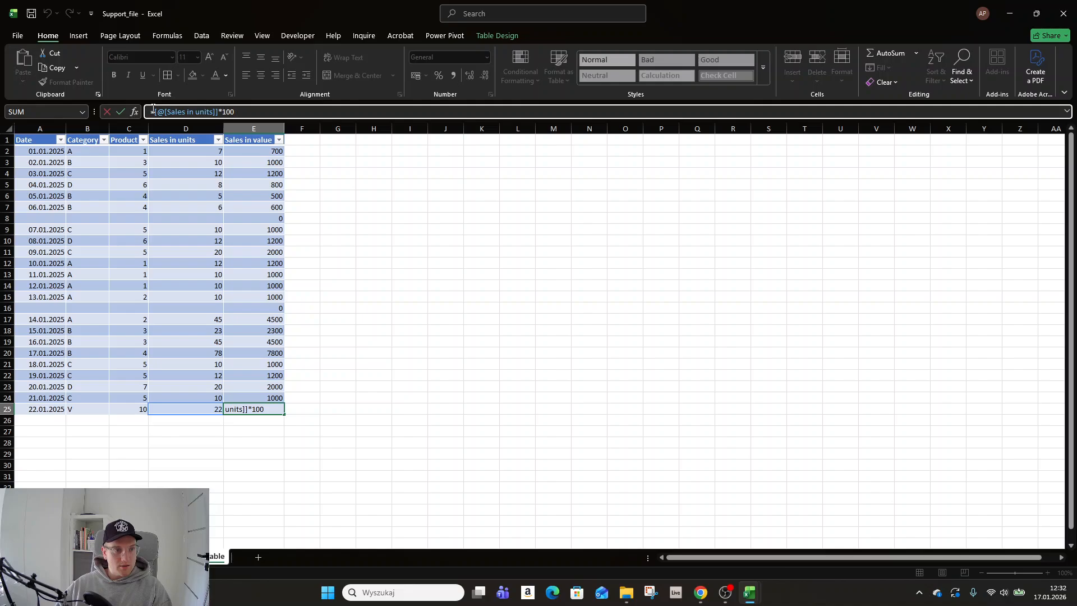
{"action": "left_click_drag", "start_coordinate": [176, 108], "coordinate": [215, 108]}
{"action": "left_click", "coordinate": [216, 111]}
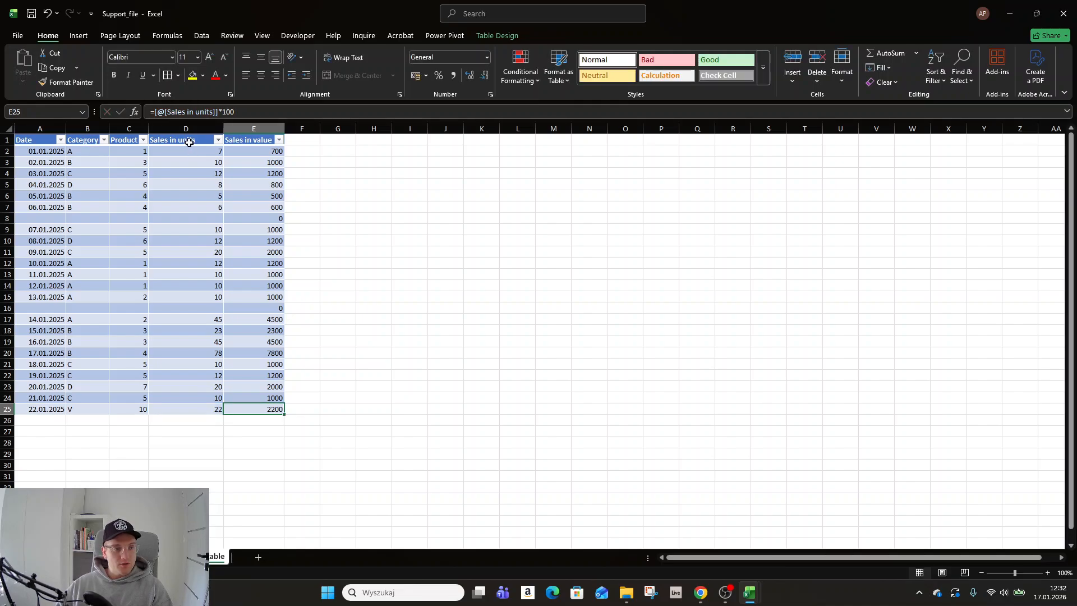
{"action": "left_click", "coordinate": [189, 144]}
{"action": "left_click", "coordinate": [242, 150]}
{"action": "left_click", "coordinate": [200, 114]}
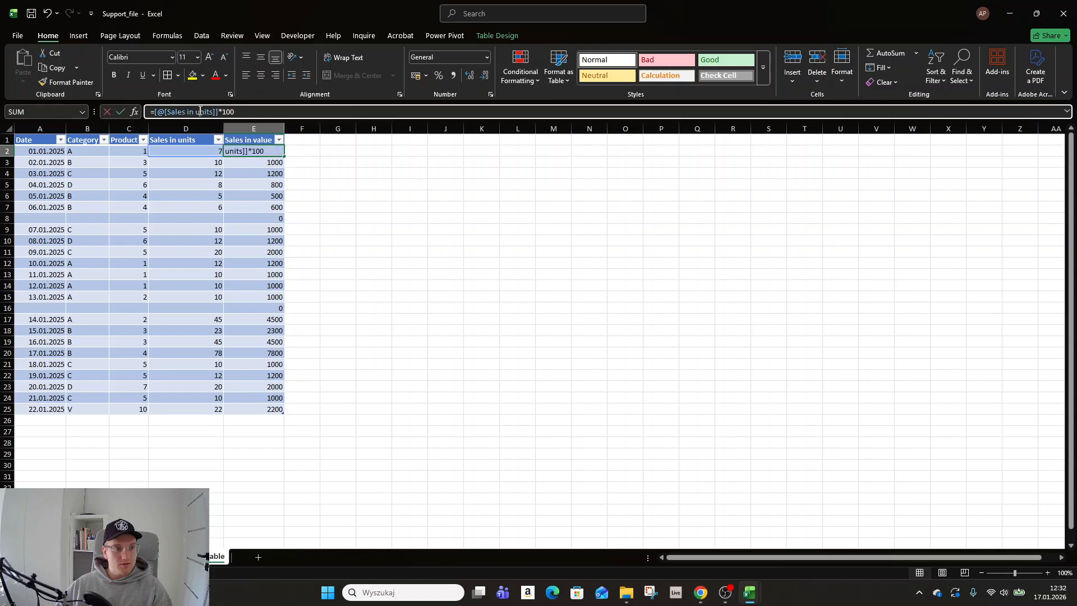
{"action": "left_click", "coordinate": [491, 37]}
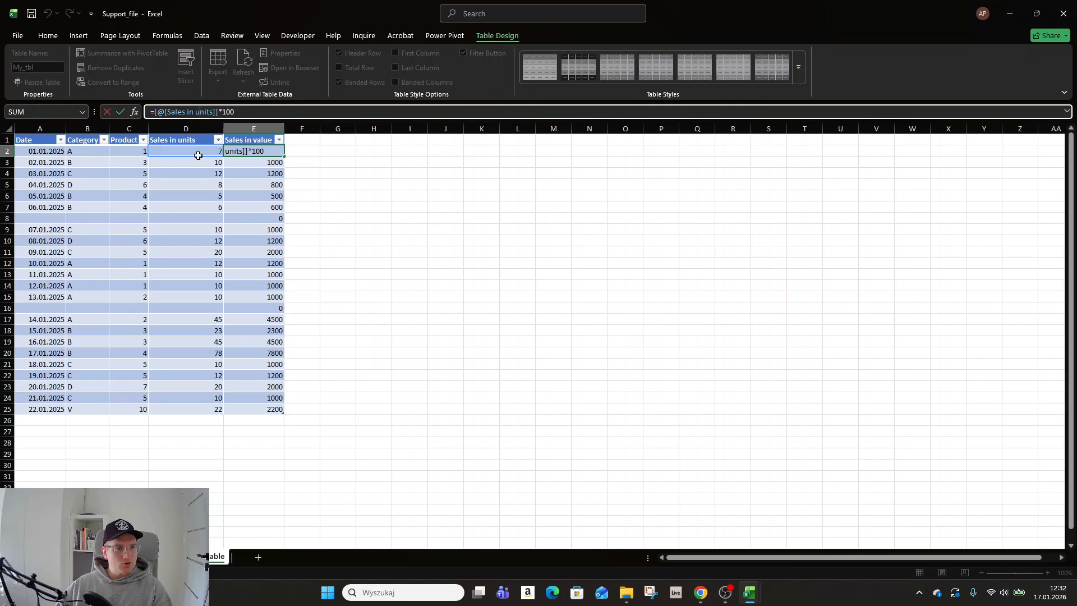
{"action": "key", "text": "ctrl+Return"}
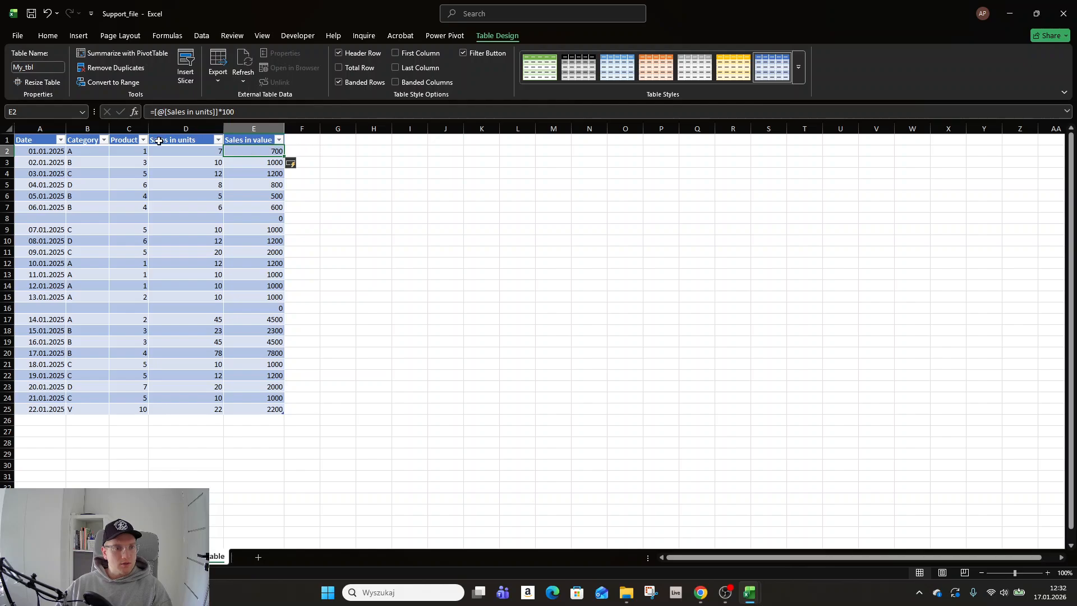
- Extend the table with another column by entering the header "Sales total" in F1
{"action": "left_click", "coordinate": [242, 143]}
{"action": "left_click", "coordinate": [312, 152]}
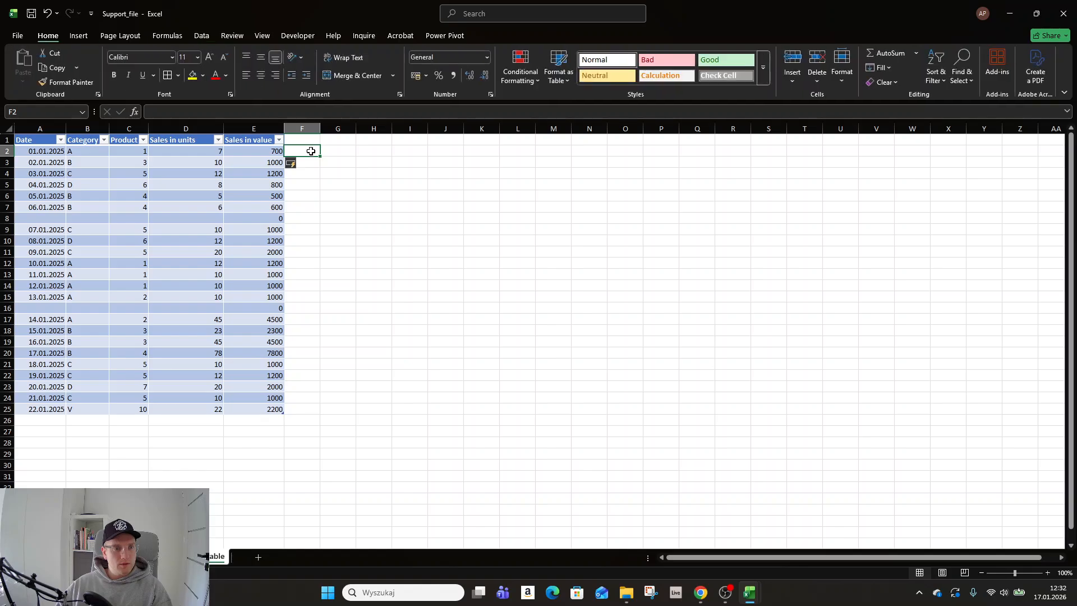
{"action": "left_click", "coordinate": [310, 141]}
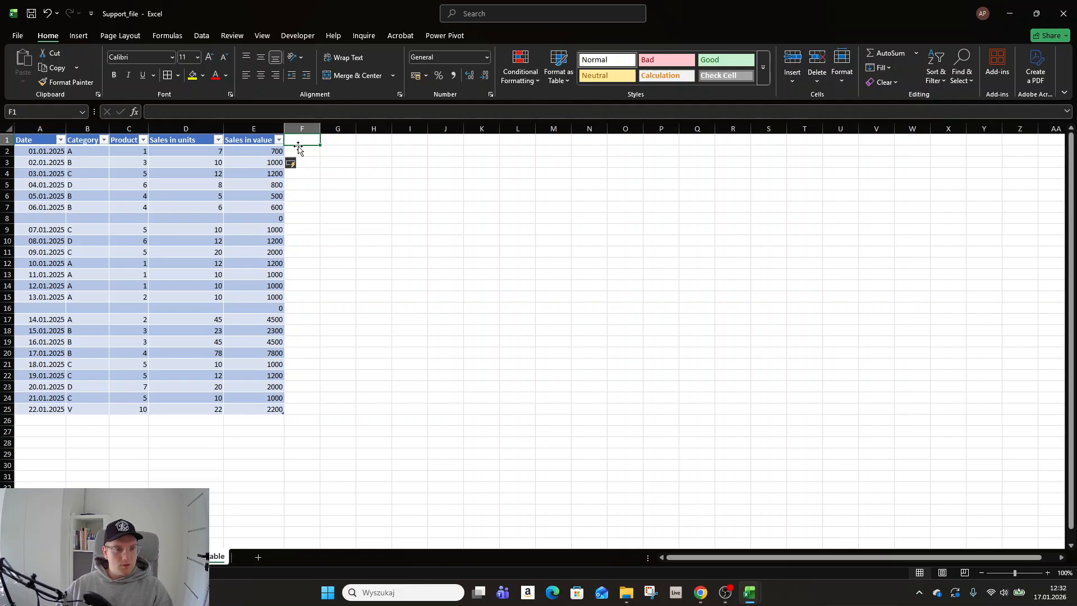
{"action": "type", "text": "Sa"}
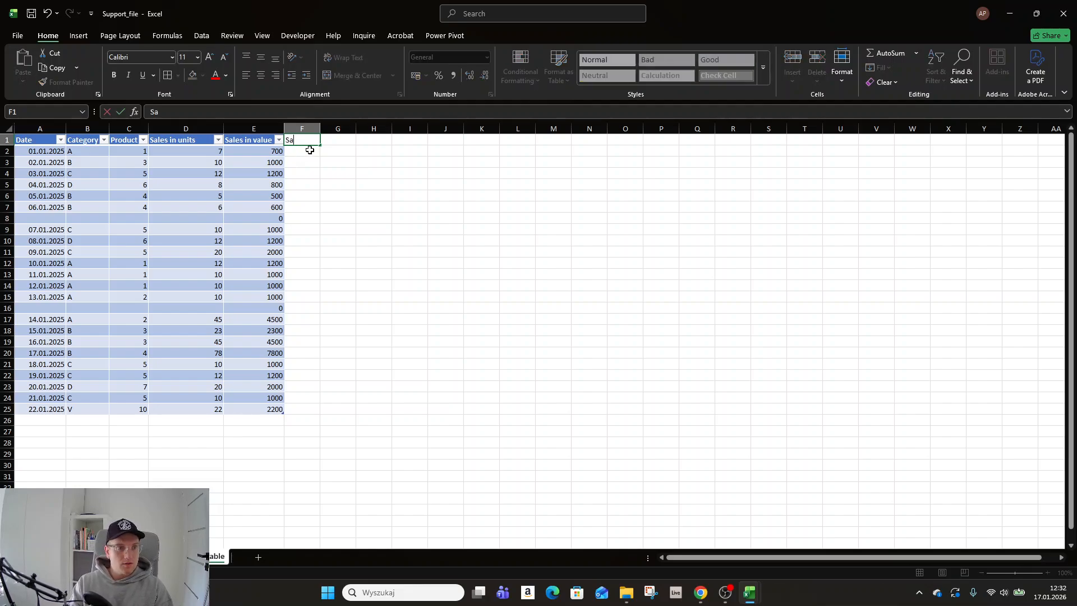
{"action": "type", "text": "les total"}
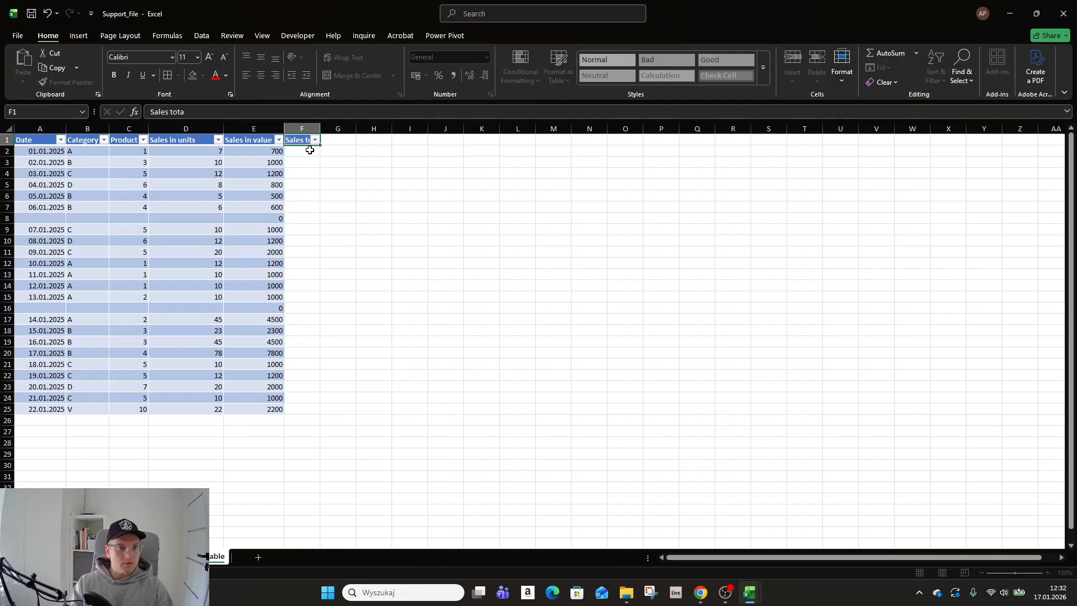
{"action": "key", "text": "Return"}
- Fill the Sales total column with the formula =[@[Sales in units]]*[@[Sales in value]], starting in F2
{"action": "type", "text": "="}
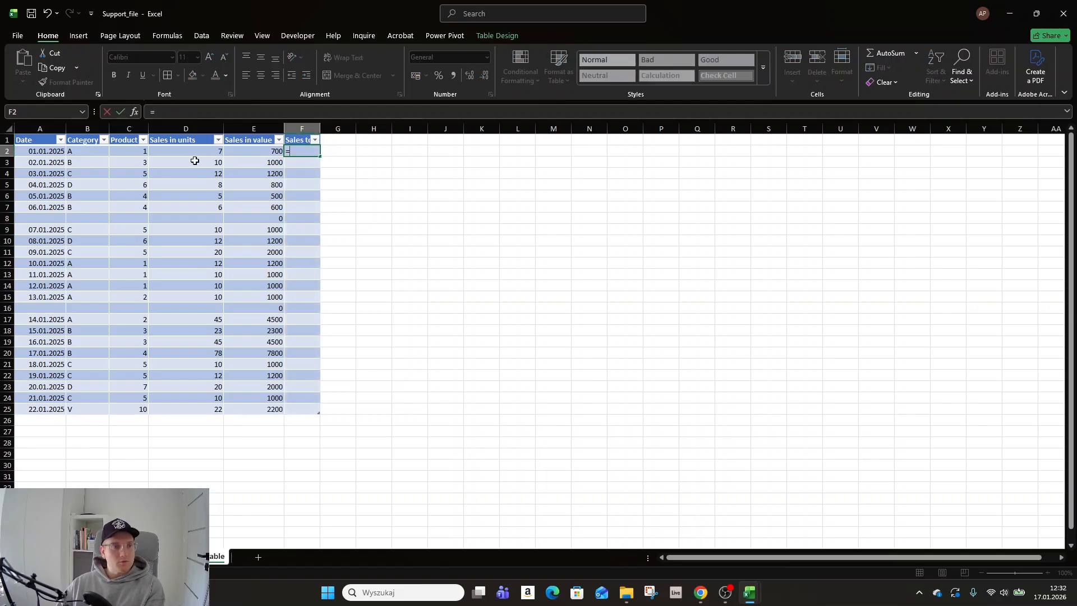
{"action": "left_click", "coordinate": [196, 156]}
{"action": "type", "text": "*"}
{"action": "left_click", "coordinate": [269, 151]}
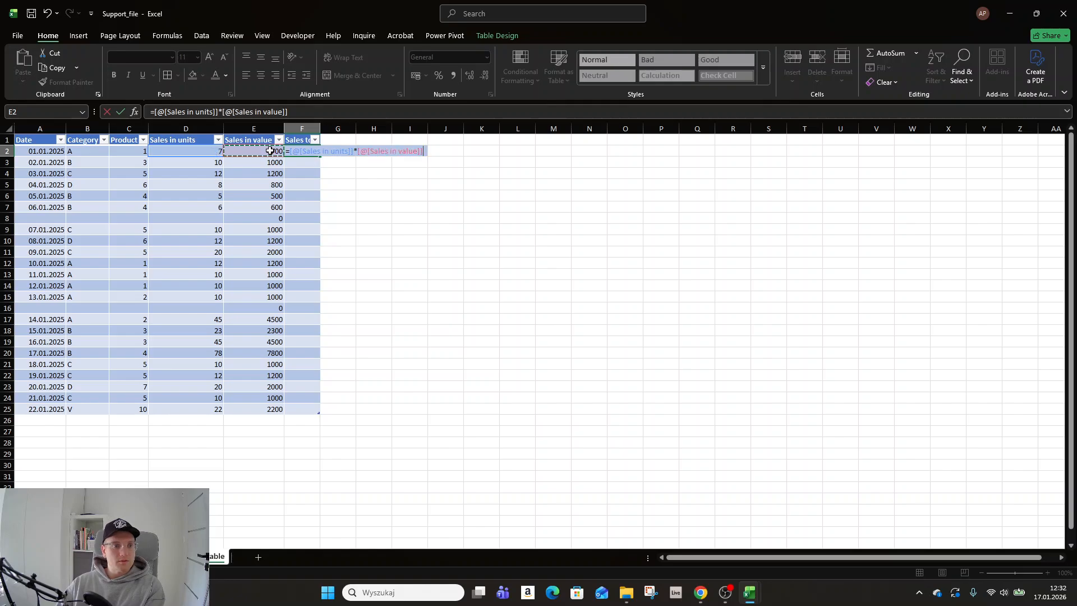
{"action": "key", "text": "Return"}
- Examine the two structured references in the Sales total formula in F2
{"action": "left_click", "coordinate": [311, 152]}
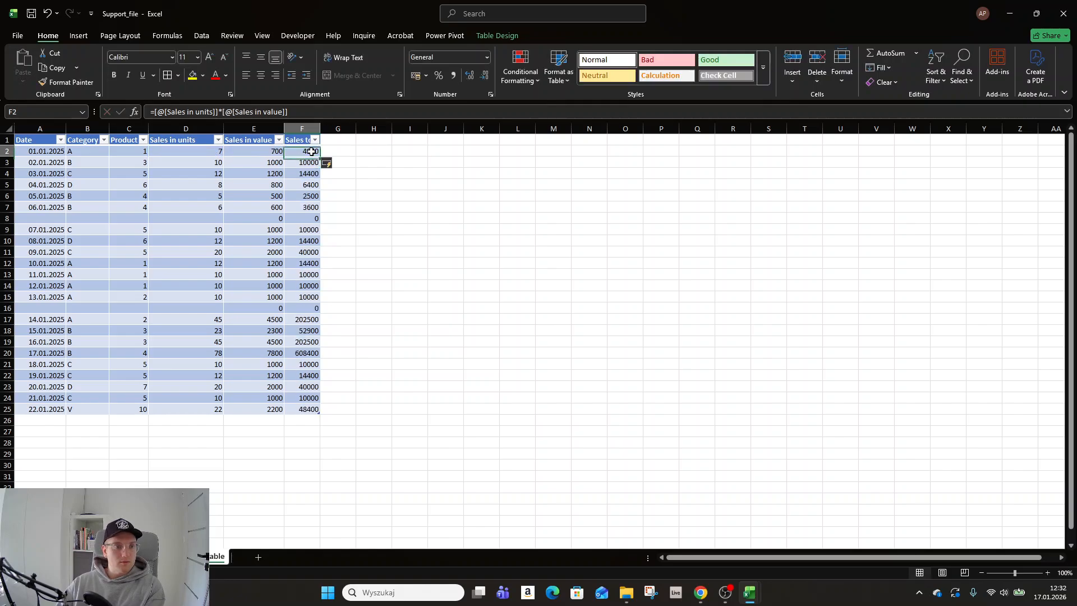
{"action": "left_click", "coordinate": [232, 112]}
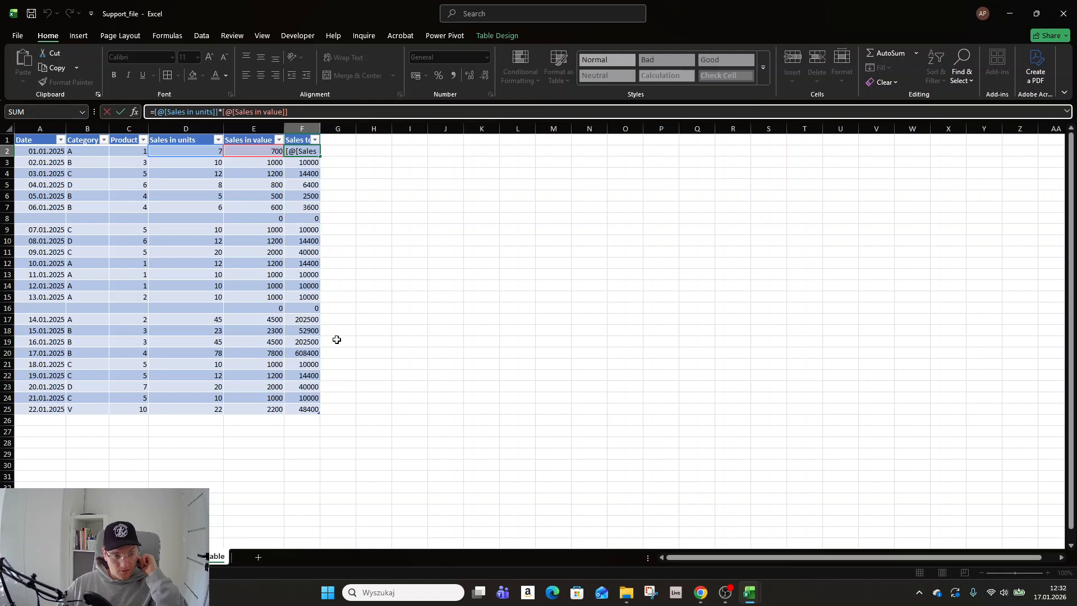
{"action": "key", "text": "ctrl+Return"}
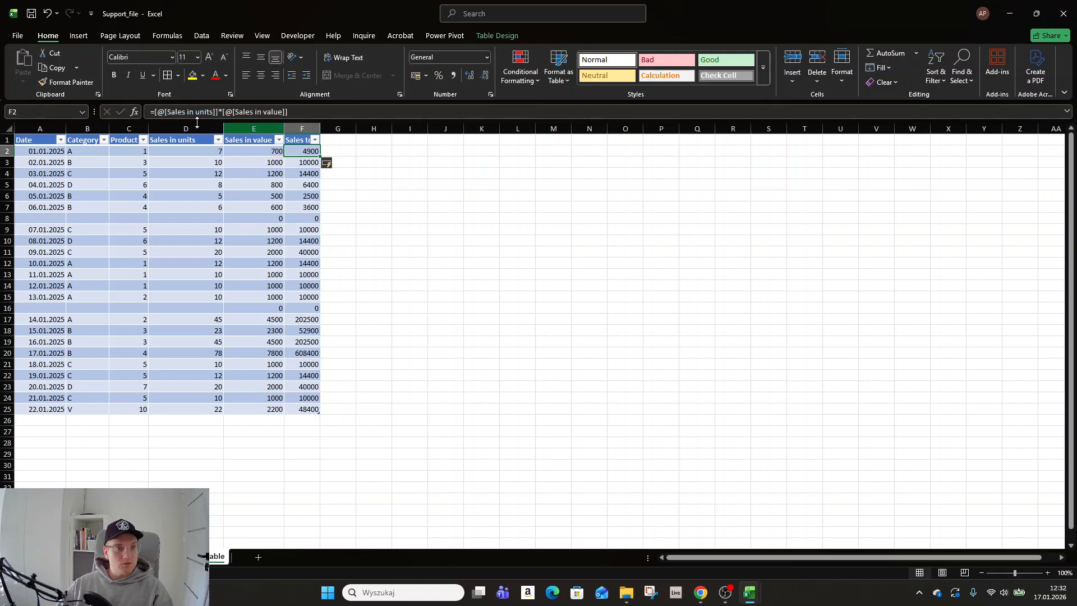
{"action": "left_click", "coordinate": [156, 111]}
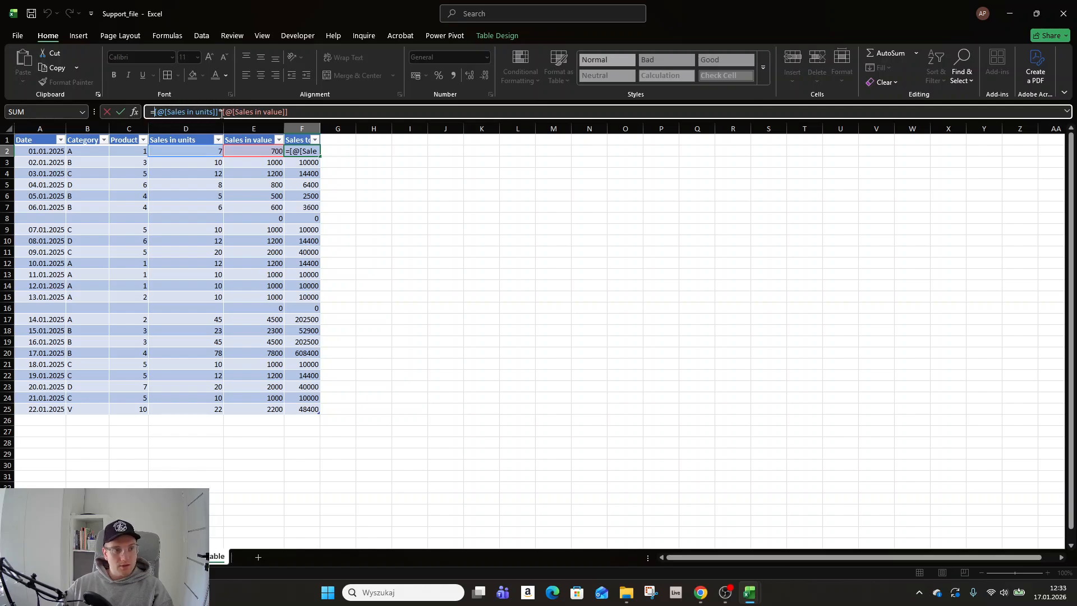
- Leave the F2 formula unedited and delete column F with the Sales total data
{"action": "left_click", "coordinate": [307, 129]}
{"action": "key", "text": "Escape"}
{"action": "key", "text": "Escape"}
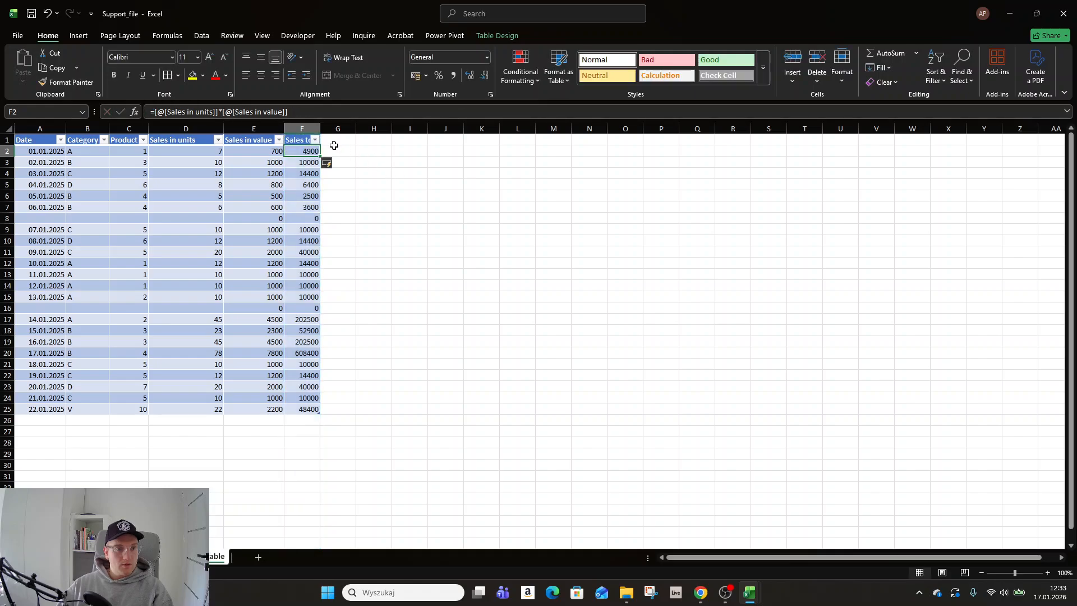
{"action": "right_click", "coordinate": [313, 129]}
{"action": "left_click", "coordinate": [349, 251]}
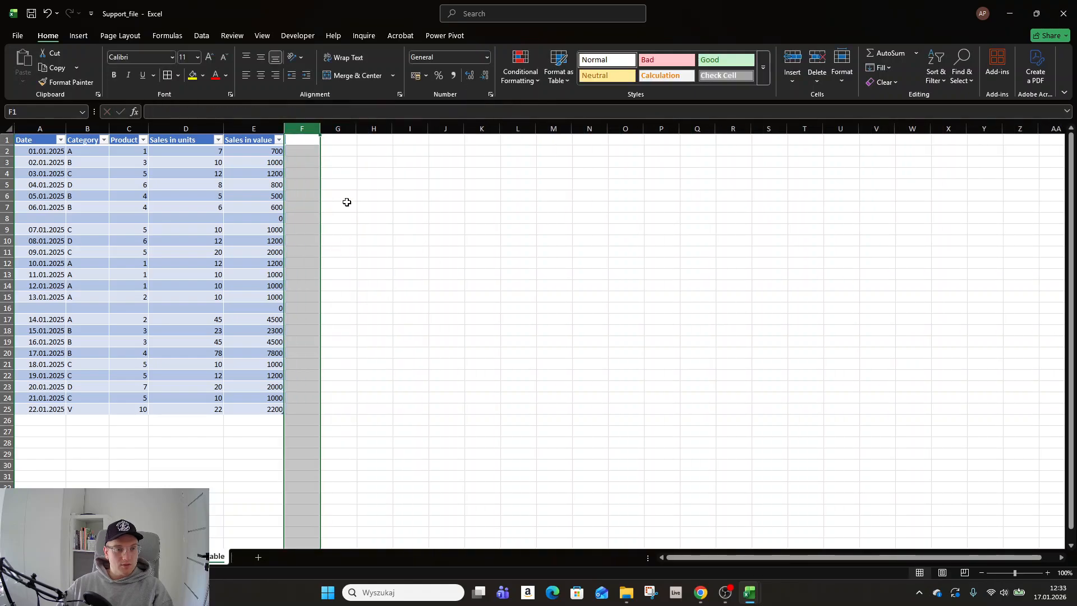
- Insert a slicer for the table's Category field and place it beside the table, near the top of columns F to I
{"action": "left_click", "coordinate": [255, 142]}
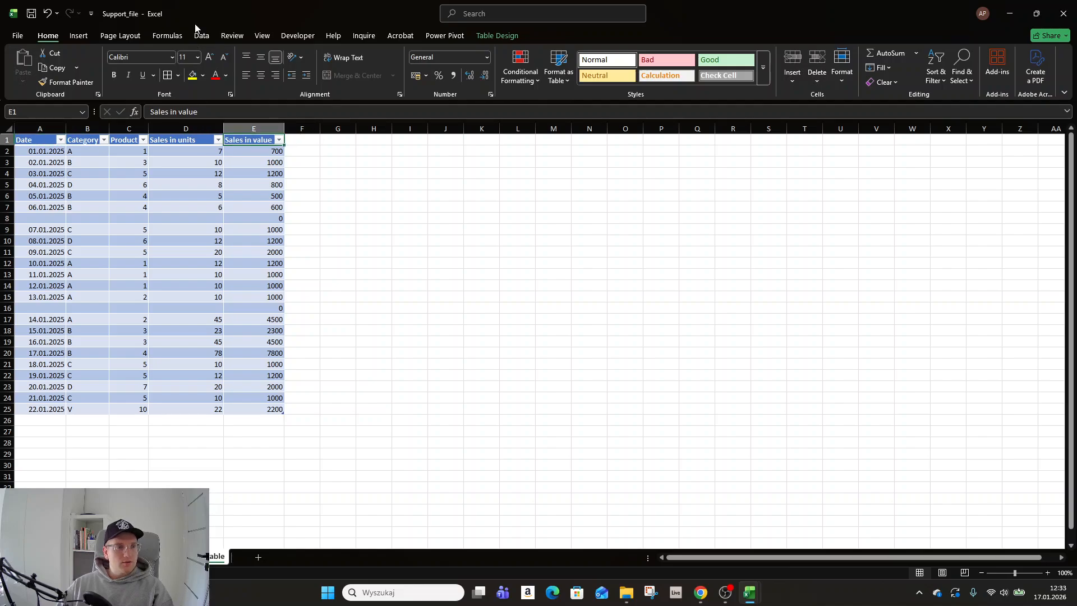
{"action": "left_click", "coordinate": [80, 35]}
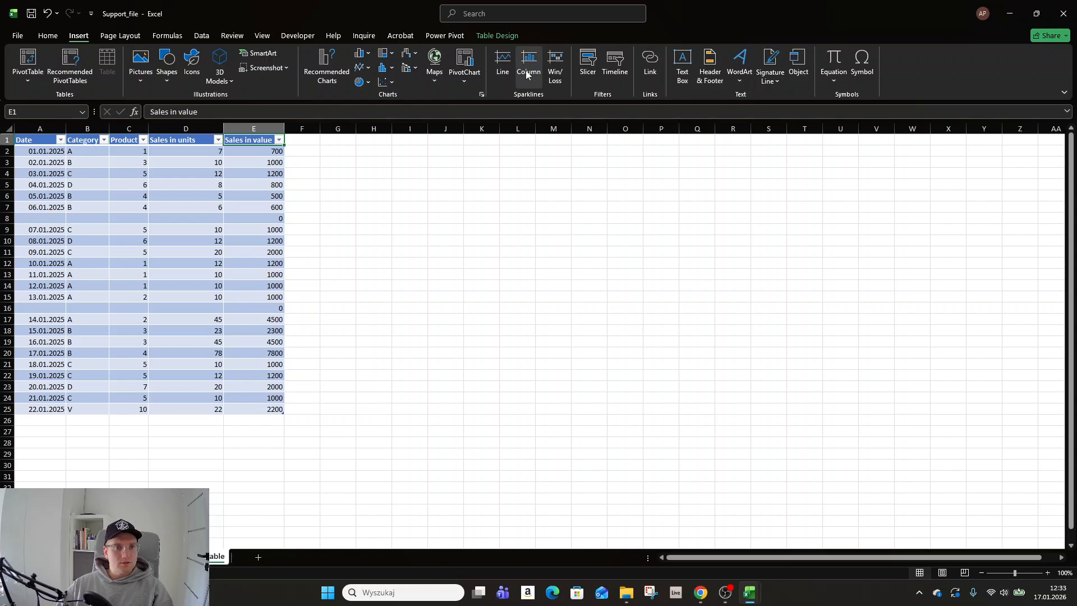
{"action": "left_click", "coordinate": [588, 68]}
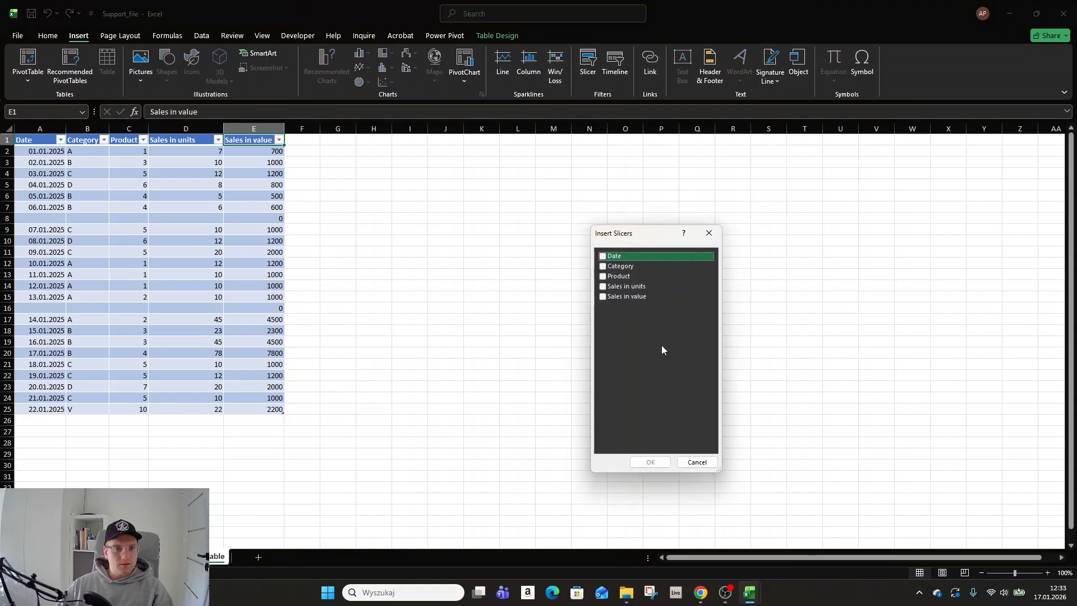
{"action": "left_click", "coordinate": [603, 266]}
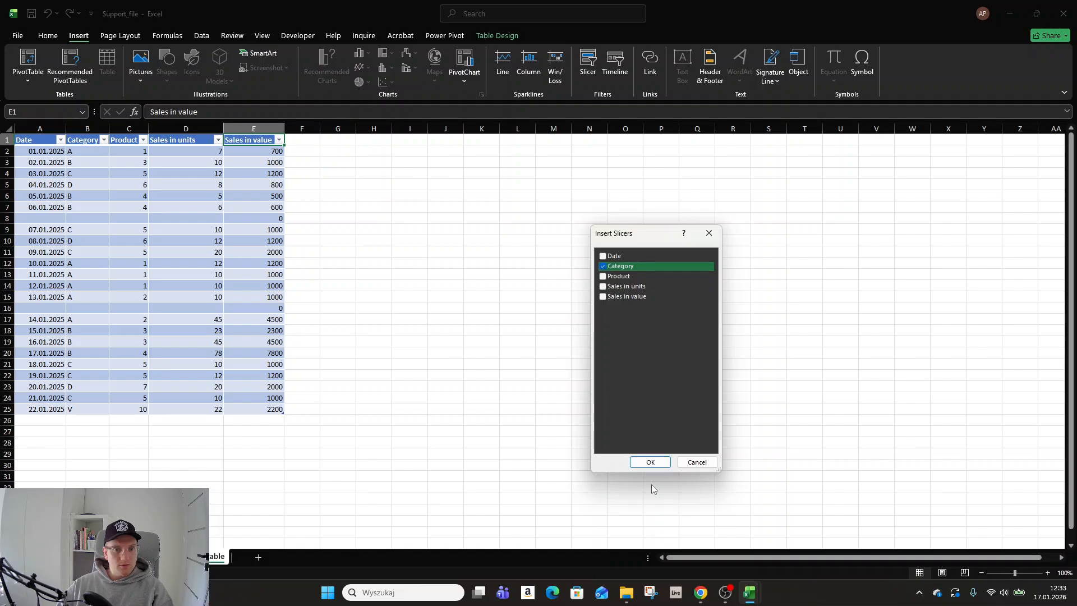
{"action": "left_click", "coordinate": [651, 462]}
{"action": "left_click_drag", "start_coordinate": [517, 276], "coordinate": [332, 141]}
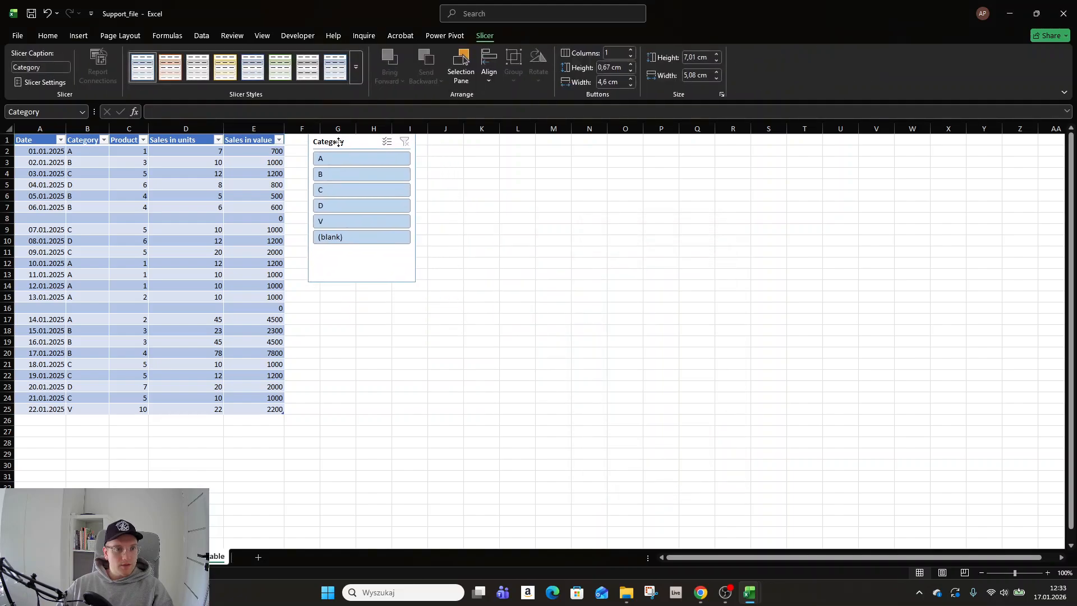
- Filter the table with the slicer by categories A, B, C, D and V one at a time, and clear the filter
{"action": "left_click", "coordinate": [340, 161]}
{"action": "left_click", "coordinate": [338, 175]}
{"action": "left_click", "coordinate": [337, 189]}
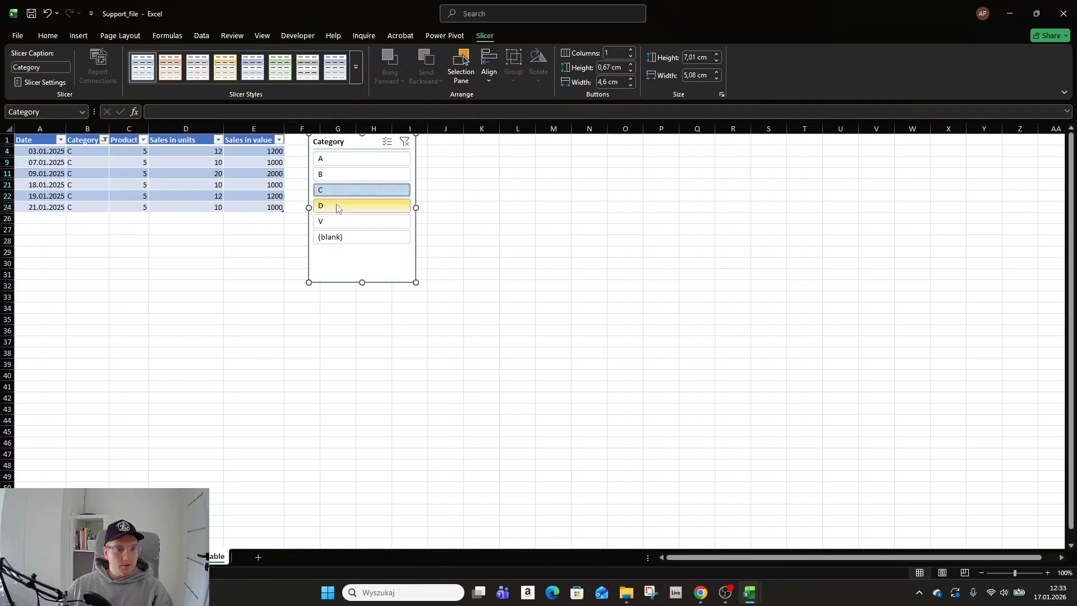
{"action": "left_click", "coordinate": [336, 205]}
{"action": "left_click", "coordinate": [337, 221]}
{"action": "left_click", "coordinate": [336, 195]}
{"action": "left_click_drag", "start_coordinate": [332, 144], "coordinate": [333, 165]}
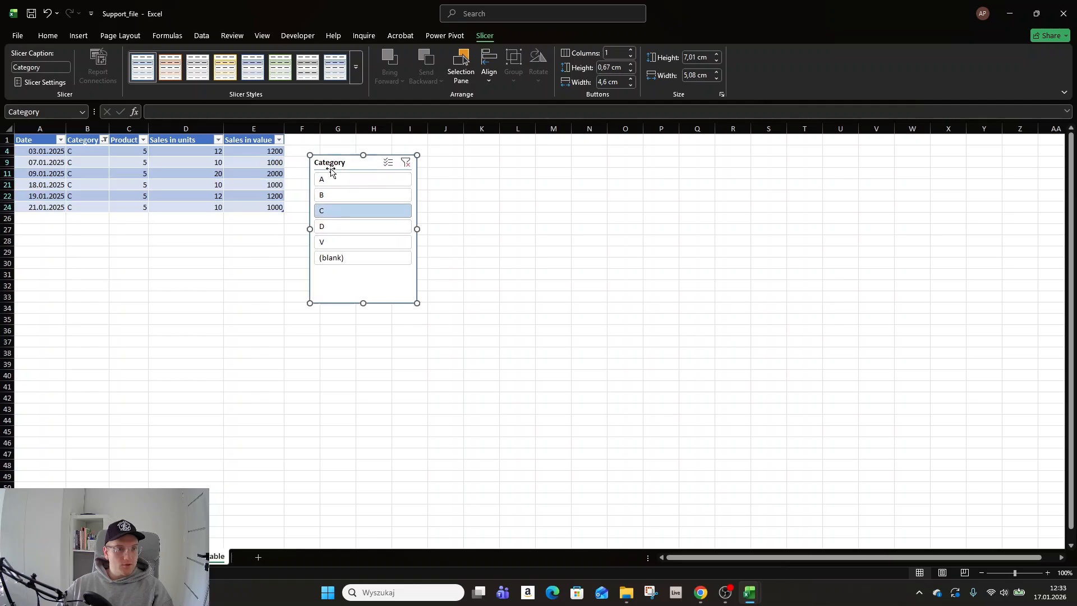
{"action": "left_click", "coordinate": [406, 163]}
- Insert five blank rows above the table's header row
{"action": "left_click_drag", "start_coordinate": [6, 140], "coordinate": [4, 190]}
{"action": "right_click", "coordinate": [5, 189]}
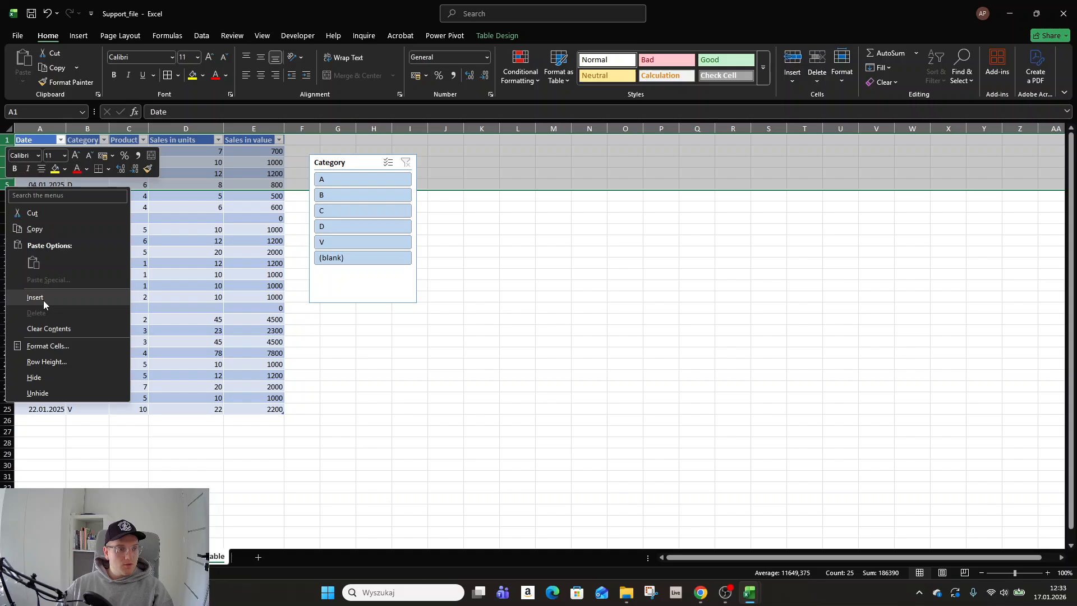
{"action": "left_click", "coordinate": [42, 301]}
- Move the Category slicer above the table and resize it to span columns A to E, about 12.75 cm wide and 2.57 cm high
{"action": "left_click", "coordinate": [325, 162]}
{"action": "left_click_drag", "start_coordinate": [325, 162], "coordinate": [35, 141]}
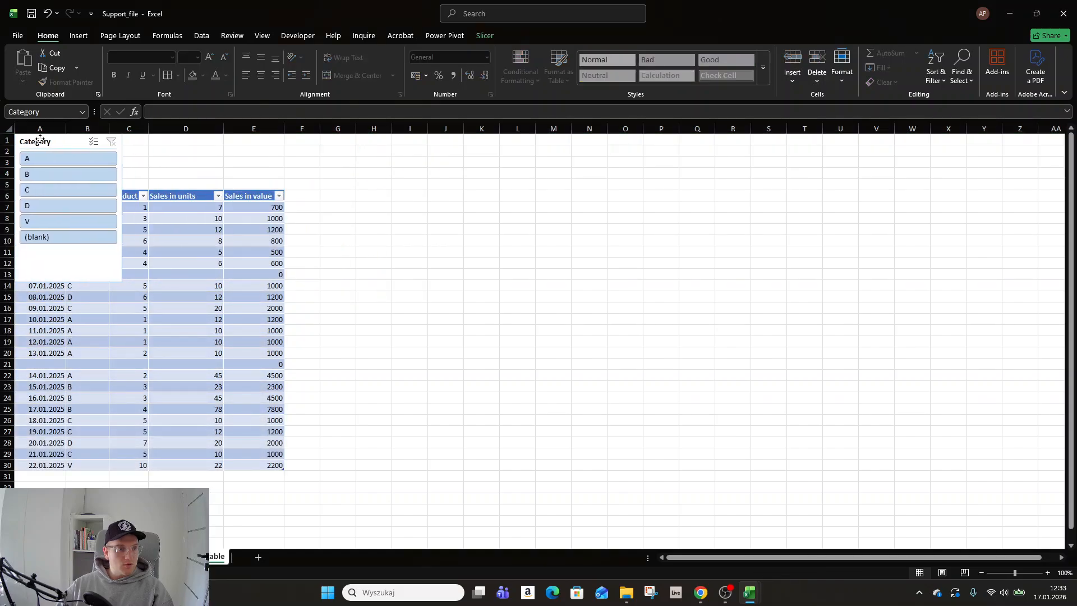
{"action": "left_click_drag", "start_coordinate": [122, 207], "coordinate": [285, 208]}
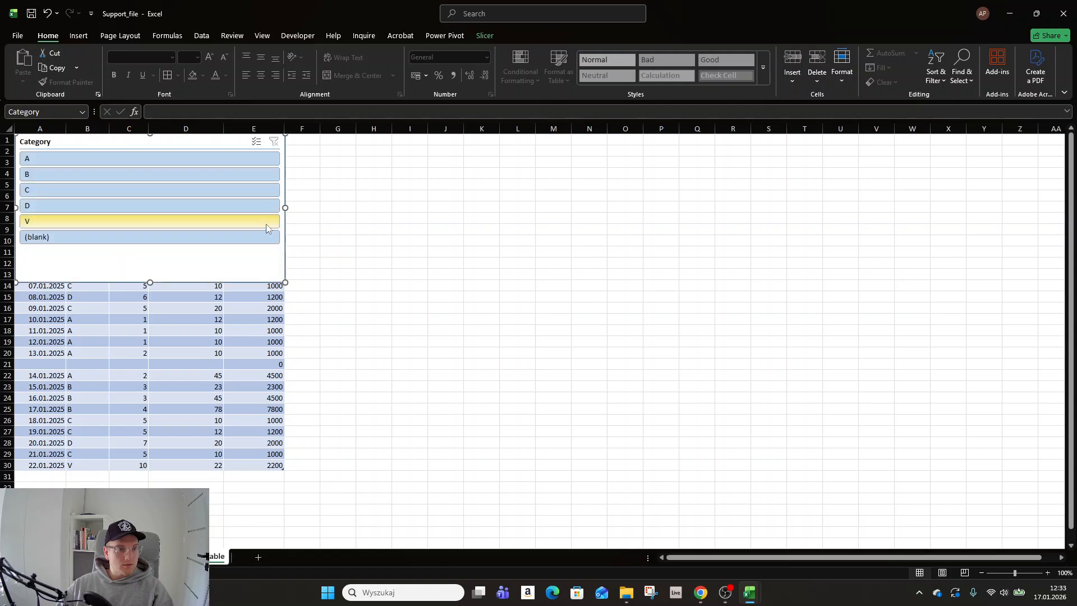
{"action": "left_click_drag", "start_coordinate": [149, 213], "coordinate": [150, 188]}
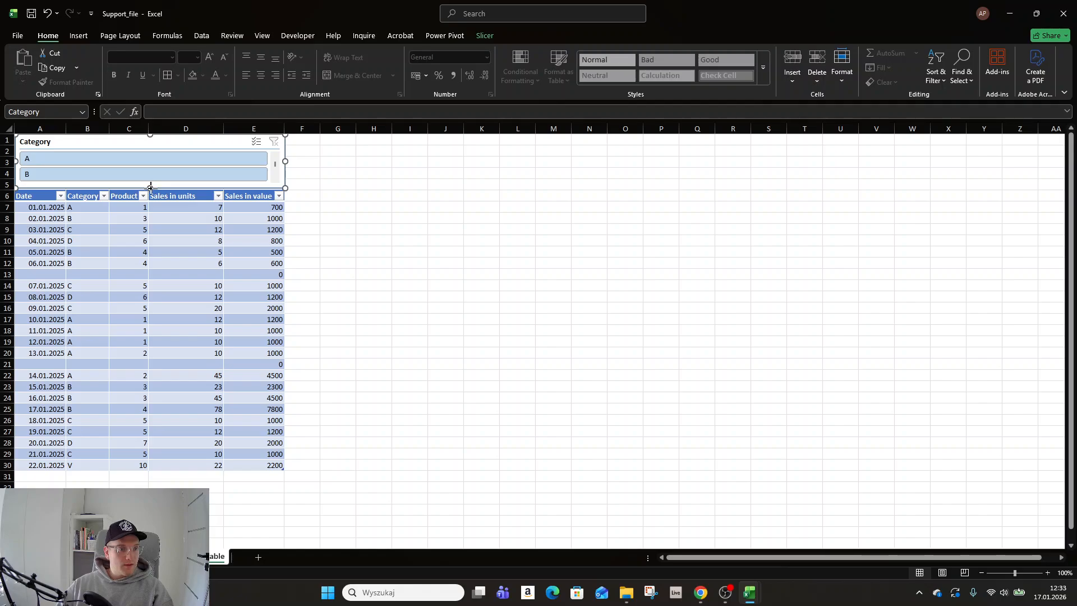
{"action": "scroll", "coordinate": [252, 164], "scroll_direction": "down", "scroll_amount": 3}
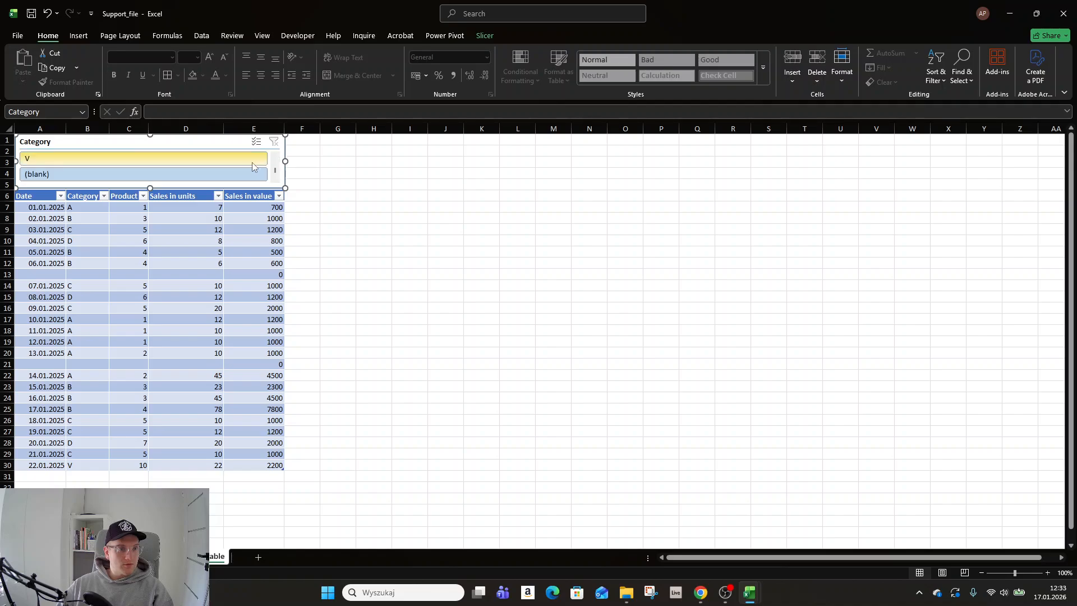
{"action": "scroll", "coordinate": [251, 162], "scroll_direction": "up", "scroll_amount": 4}
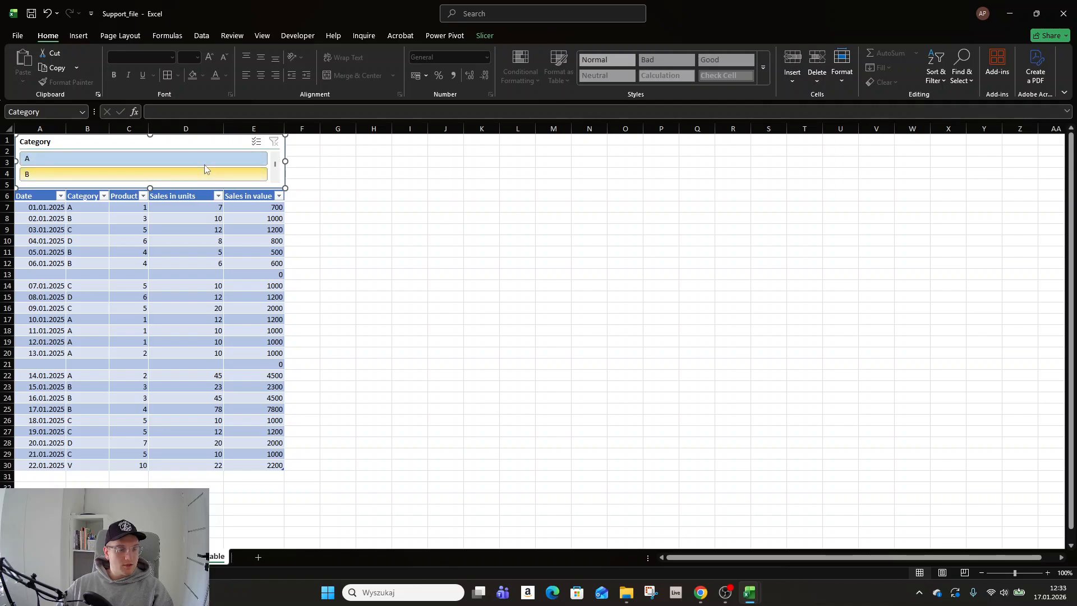
- Arrange the Category slicer's buttons in 3 columns
{"action": "left_click", "coordinate": [492, 34]}
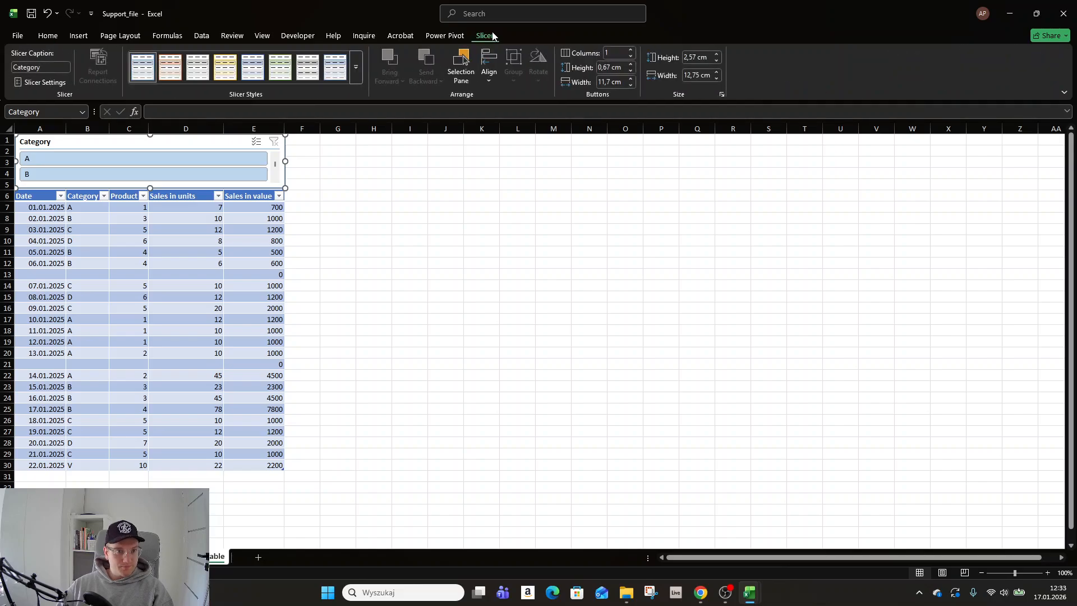
{"action": "left_click", "coordinate": [631, 50]}
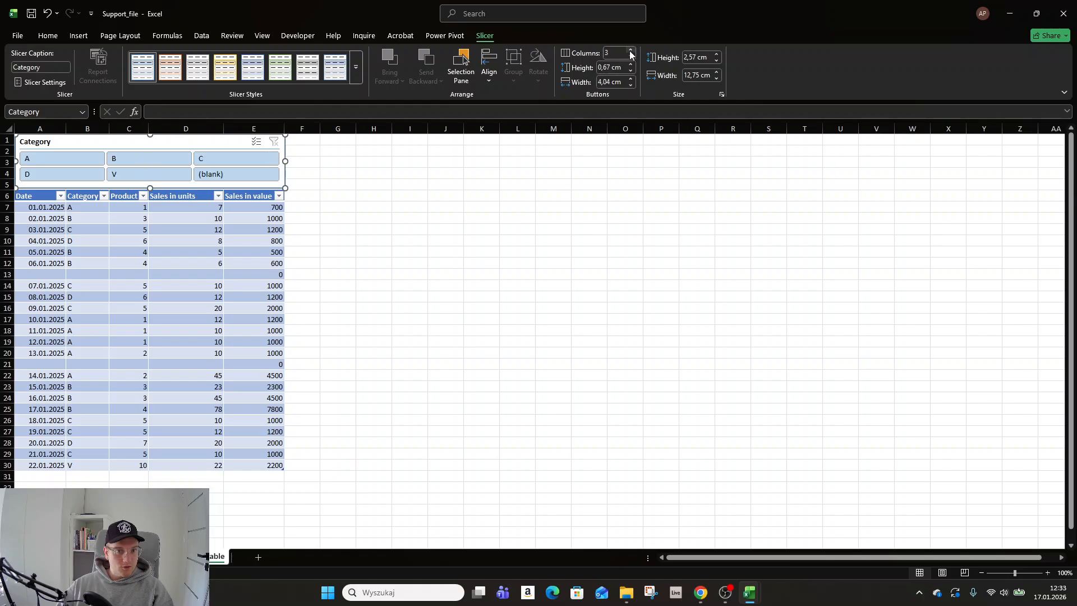
{"action": "left_click", "coordinate": [630, 51]}
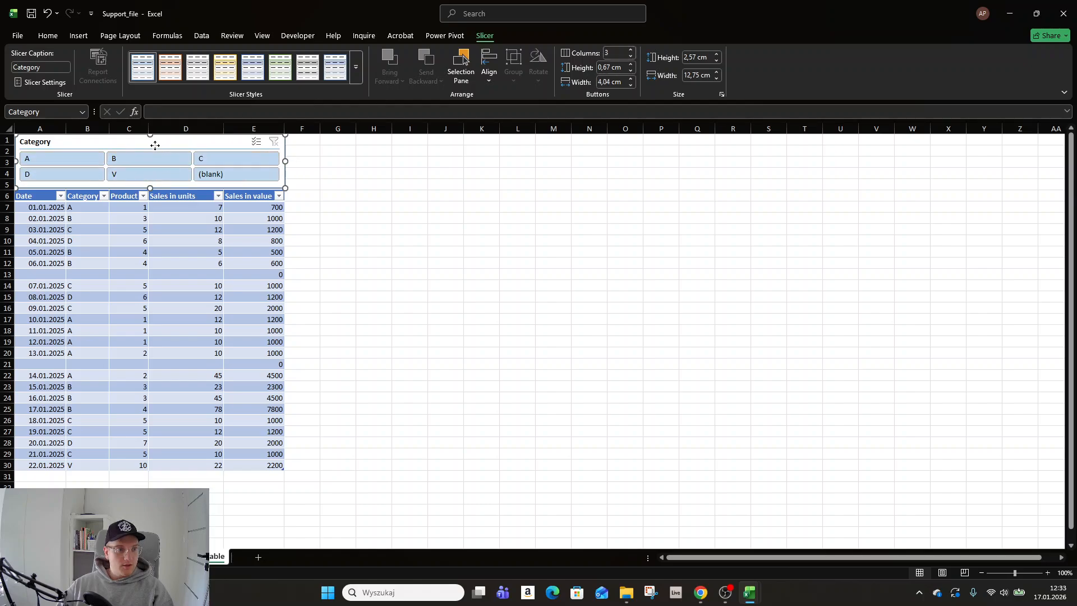
- Filter the table by categories V, A and C together with the slicer, and clear the filter
{"action": "left_click", "coordinate": [63, 159]}
{"action": "left_click", "coordinate": [149, 176]}
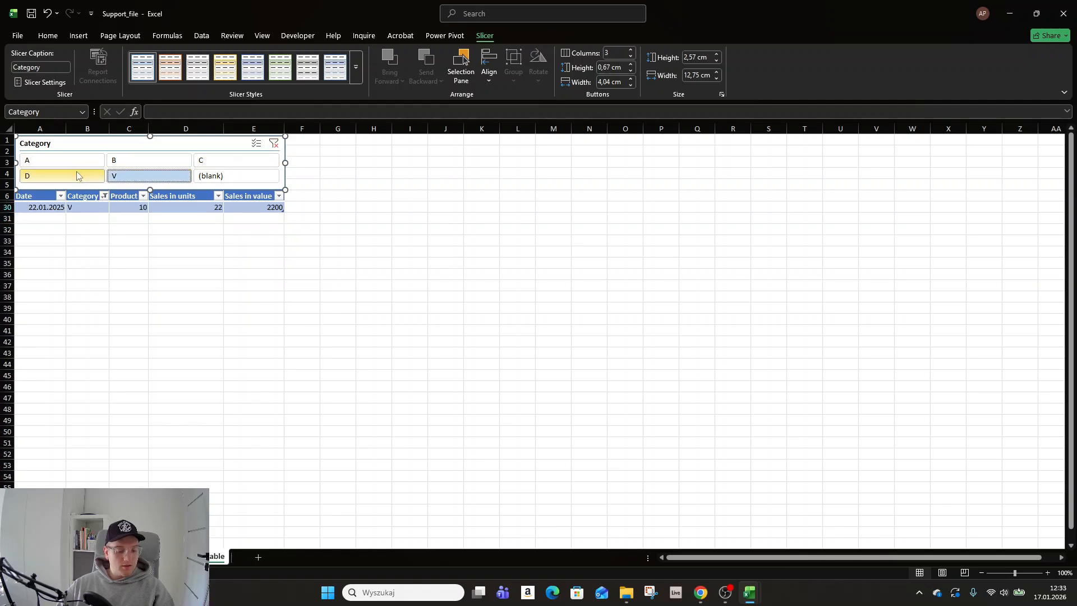
{"action": "left_click", "coordinate": [63, 161], "text": "ctrl"}
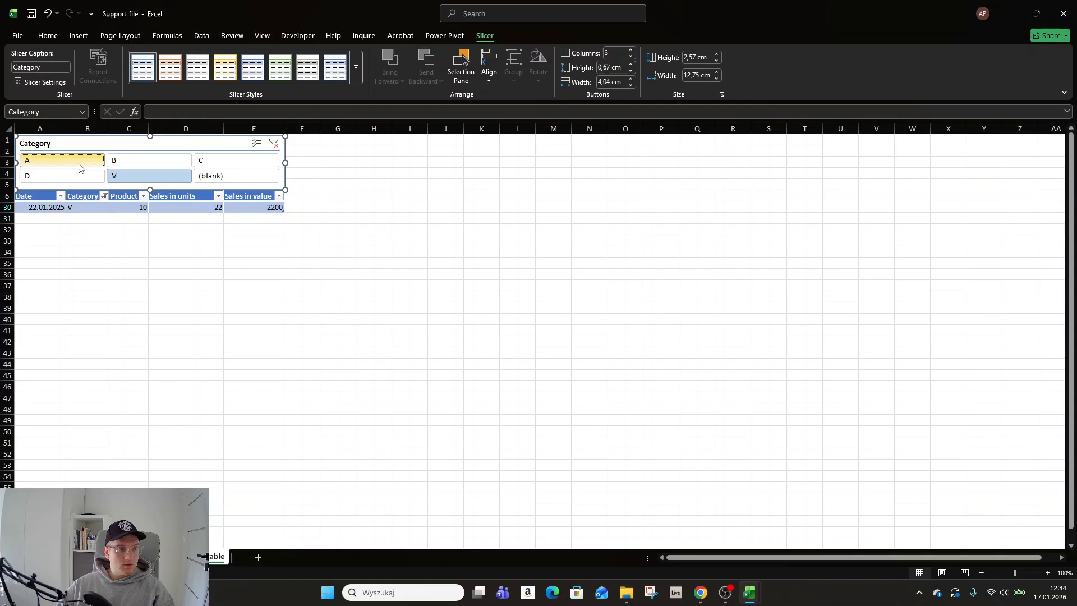
{"action": "left_click", "coordinate": [224, 163], "text": "ctrl"}
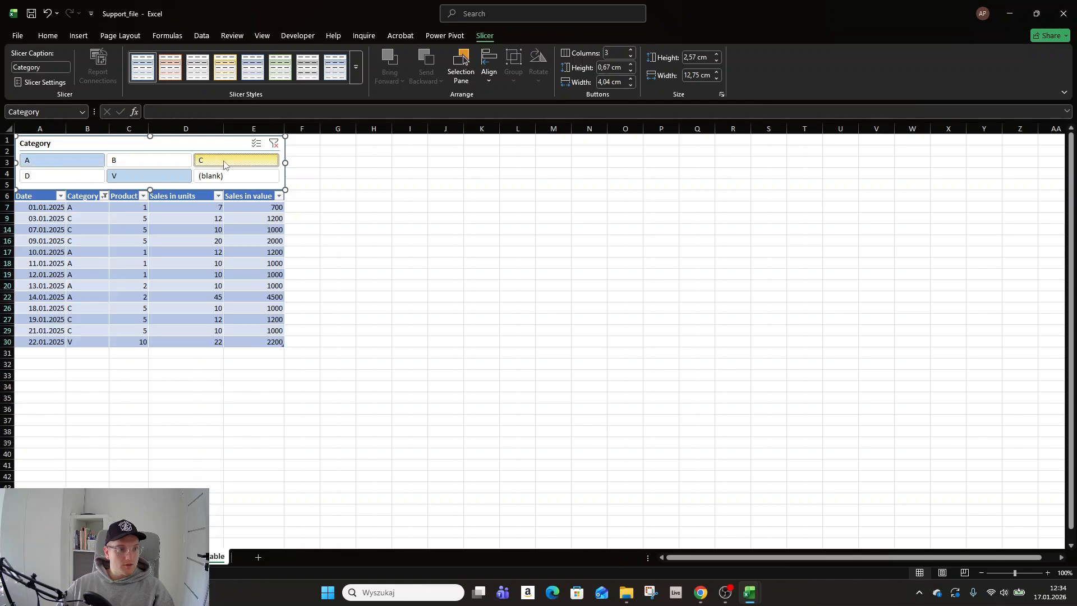
{"action": "left_click", "coordinate": [274, 144]}
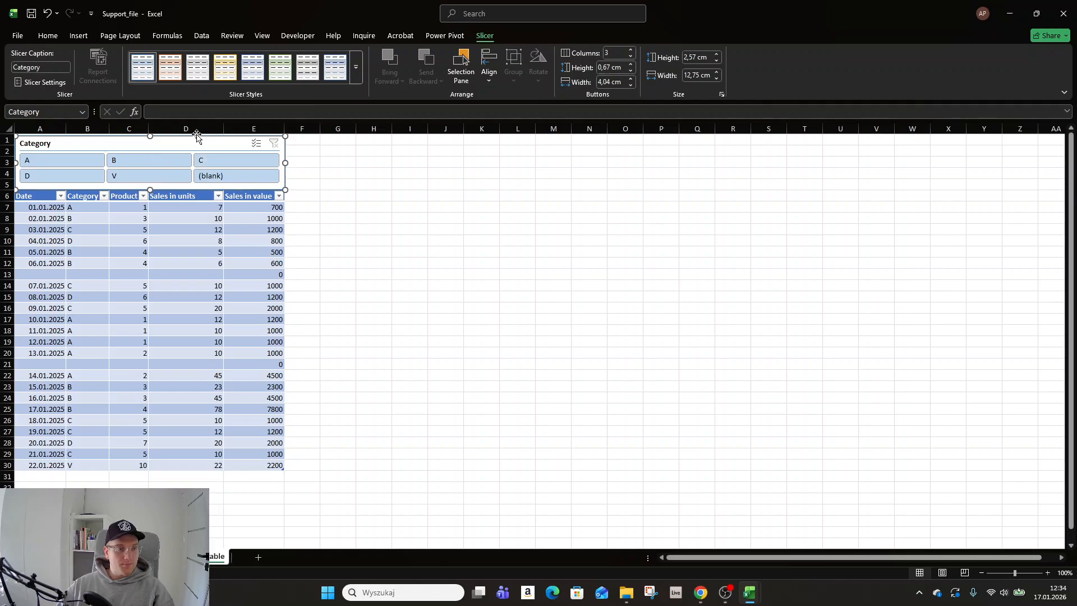
- Delete the Category slicer and the five blank rows above the table
{"action": "key", "text": "Delete"}
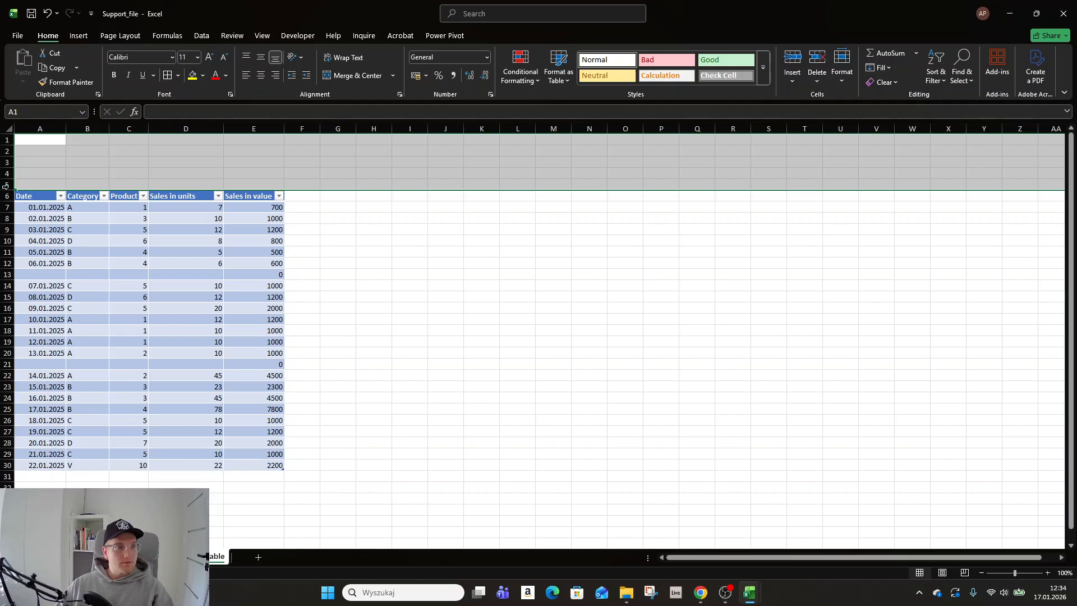
{"action": "left_click_drag", "start_coordinate": [4, 184], "coordinate": [248, 407]}
{"action": "right_click", "coordinate": [6, 141]}
{"action": "left_click", "coordinate": [22, 265]}
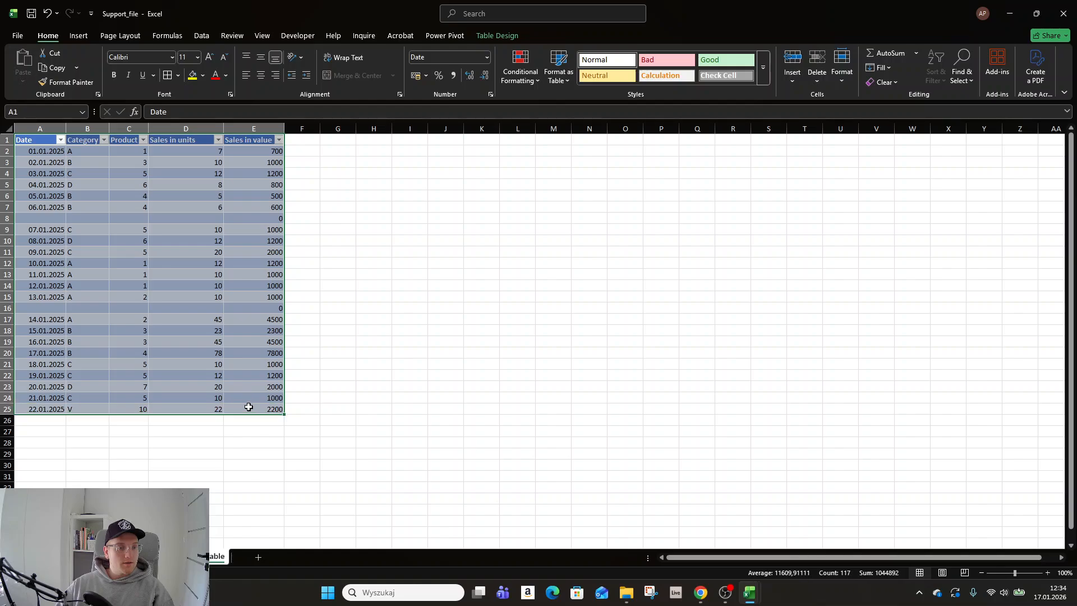
- Convert the sales table back to a normal range
{"action": "left_click_drag", "start_coordinate": [300, 298], "coordinate": [295, 288]}
{"action": "left_click", "coordinate": [202, 145]}
{"action": "left_click", "coordinate": [497, 36]}
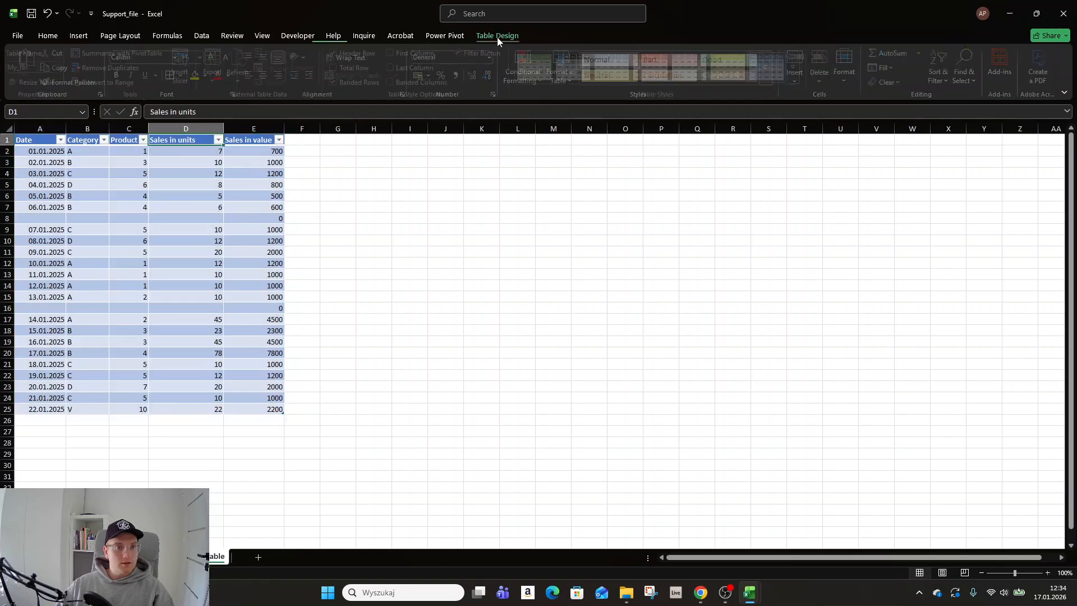
{"action": "left_click", "coordinate": [138, 81]}
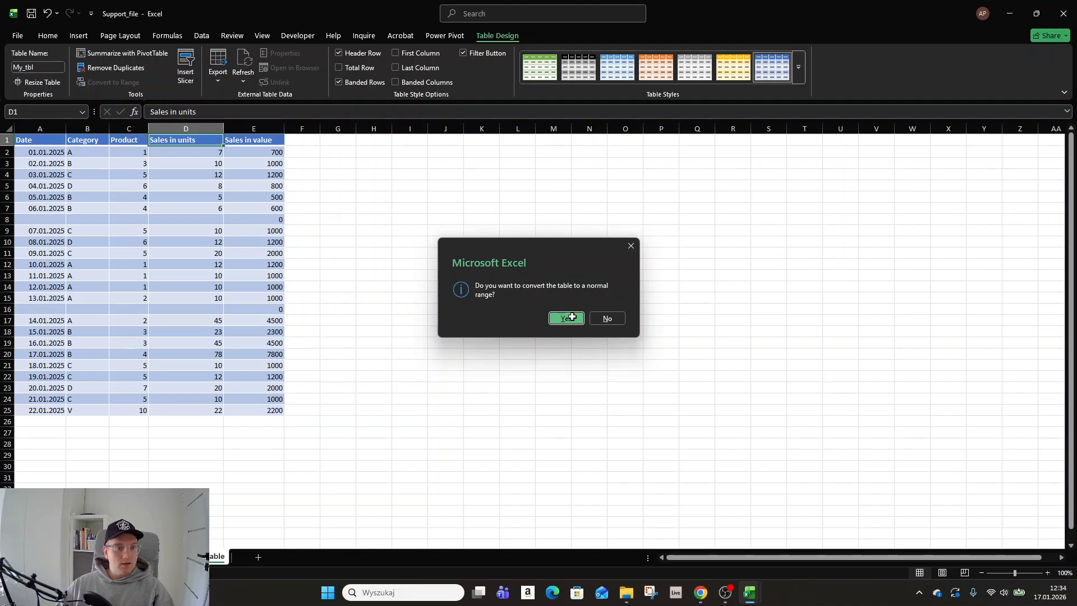
{"action": "left_click", "coordinate": [569, 316]}
- Clear the leftover table formatting from the sales range in columns A to E
{"action": "left_click", "coordinate": [88, 175]}
{"action": "left_click", "coordinate": [80, 252]}
{"action": "left_click", "coordinate": [132, 365]}
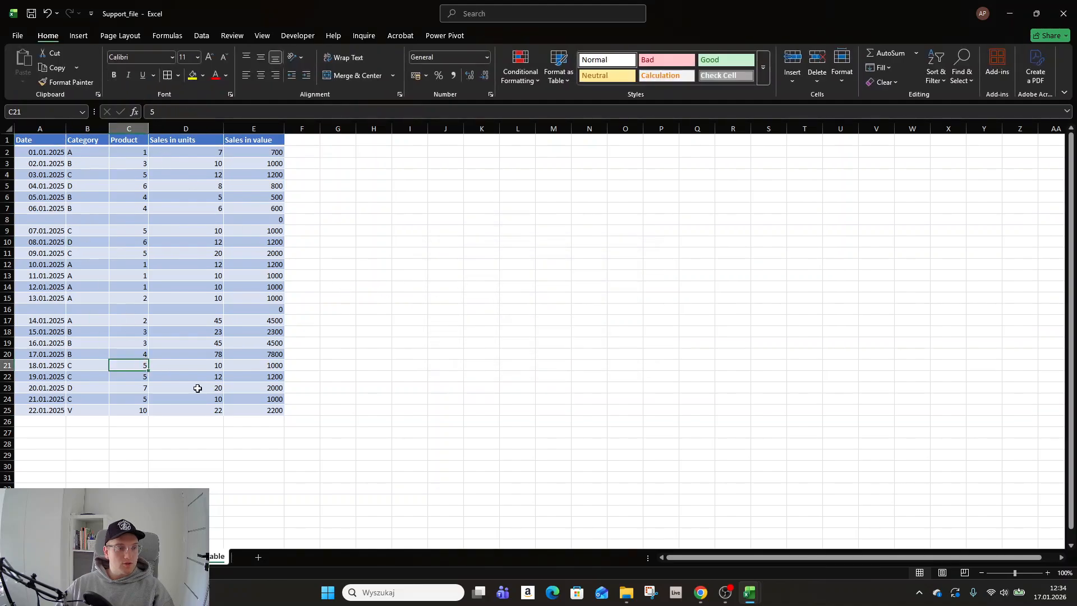
{"action": "left_click", "coordinate": [196, 398]}
{"action": "left_click_drag", "start_coordinate": [261, 308], "coordinate": [1, 228]}
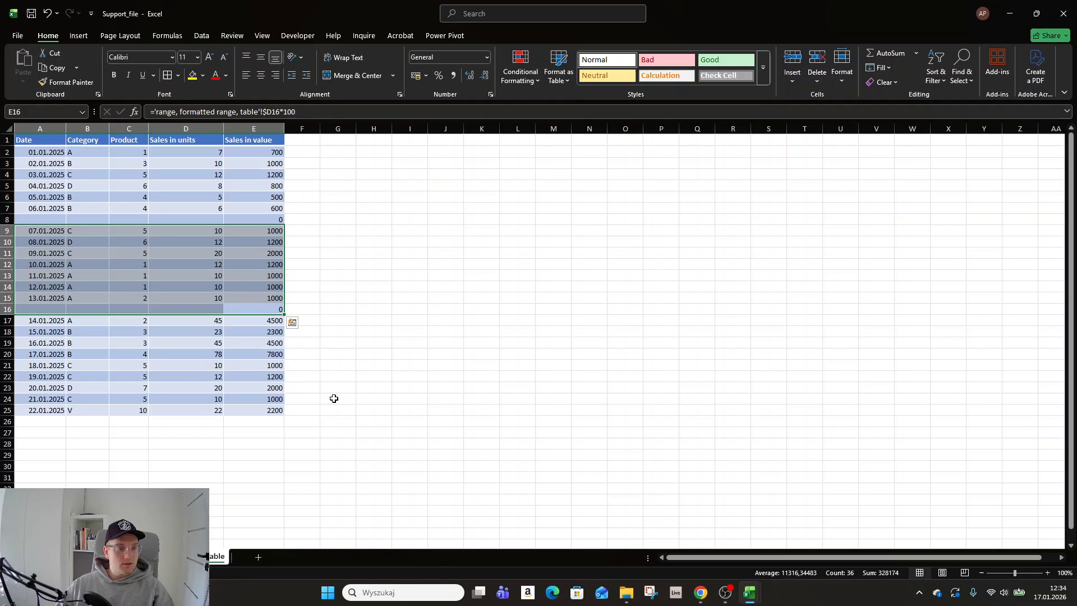
{"action": "left_click", "coordinate": [408, 282]}
{"action": "left_click", "coordinate": [62, 82]}
{"action": "mouse_move", "coordinate": [263, 410]}
{"action": "left_mouse_down"}
{"action": "mouse_move", "coordinate": [82, 270]}
{"action": "mouse_move", "coordinate": [31, 140]}
{"action": "mouse_move", "coordinate": [78, 384]}
{"action": "mouse_move", "coordinate": [44, 409]}
{"action": "left_mouse_up"}
{"action": "left_click", "coordinate": [385, 217]}
- Apply the Short Date number format to the dates in A2:A25
{"action": "left_click", "coordinate": [487, 57]}
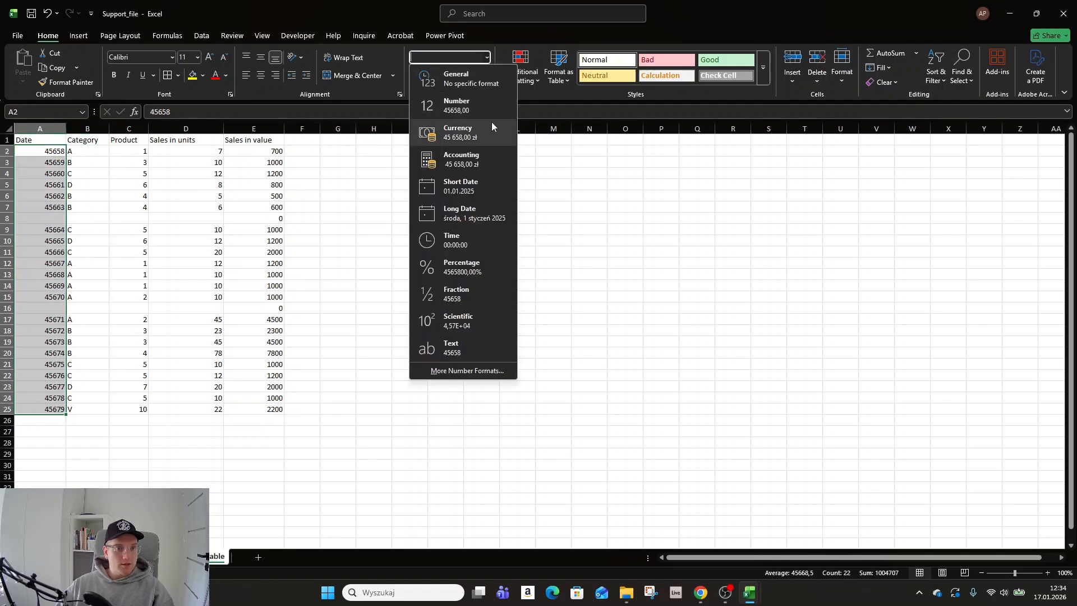
{"action": "left_click", "coordinate": [465, 179]}
{"action": "left_click", "coordinate": [464, 174]}
{"action": "left_click", "coordinate": [17, 162]}
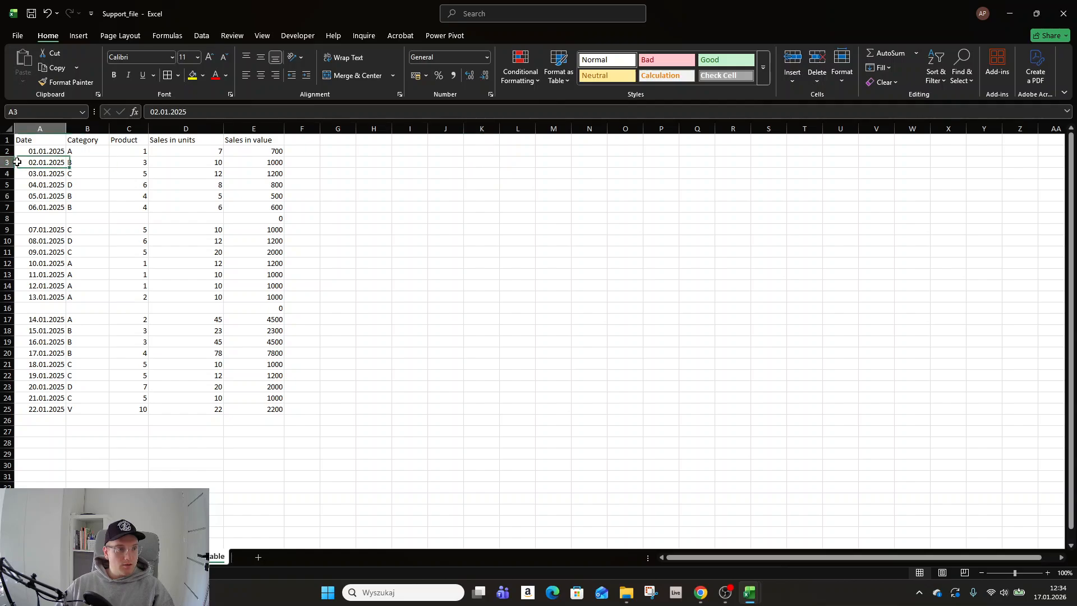
{"action": "left_click", "coordinate": [16, 138]}
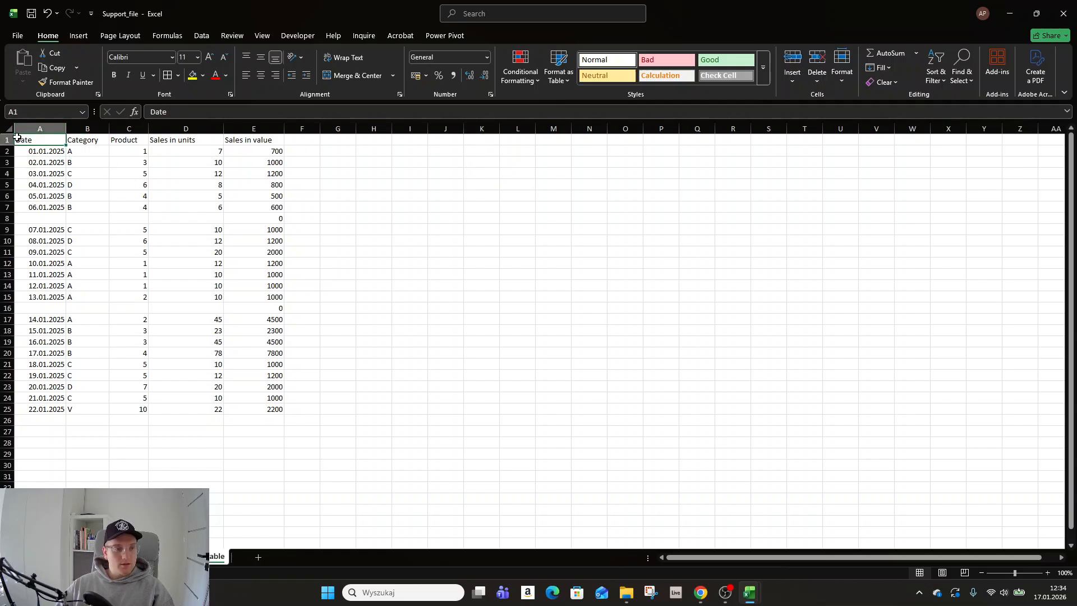
- Clear the Sales in value formula in the blank row's cell E8
{"action": "left_click", "coordinate": [257, 218]}
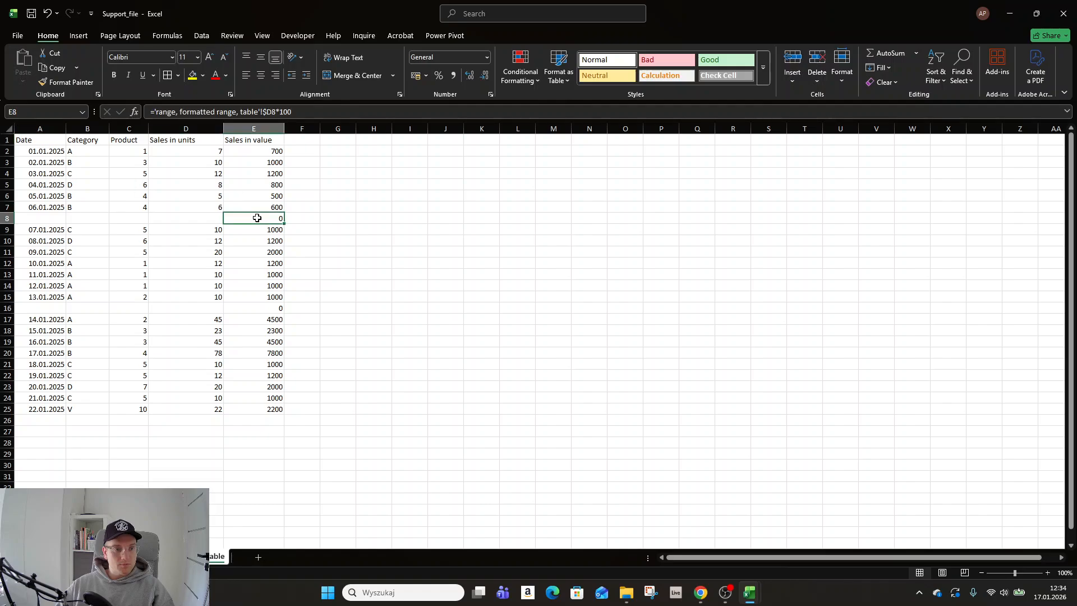
{"action": "key", "text": "Delete"}
{"action": "key", "text": "Down"}
{"action": "key", "text": "Down"}
{"action": "key", "text": "Down"}
{"action": "key", "text": "Down"}
{"action": "key", "text": "Down"}
{"action": "key", "text": "Down"}
{"action": "key", "text": "Down"}
{"action": "key", "text": "Up"}
{"action": "key", "text": "Up"}
{"action": "key", "text": "Up"}
{"action": "key", "text": "Up"}
{"action": "key", "text": "Up"}
{"action": "key", "text": "Up"}
{"action": "key", "text": "Up"}
{"action": "key", "text": "Up"}
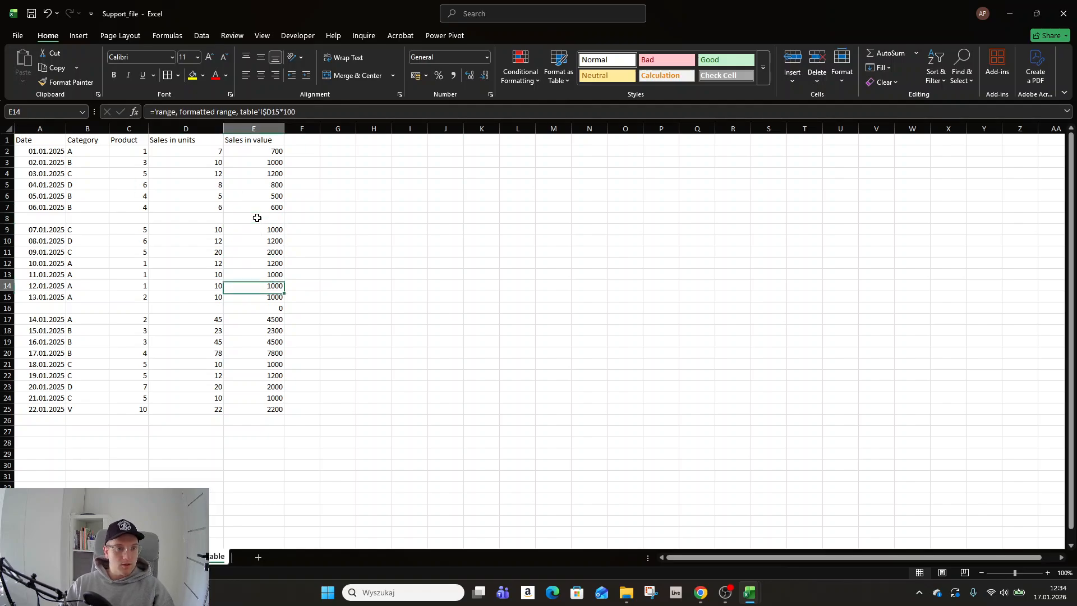
- Delete column E with the Sales in value data
{"action": "right_click", "coordinate": [268, 130]}
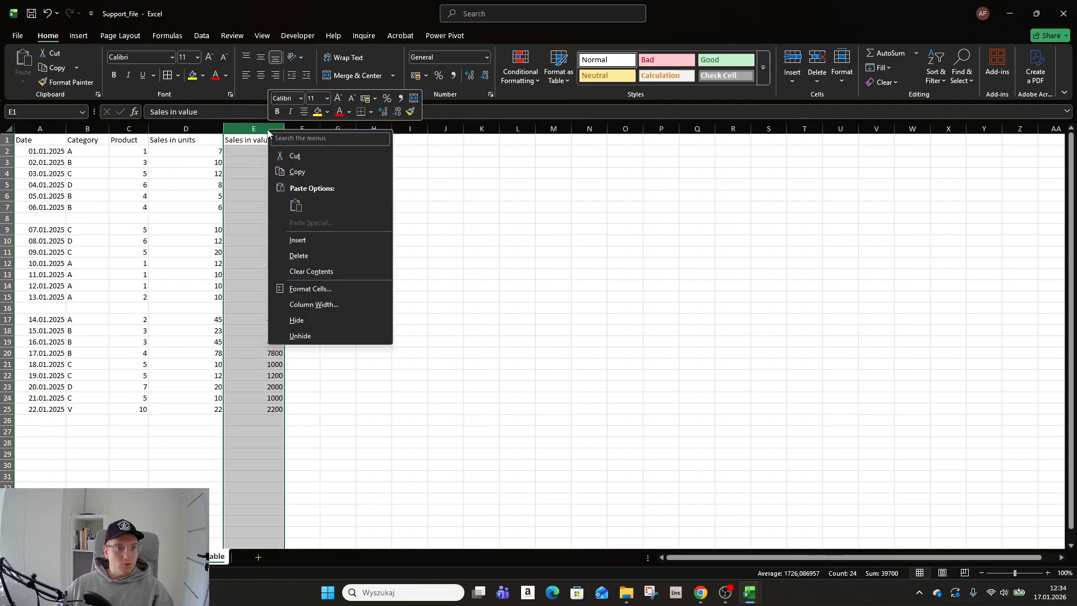
{"action": "left_click", "coordinate": [298, 256]}
{"action": "left_click", "coordinate": [253, 207]}
{"action": "key", "text": "Left"}
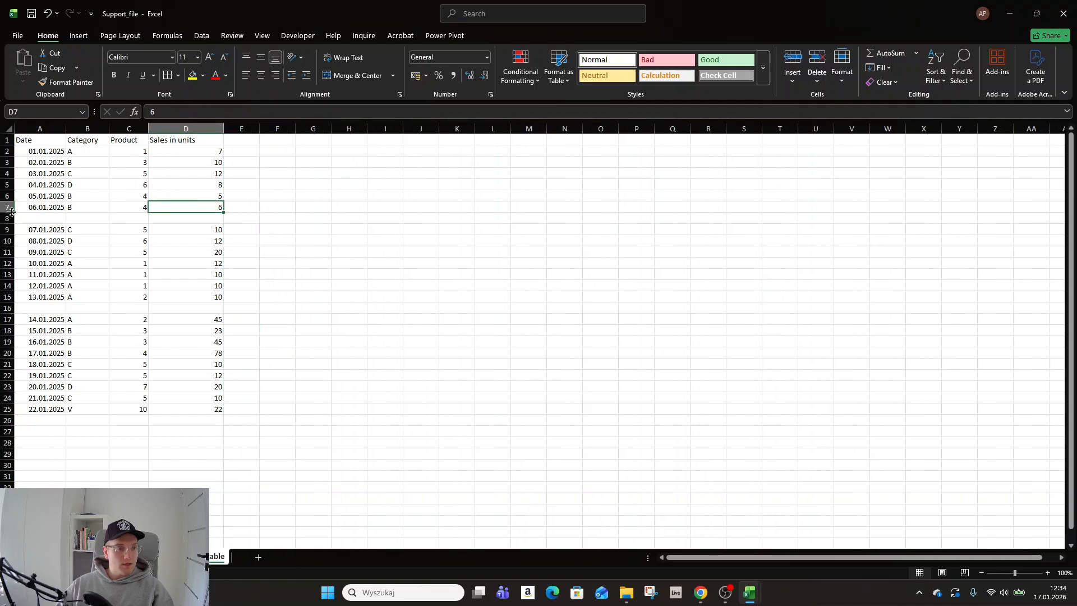
- Examine the blank rows 8 and 16 that split the sales range, and check how far the sheet's data extends
{"action": "left_click", "coordinate": [4, 216]}
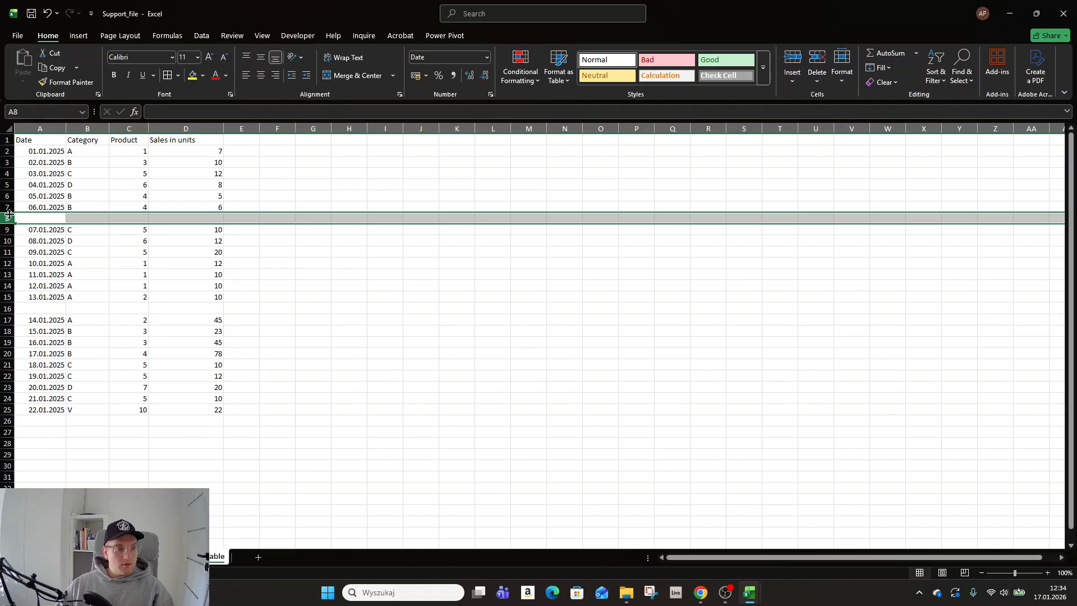
{"action": "left_click", "coordinate": [6, 308]}
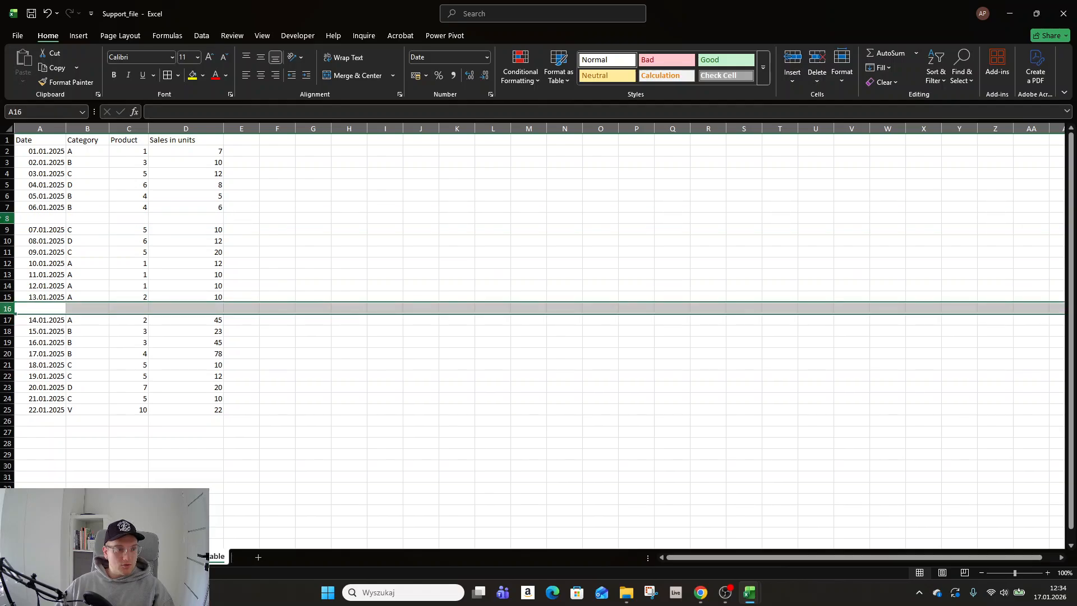
{"action": "left_click", "coordinate": [7, 217], "text": "ctrl"}
{"action": "left_click", "coordinate": [69, 231]}
{"action": "scroll", "coordinate": [111, 267], "scroll_direction": "down", "scroll_amount": 20}
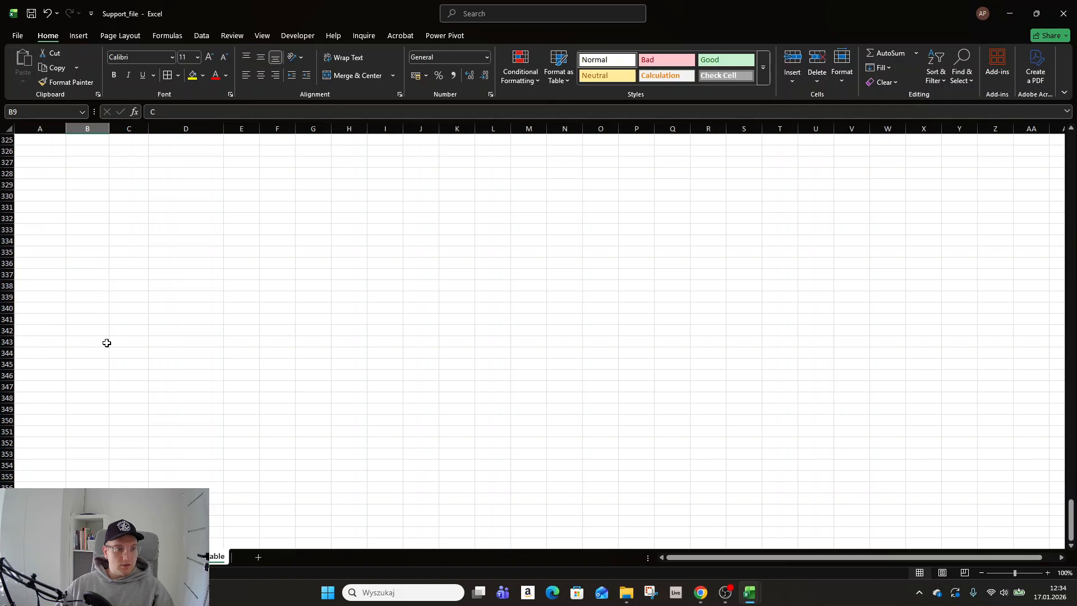
{"action": "scroll", "coordinate": [104, 345], "scroll_direction": "up", "scroll_amount": 20}
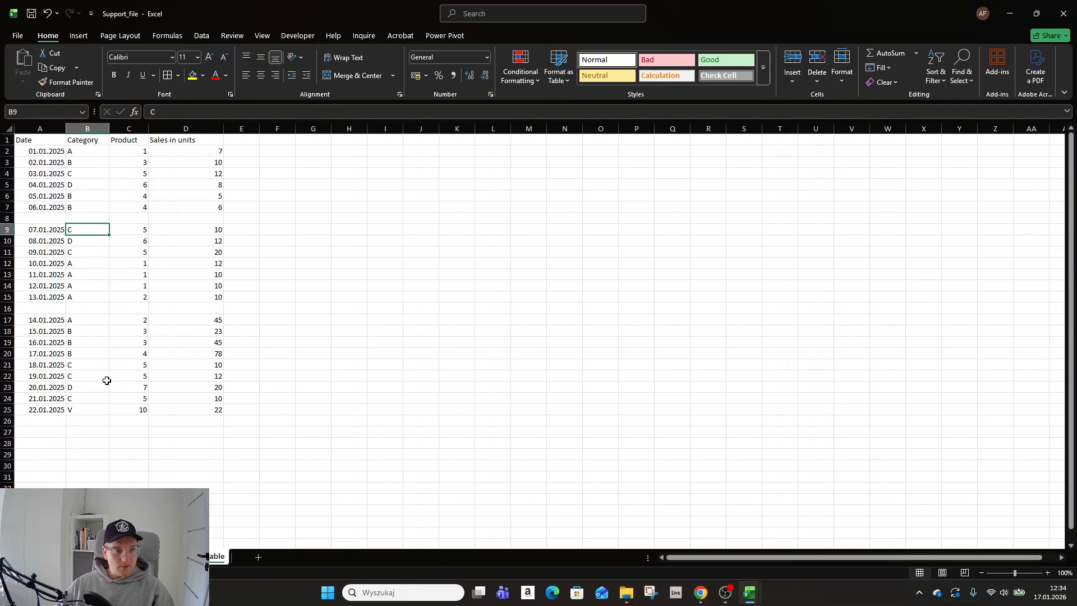
- Add filters to the header row of the sales range and check which dates the Date filter covers
{"action": "left_click", "coordinate": [57, 198]}
{"action": "left_click", "coordinate": [42, 140]}
{"action": "key", "text": "ctrl+shift+l"}
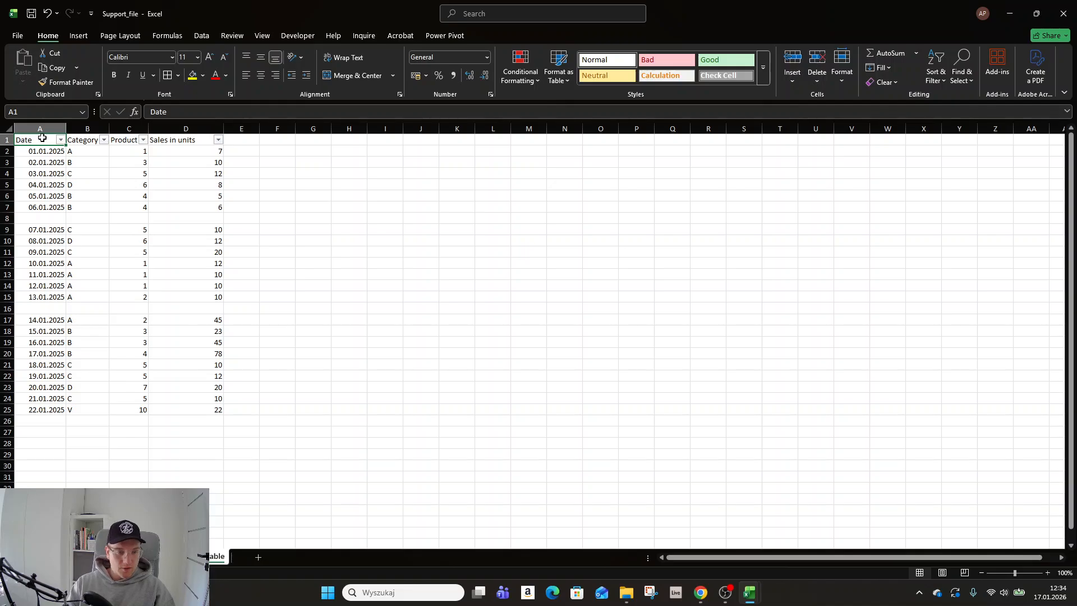
{"action": "left_click", "coordinate": [61, 140]}
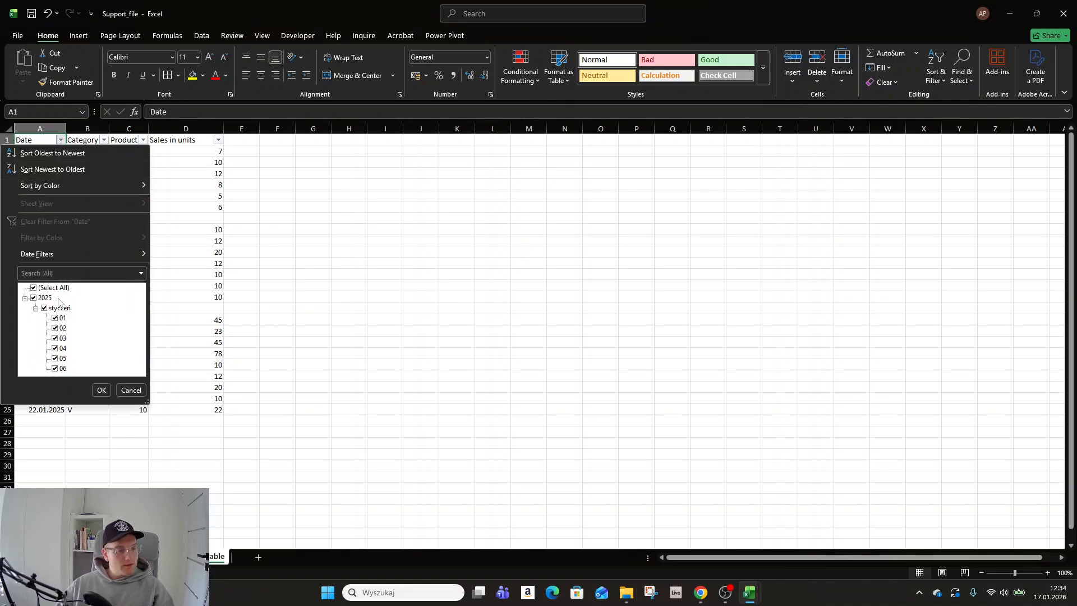
{"action": "left_click", "coordinate": [200, 240]}
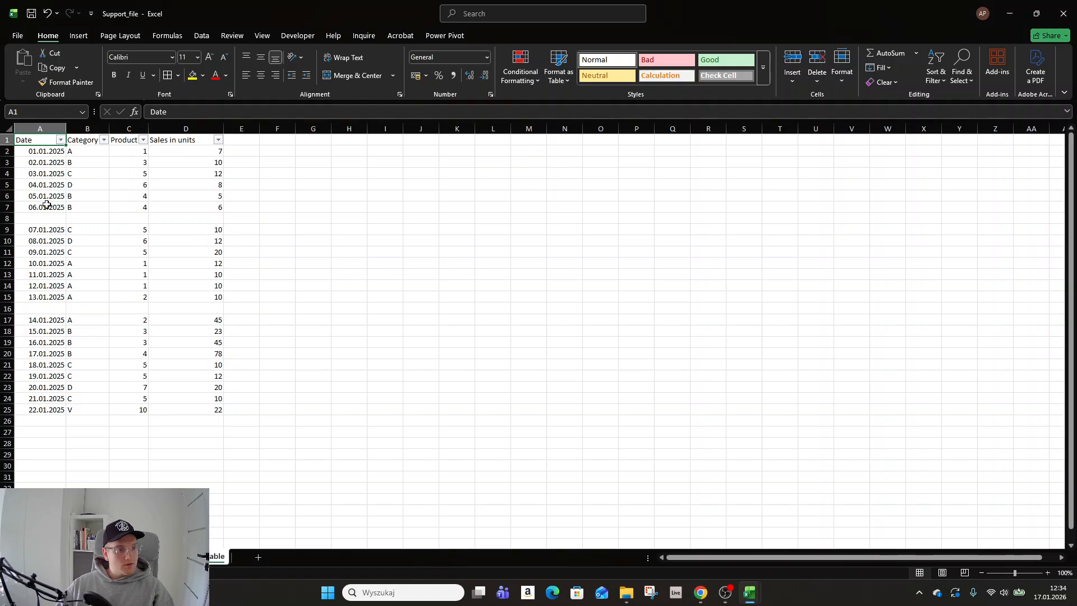
- Check the rows above blank row 8 and remove the filters from the header row of the sales range
{"action": "left_click_drag", "start_coordinate": [42, 207], "coordinate": [219, 151]}
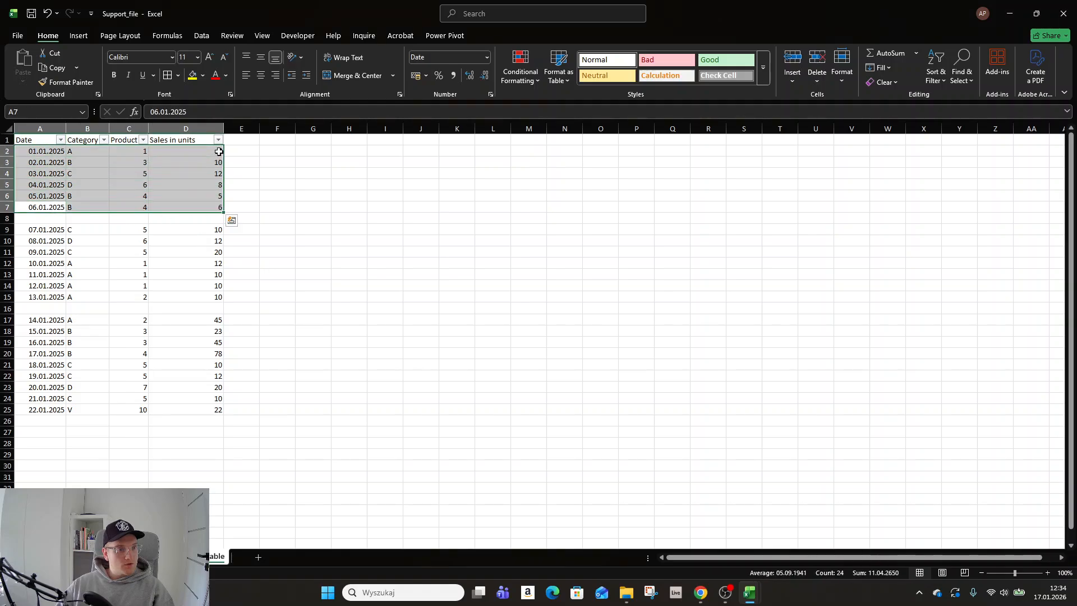
{"action": "left_click", "coordinate": [86, 139]}
{"action": "left_click", "coordinate": [7, 217]}
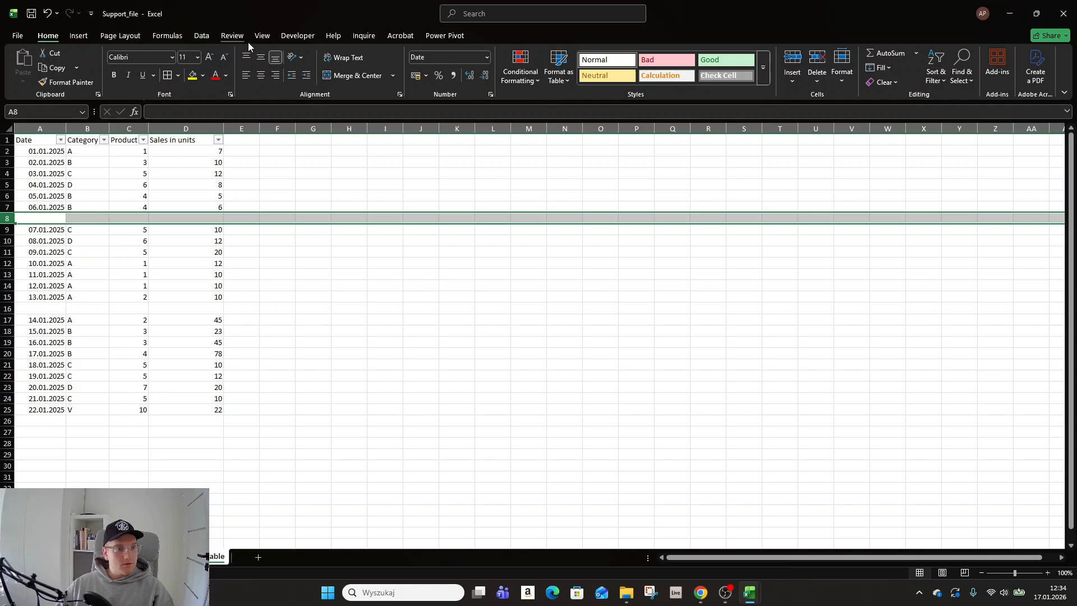
{"action": "left_click", "coordinate": [201, 36]}
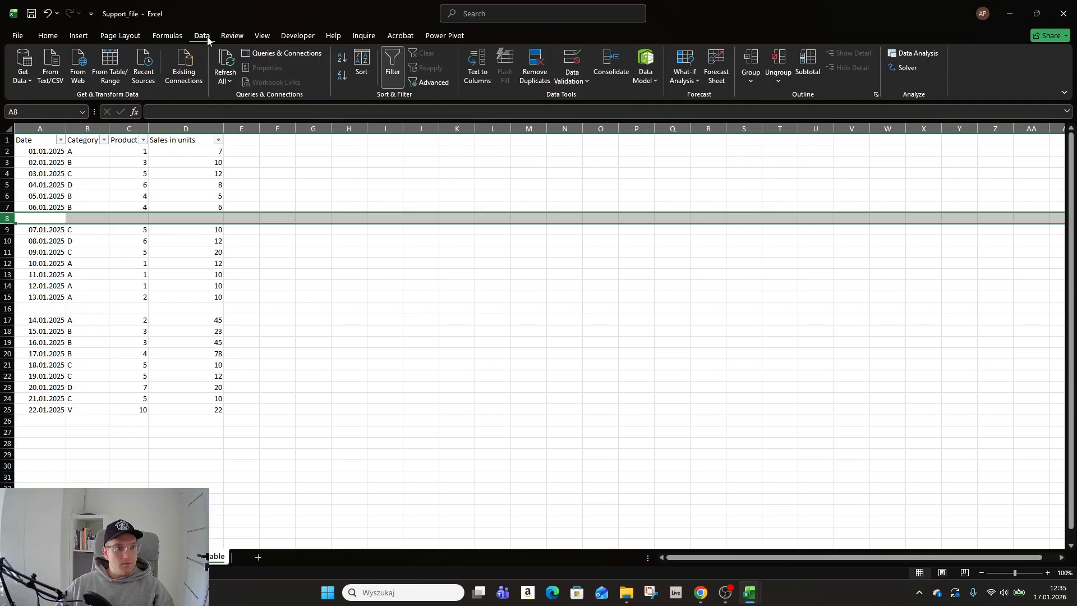
{"action": "key", "text": "ctrl+shift+l"}
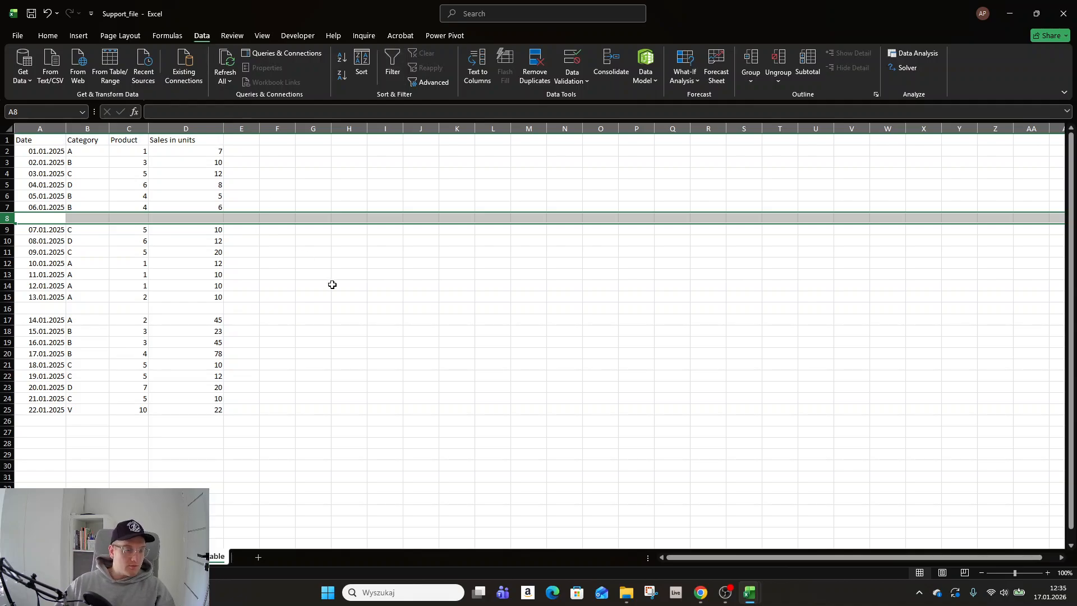
- Check how far the data region around cell A3 reaches, and extend the selection past the blank rows to row 25
{"action": "left_click", "coordinate": [212, 208]}
{"action": "left_click", "coordinate": [41, 163]}
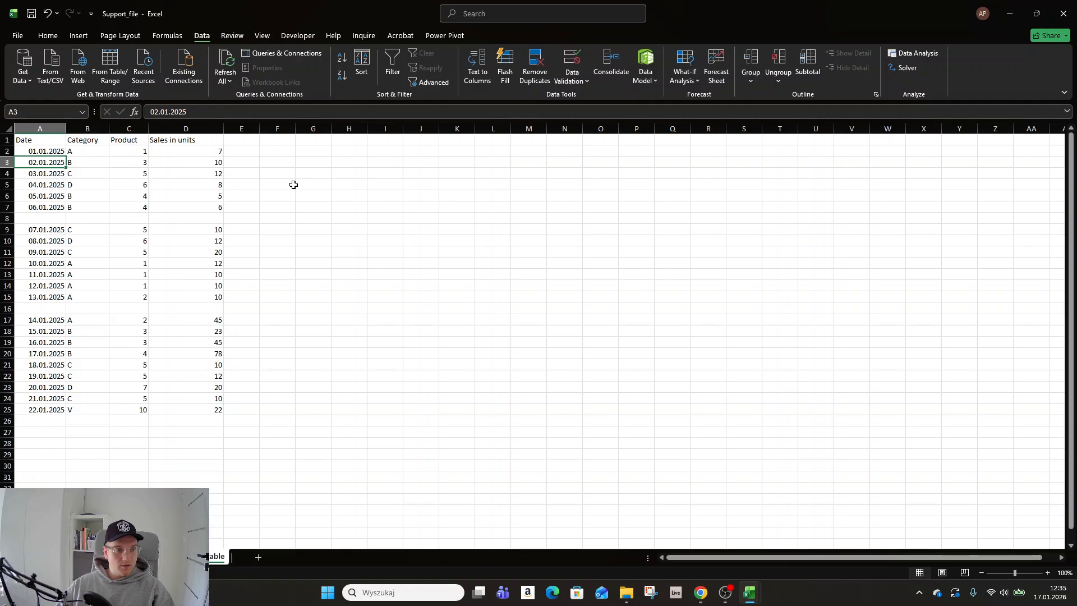
{"action": "key", "text": "ctrl+a"}
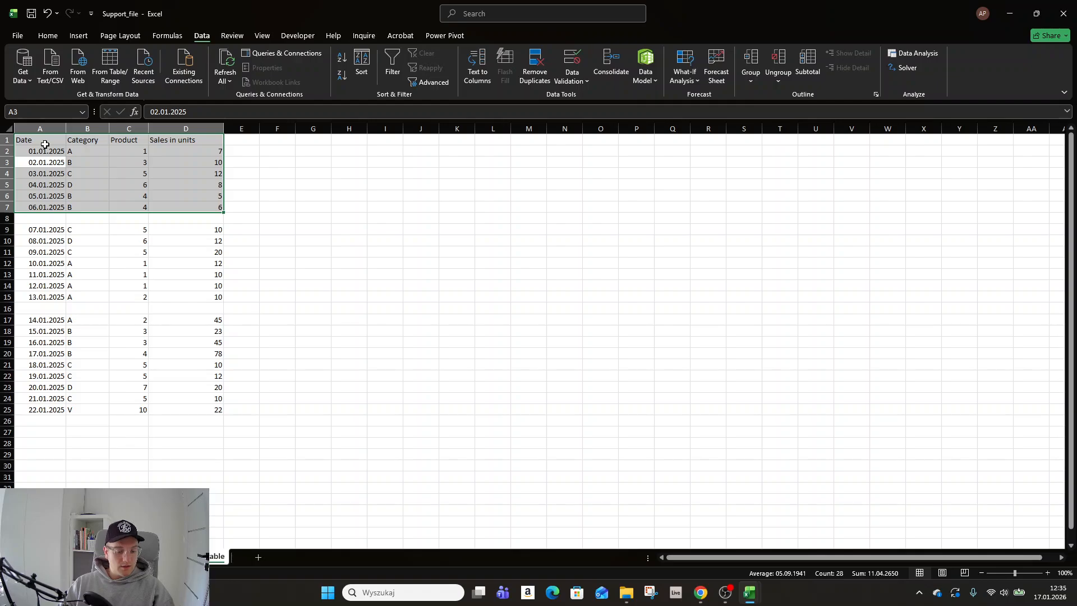
{"action": "key", "text": "ctrl+shift+Down"}
{"action": "key", "text": "ctrl+shift+Down"}
{"action": "key", "text": "ctrl+shift+Down"}
{"action": "key", "text": "ctrl+shift+Down"}
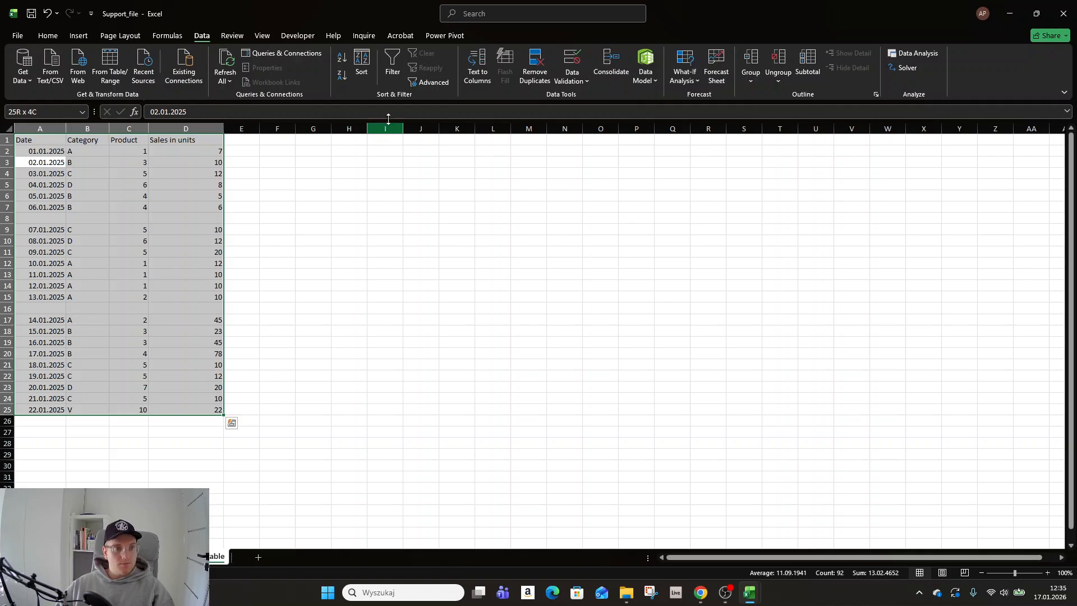
- Select A1:D25 including the blank rows and convert it to a table with headers
{"action": "left_click", "coordinate": [44, 142]}
{"action": "key", "text": "shift+Down"}
{"action": "key", "text": "shift+Down"}
{"action": "key", "text": "shift+Down"}
{"action": "key", "text": "shift+Right"}
{"action": "key", "text": "shift+Right"}
{"action": "key", "text": "shift+Right"}
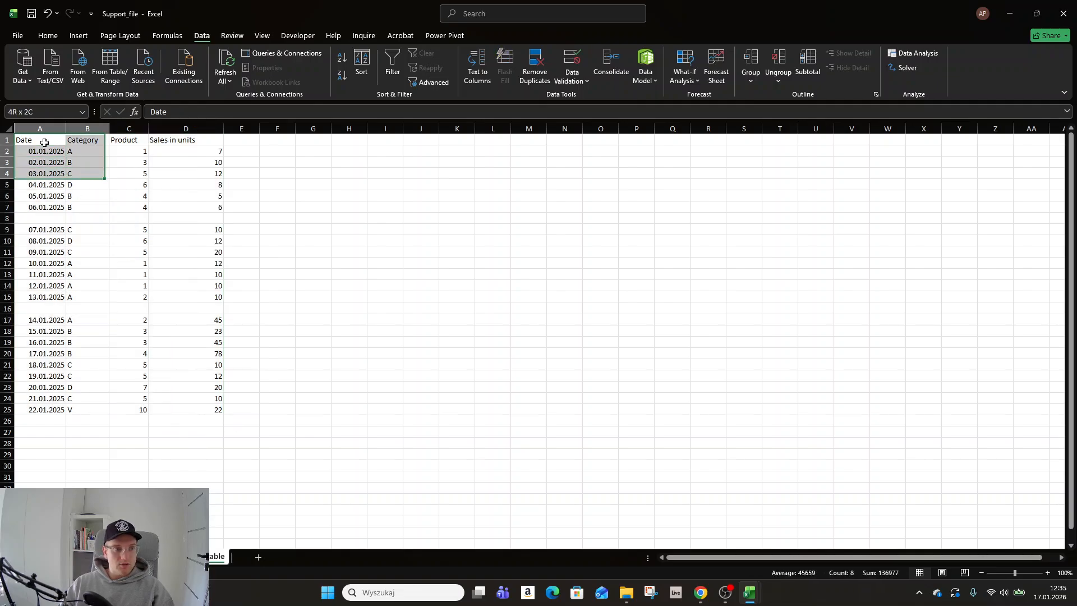
{"action": "key", "text": "shift+Down"}
{"action": "key", "text": "shift+Down"}
{"action": "key", "text": "shift+Down"}
{"action": "key", "text": "shift+Down"}
{"action": "key", "text": "shift+Down"}
{"action": "key", "text": "shift+Down"}
{"action": "key", "text": "shift+Down"}
{"action": "key", "text": "shift+Down"}
{"action": "key", "text": "shift+Down"}
{"action": "key", "text": "shift+Down"}
{"action": "key", "text": "shift+Down"}
{"action": "key", "text": "shift+Down"}
{"action": "key", "text": "shift+Down"}
{"action": "key", "text": "shift+Down"}
{"action": "key", "text": "shift+Down"}
{"action": "key", "text": "shift+Down"}
{"action": "key", "text": "shift+Down"}
{"action": "key", "text": "shift+Down"}
{"action": "key", "text": "shift+Down"}
{"action": "key", "text": "shift+Down"}
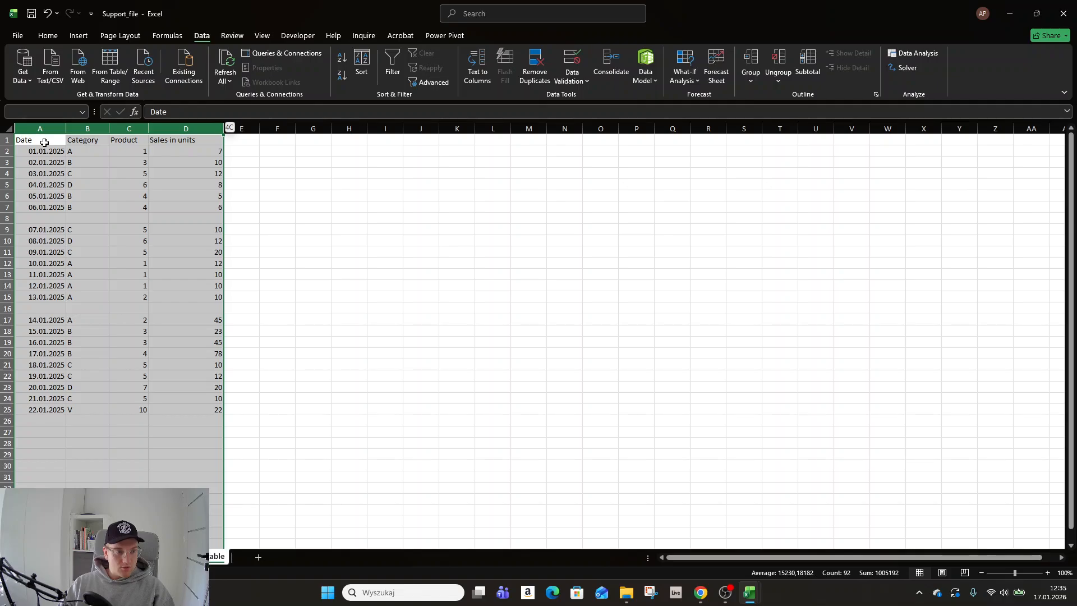
{"action": "key", "text": "ctrl+shift+Up"}
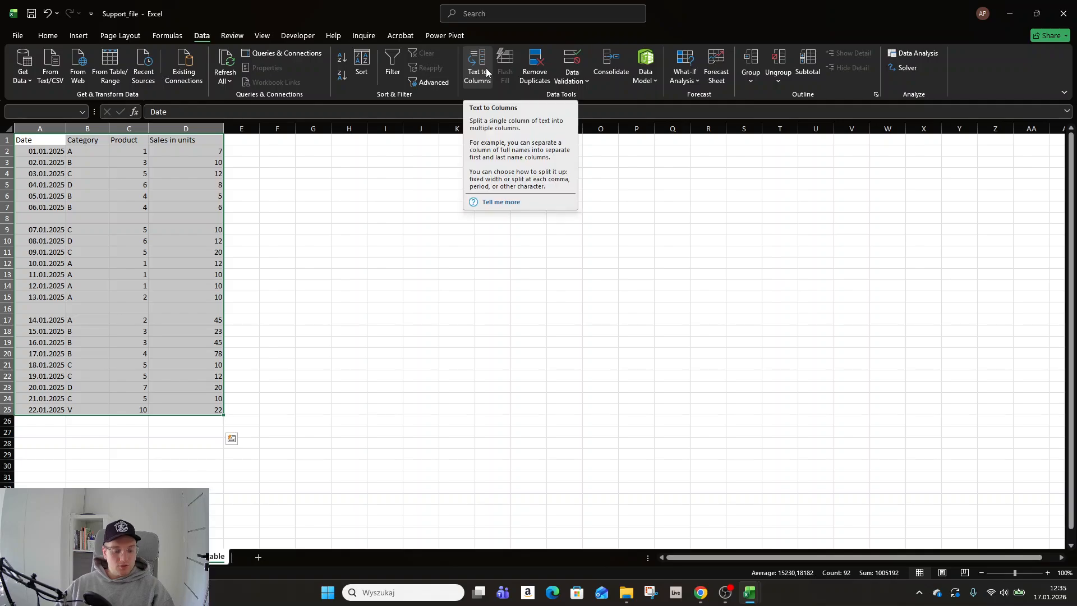
{"action": "key", "text": "ctrl+t"}
{"action": "left_click", "coordinate": [639, 374]}
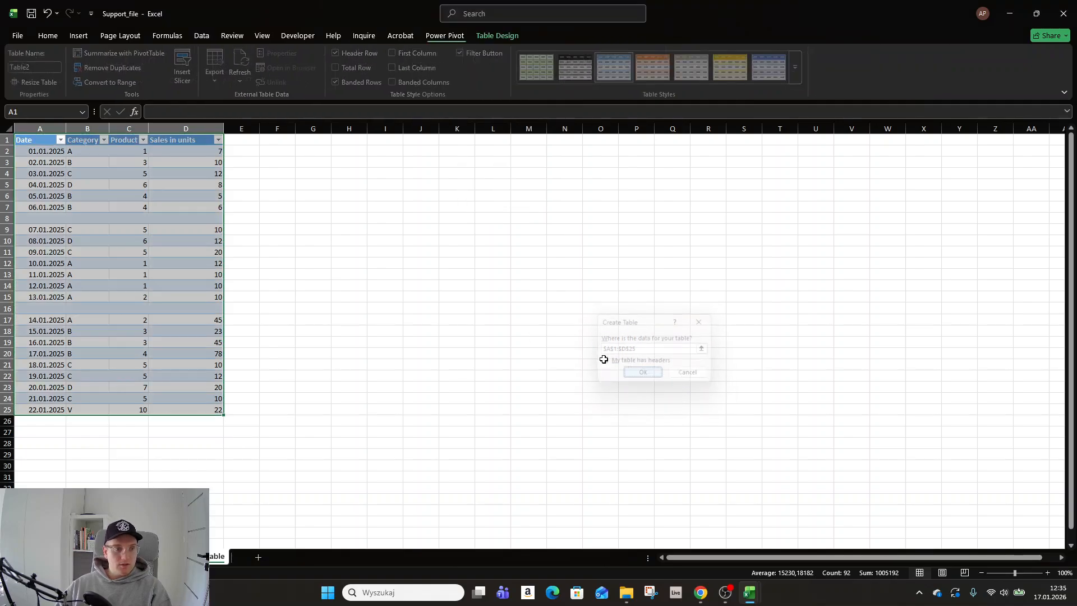
- Exclude blanks in the table's Date filter, check the filtered rows, and undo the filter
{"action": "left_click", "coordinate": [95, 218]}
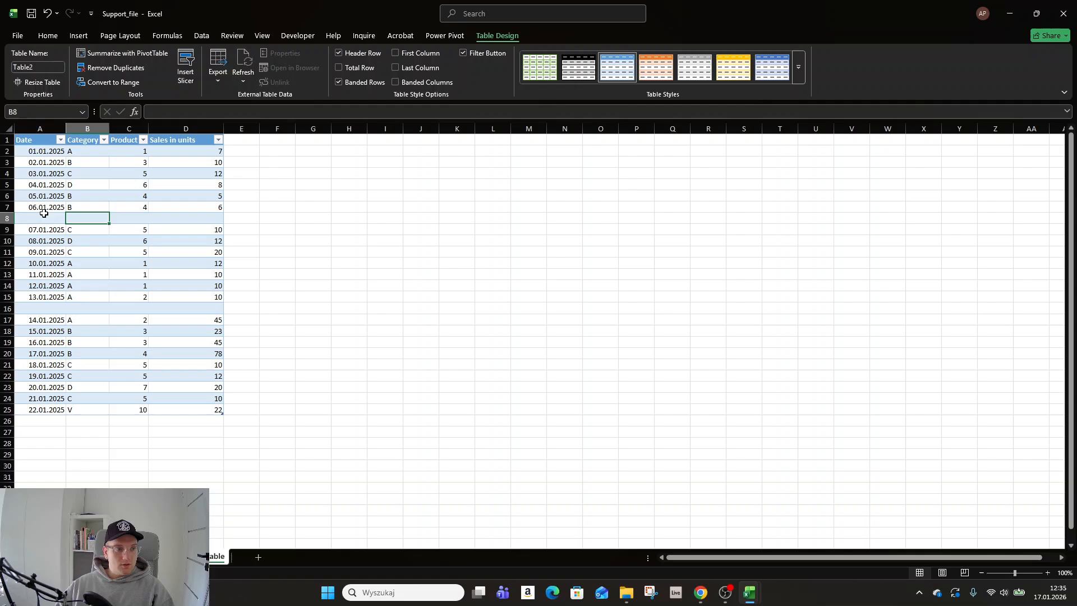
{"action": "left_click", "coordinate": [47, 140]}
{"action": "left_click", "coordinate": [60, 140]}
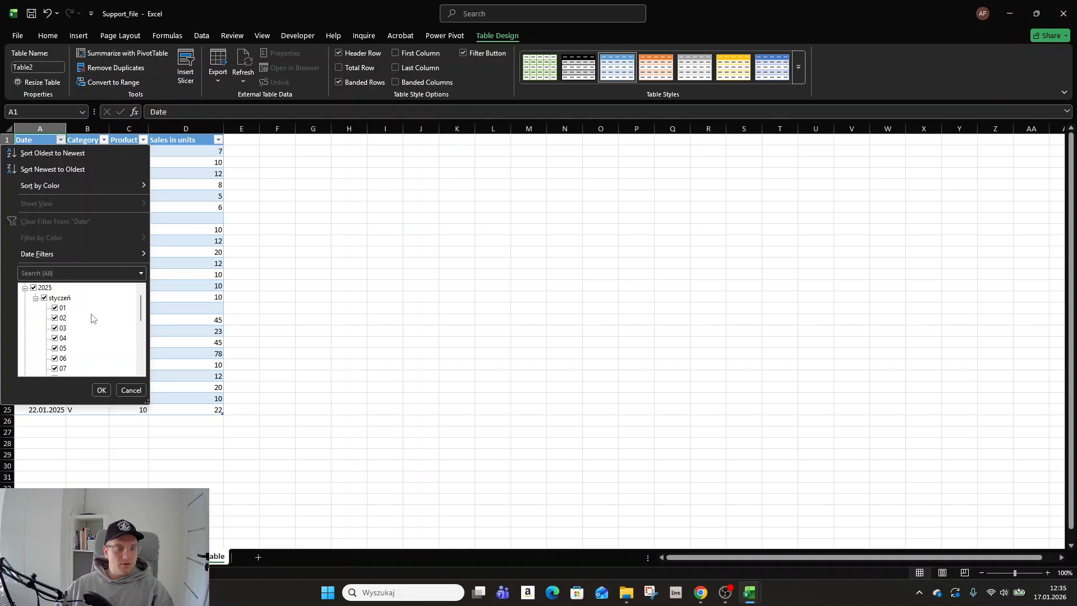
{"action": "left_click_drag", "start_coordinate": [138, 306], "coordinate": [139, 359]}
{"action": "left_click", "coordinate": [45, 372]}
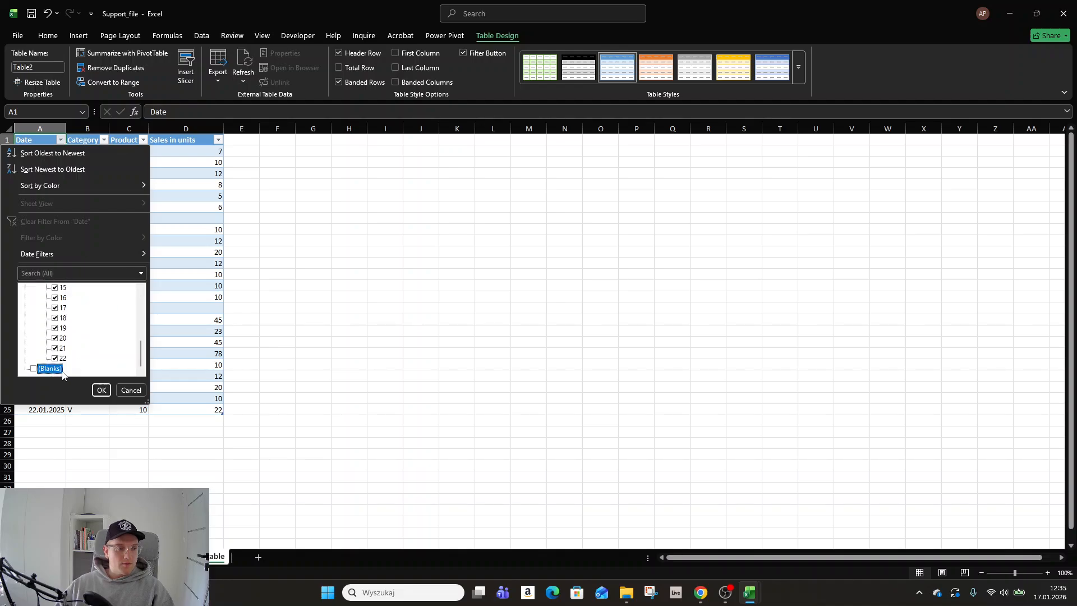
{"action": "left_click", "coordinate": [102, 390]}
{"action": "left_click_drag", "start_coordinate": [34, 141], "coordinate": [169, 387]}
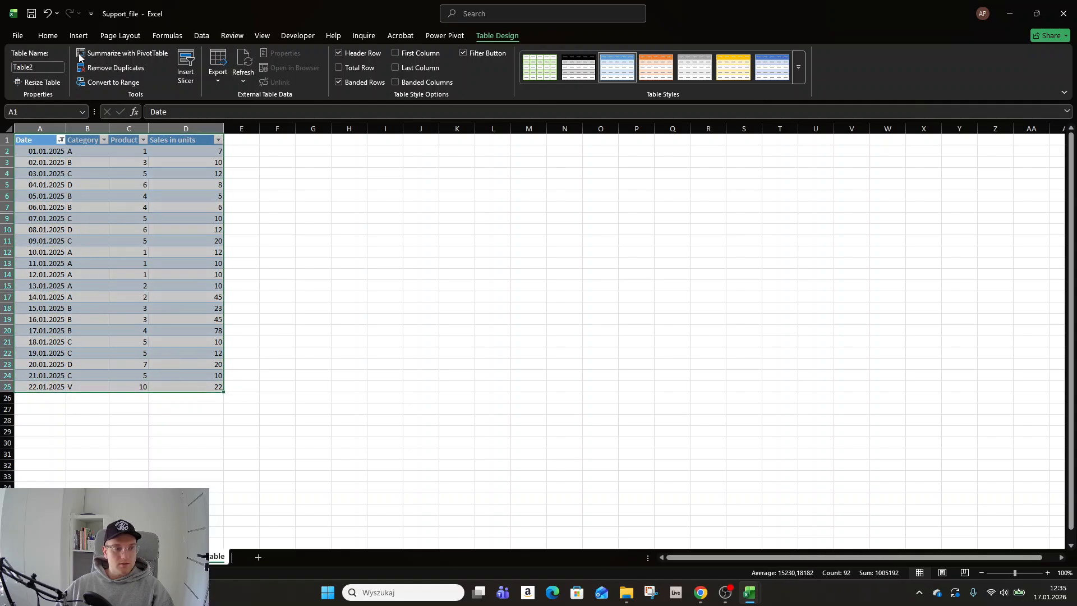
{"action": "left_click", "coordinate": [47, 16]}
- Filter the table's Date column to show only blanks
{"action": "left_click", "coordinate": [61, 140]}
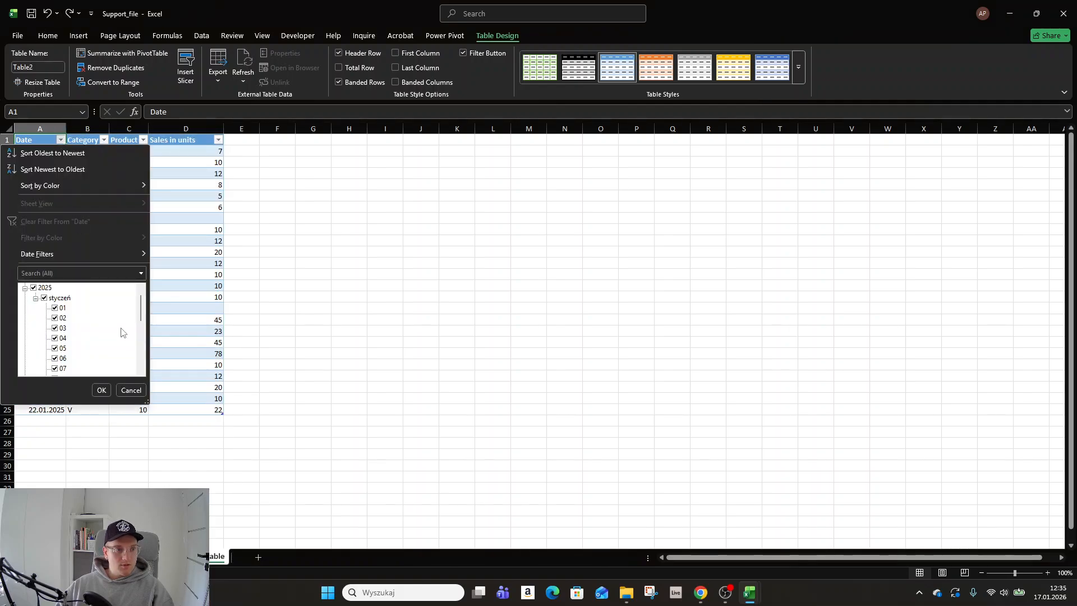
{"action": "left_click", "coordinate": [54, 298]}
{"action": "left_click_drag", "start_coordinate": [141, 301], "coordinate": [140, 349]}
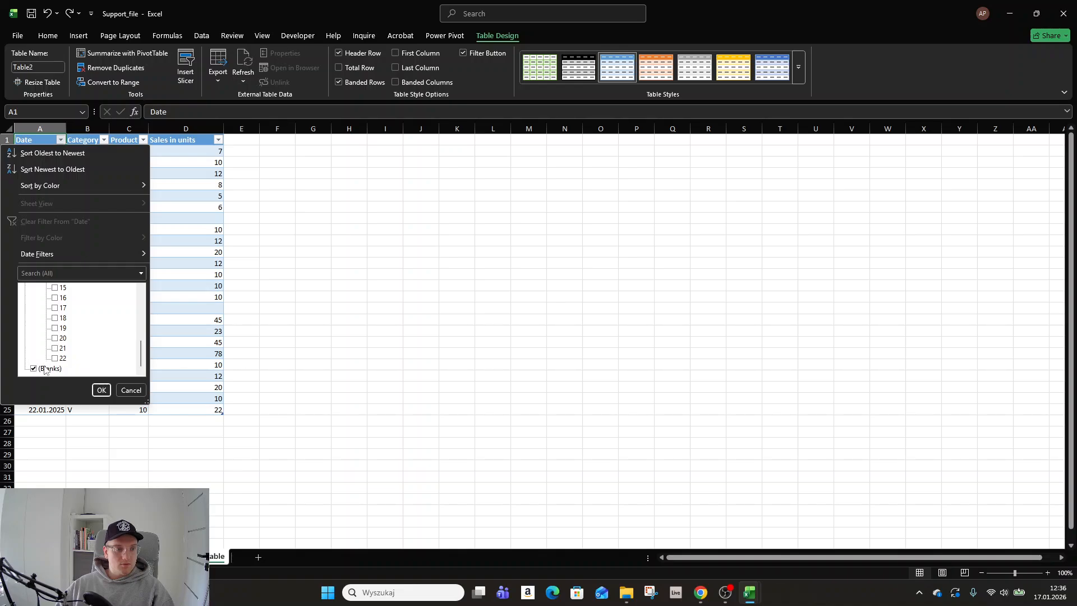
{"action": "left_click", "coordinate": [102, 391]}
- Delete the blank rows 8 and 16 and clear the filter from the Date column
{"action": "left_click_drag", "start_coordinate": [6, 150], "coordinate": [7, 163]}
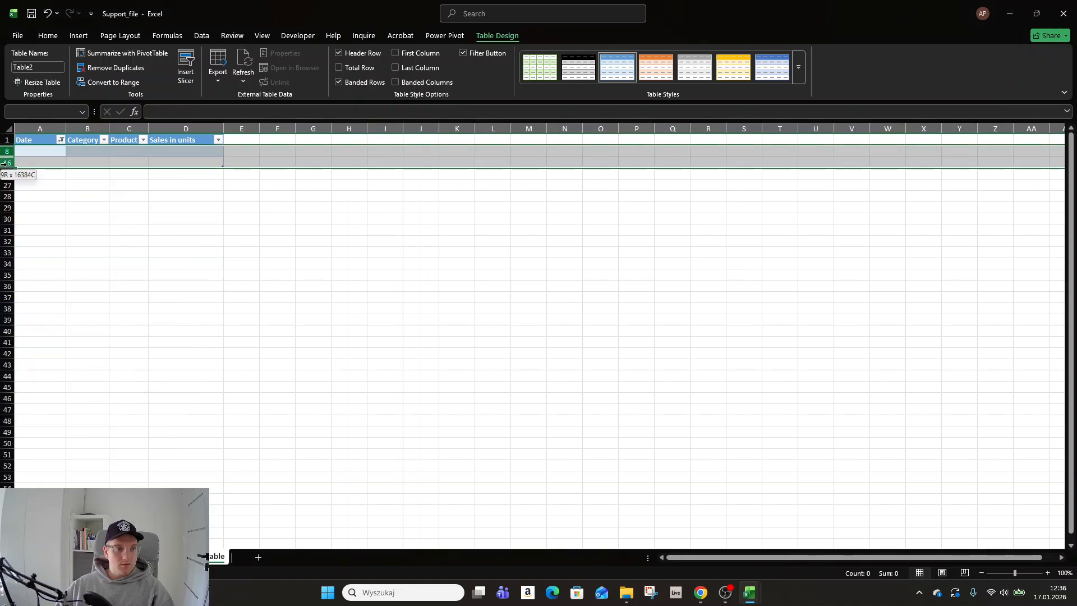
{"action": "right_click", "coordinate": [8, 164]}
{"action": "left_click", "coordinate": [62, 294]}
{"action": "left_click", "coordinate": [60, 140]}
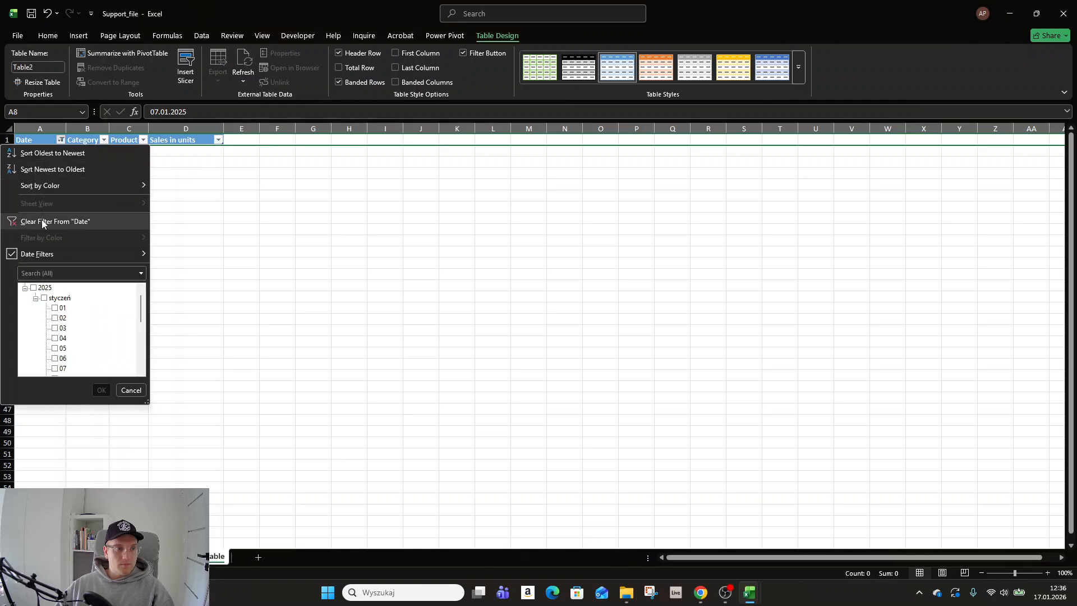
{"action": "left_click", "coordinate": [42, 220]}
- Examine the table from the Date header down to its last row to check that the data is continuous
{"action": "left_click", "coordinate": [53, 186]}
{"action": "key", "text": "ctrl+Up"}
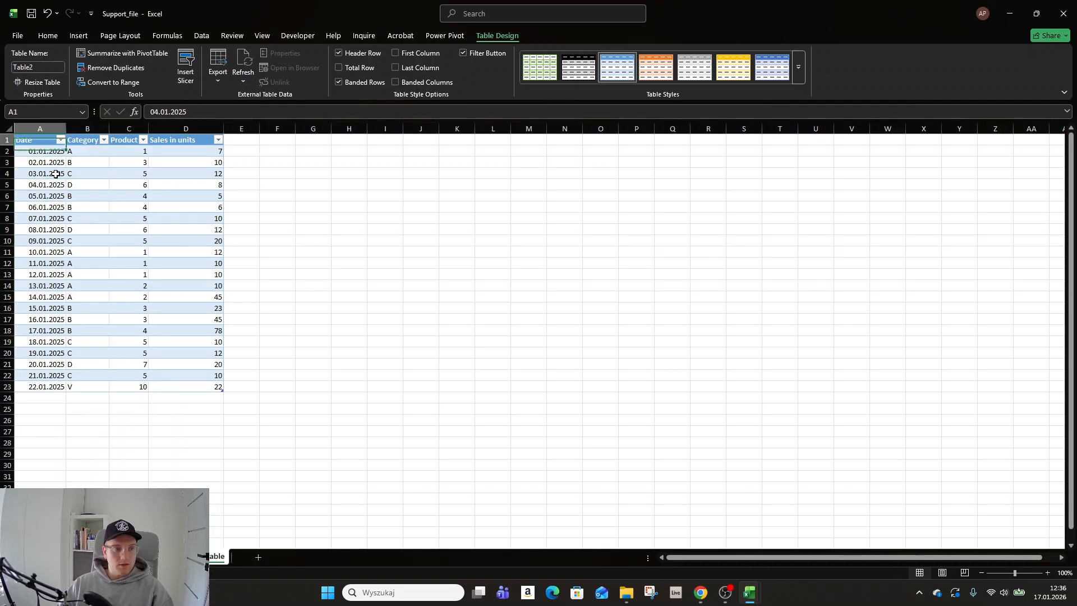
{"action": "key", "text": "Down"}
{"action": "key", "text": "ctrl+shift+Down"}
{"action": "key", "text": "Up"}
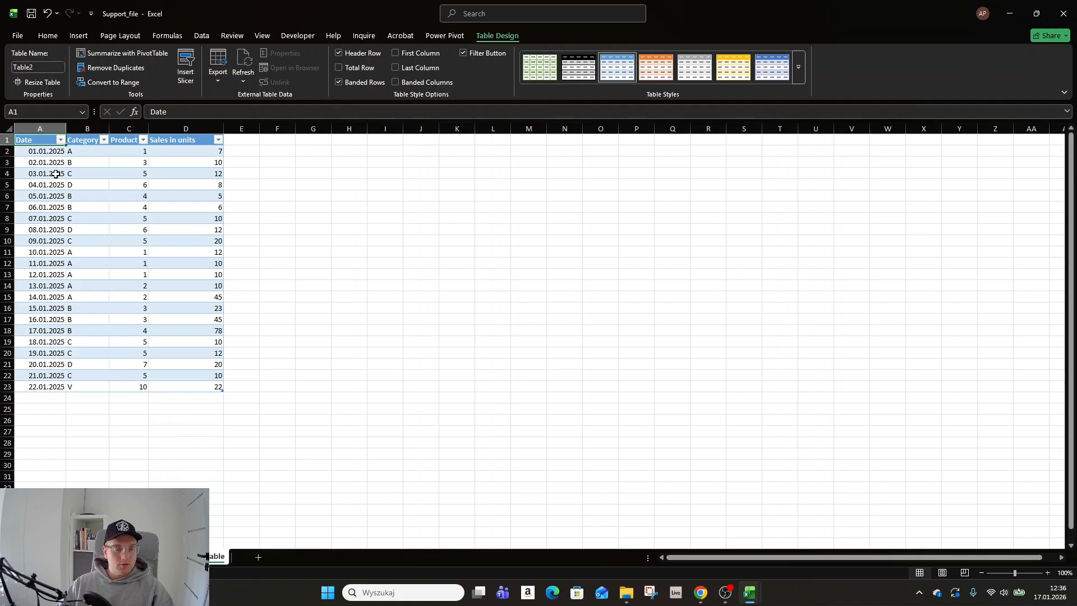
{"action": "key", "text": "Right"}
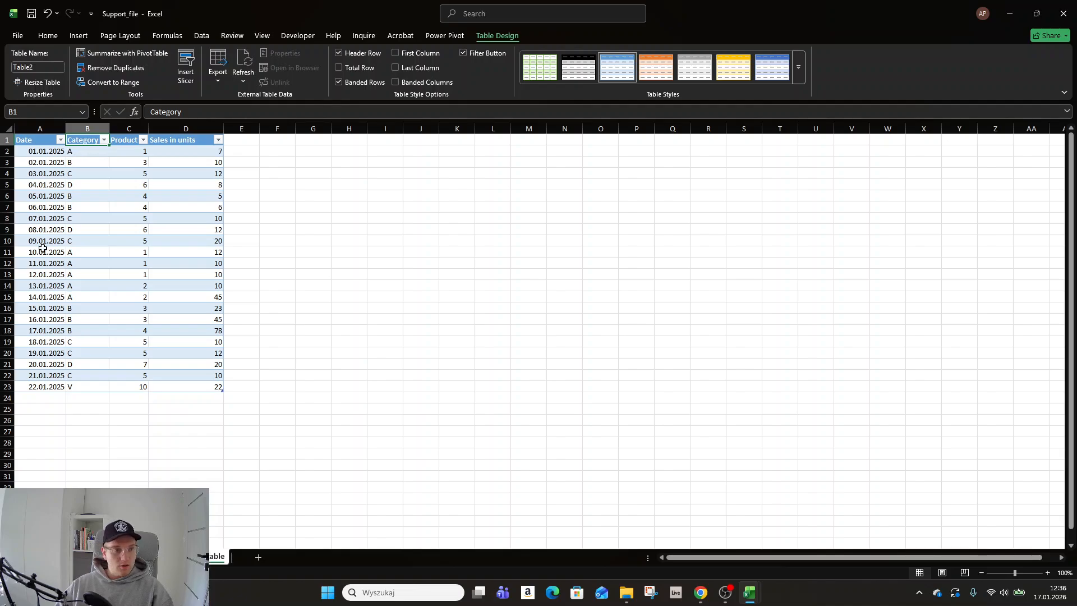
{"action": "left_click", "coordinate": [37, 164]}
{"action": "left_click", "coordinate": [37, 139]}
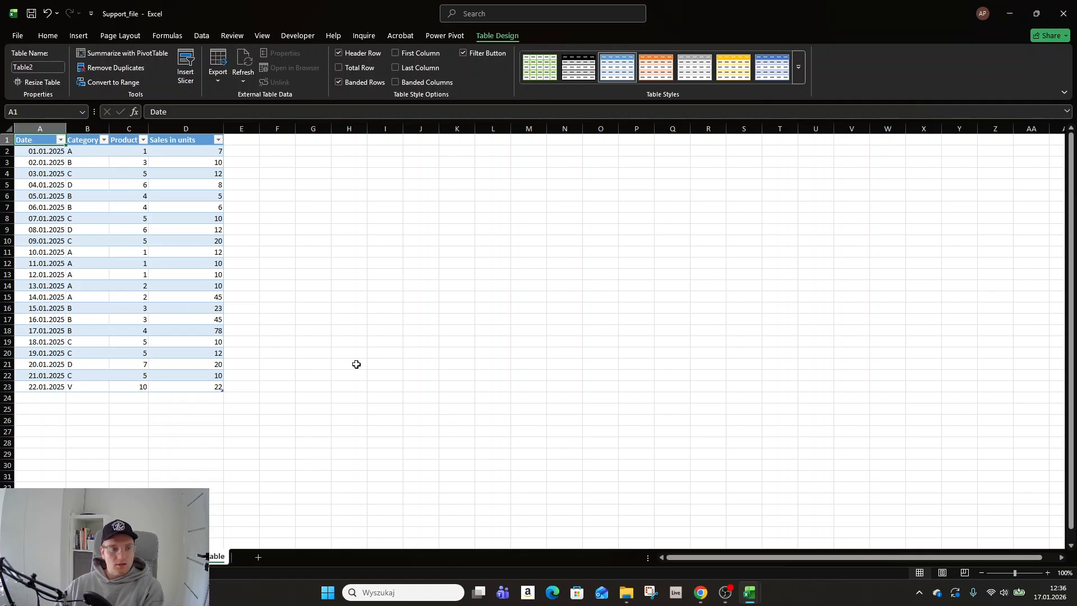
{"action": "left_click", "coordinate": [41, 185]}
{"action": "left_click", "coordinate": [54, 385]}
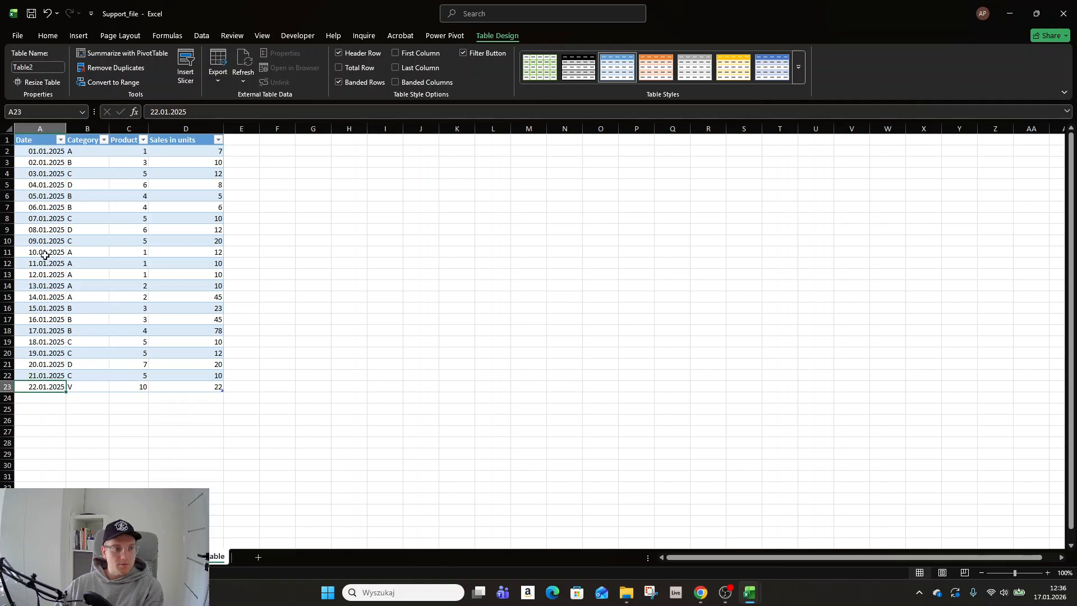
{"action": "left_click", "coordinate": [40, 140]}
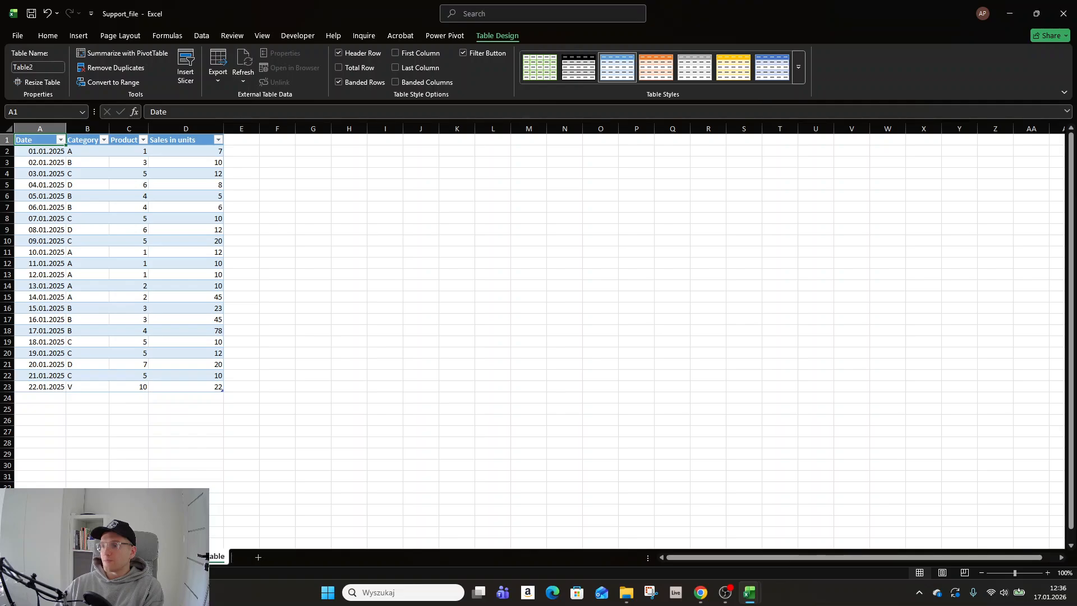
{"action": "key", "text": "alt+Tab"}
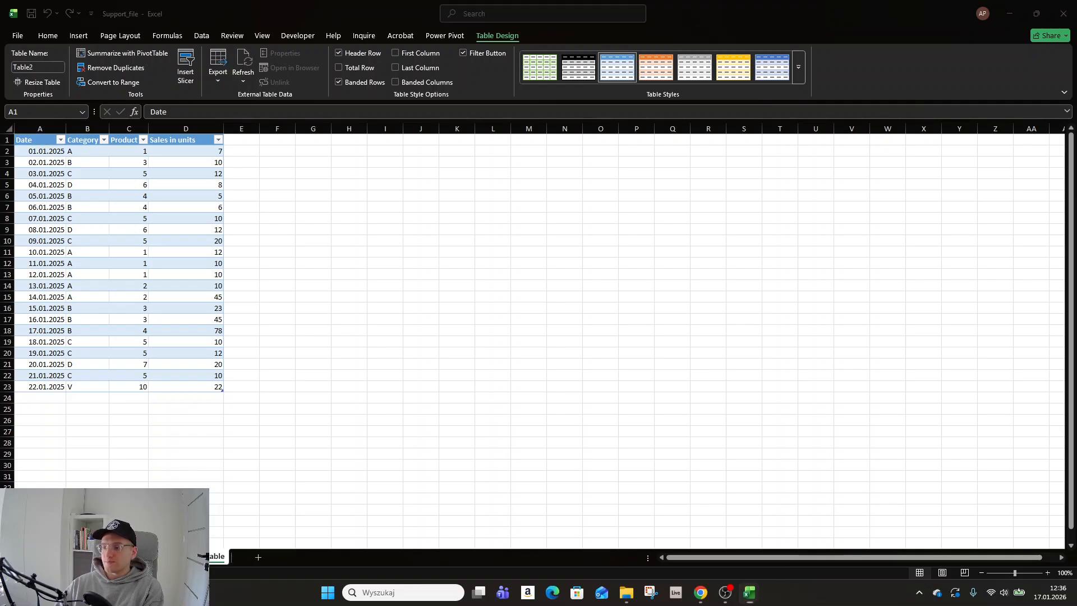